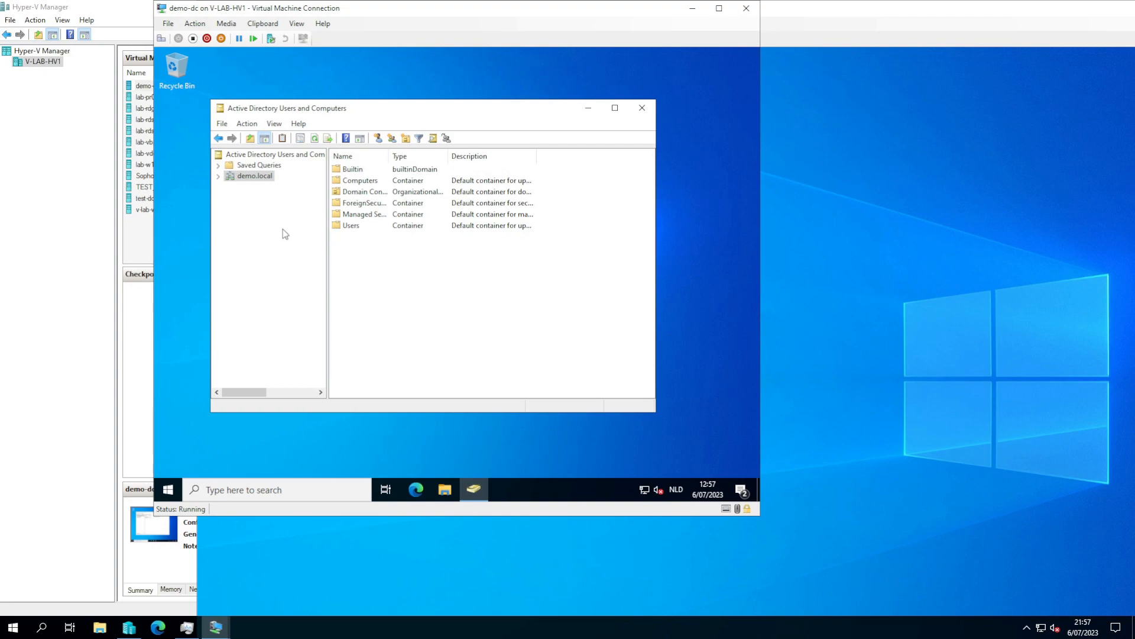
- Add a new organizational unit named ADSync at the top of the demo.local domain
right_click(364, 254)
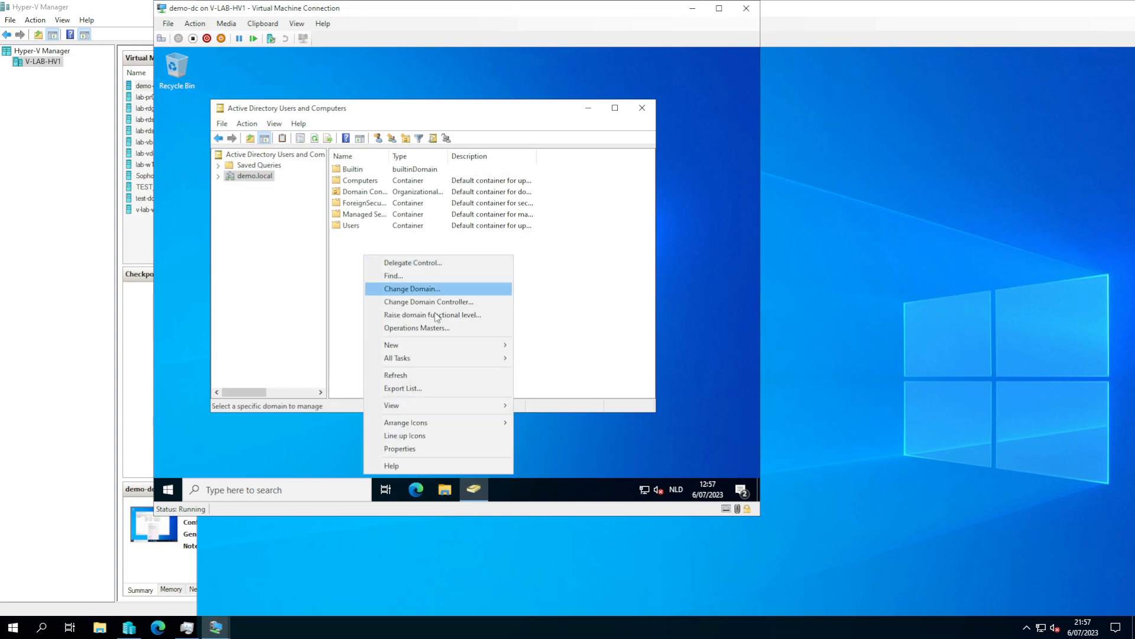
mouse_move(445, 346)
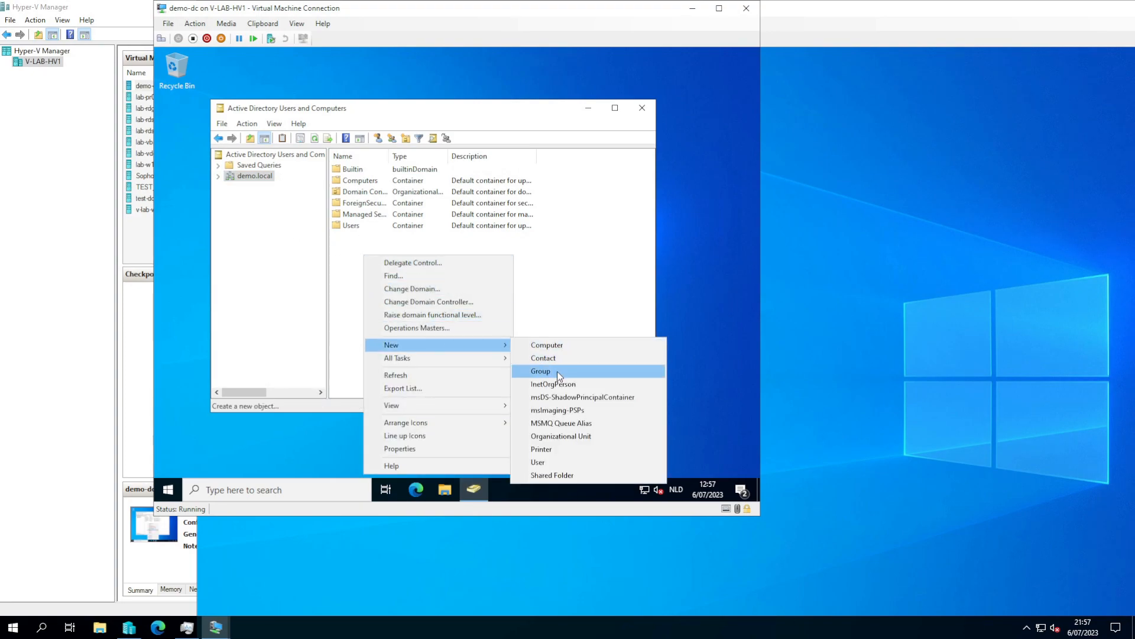
click(558, 435)
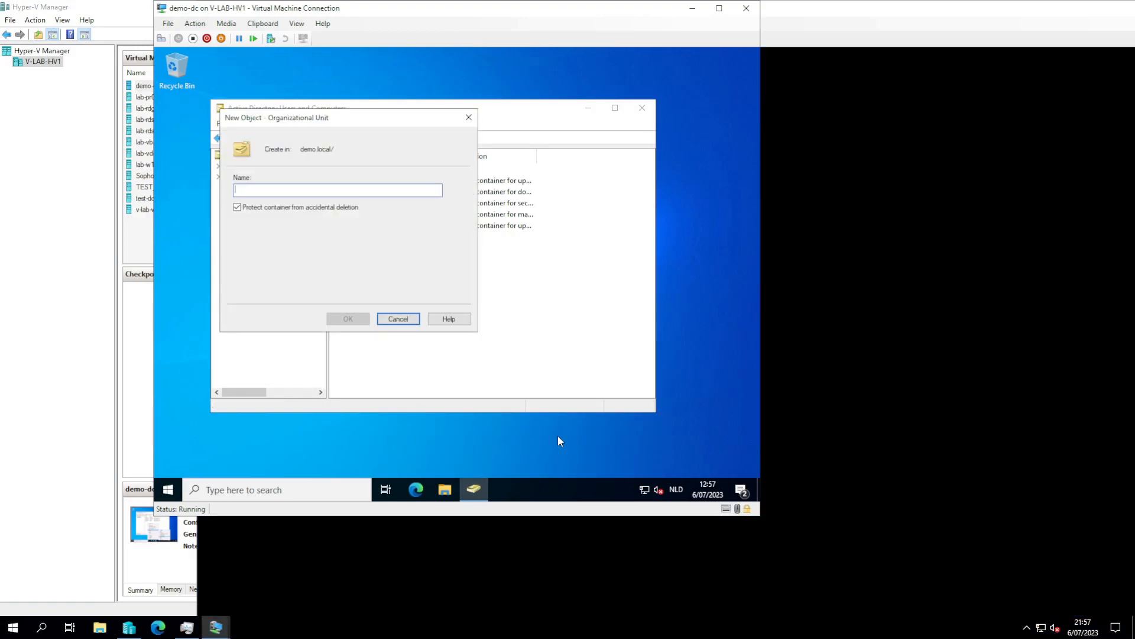
text(ADSync)
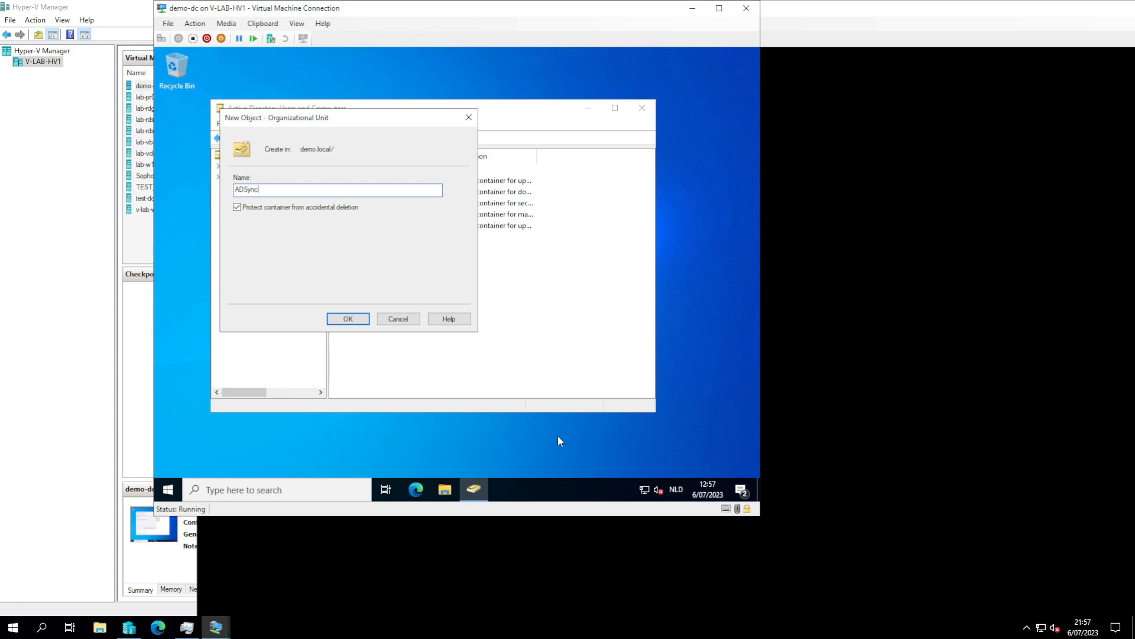
key(Return)
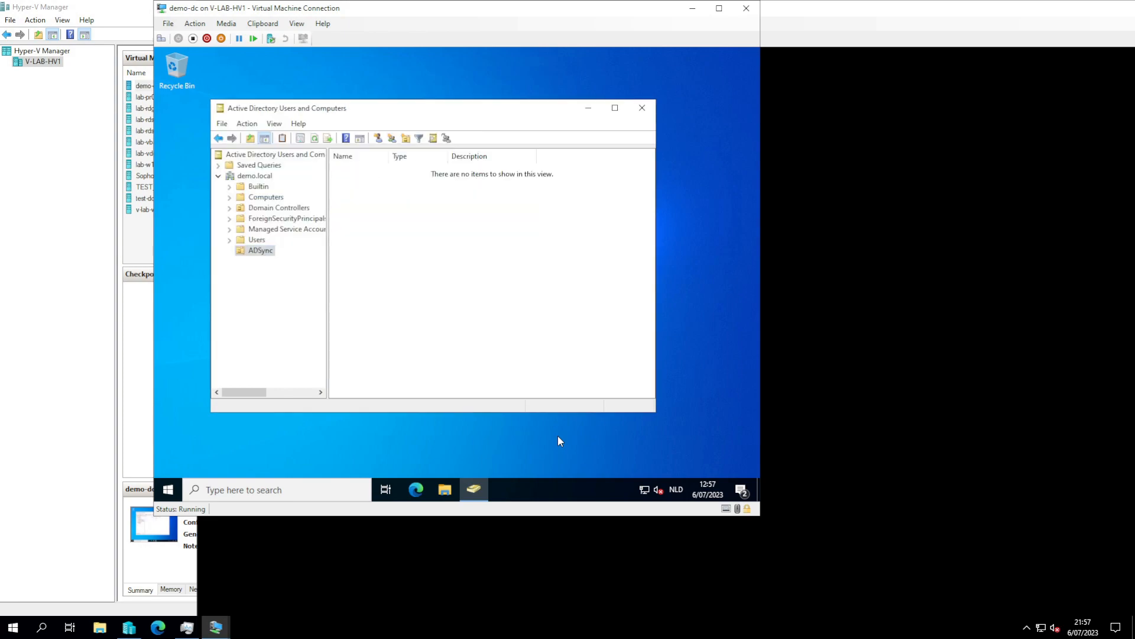
- Create a Users organizational unit inside ADSync
right_click(254, 252)
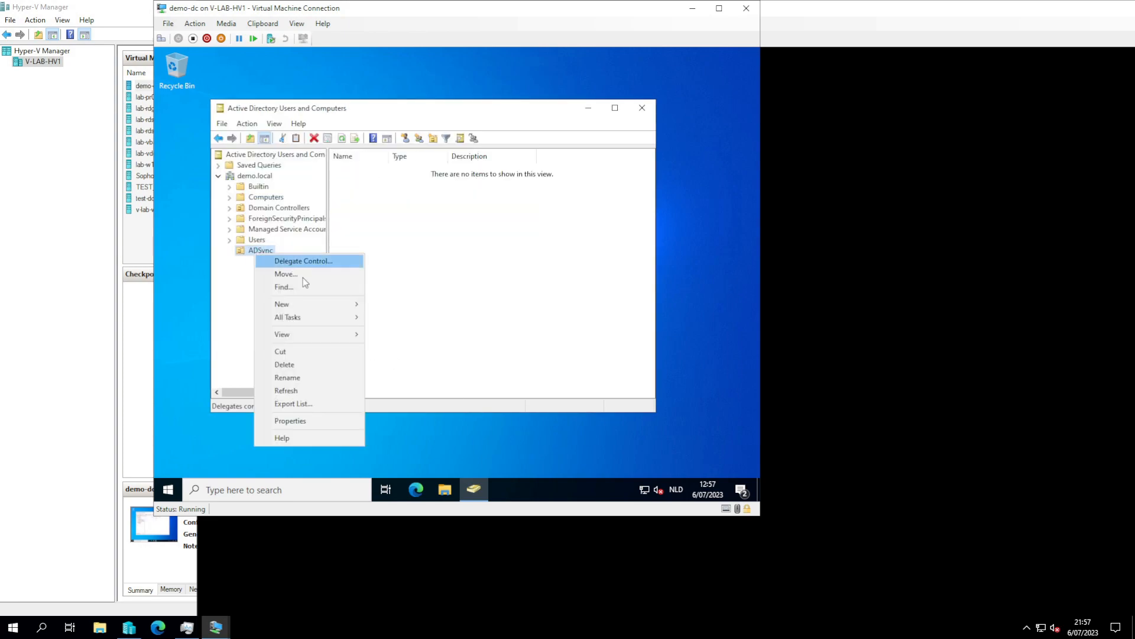
mouse_move(325, 307)
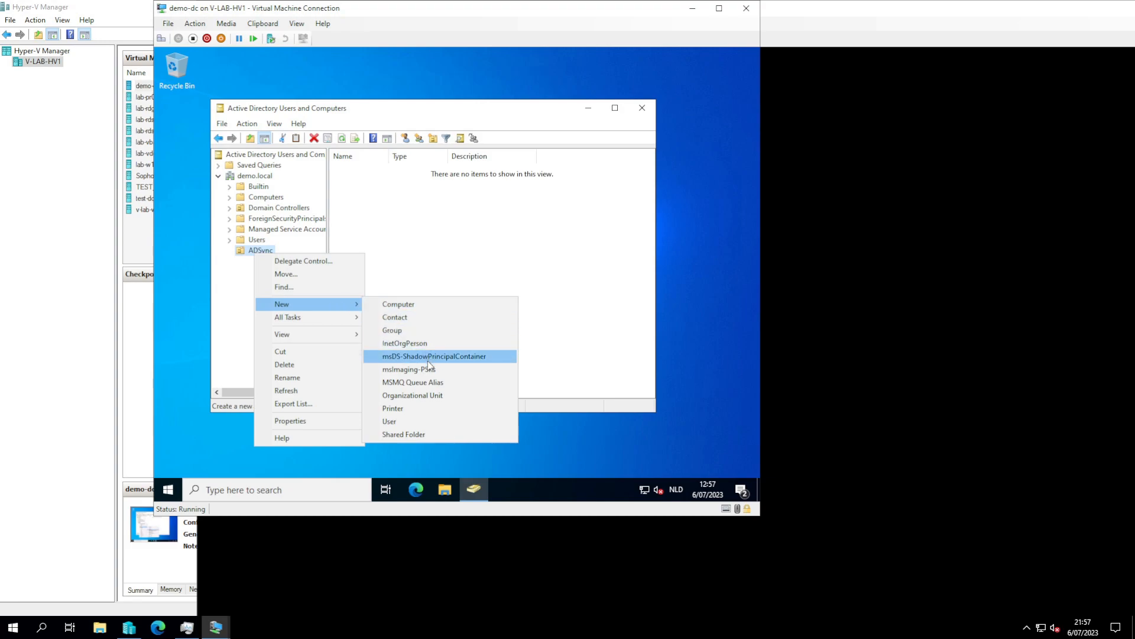
click(427, 396)
text(Users)
key(Return)
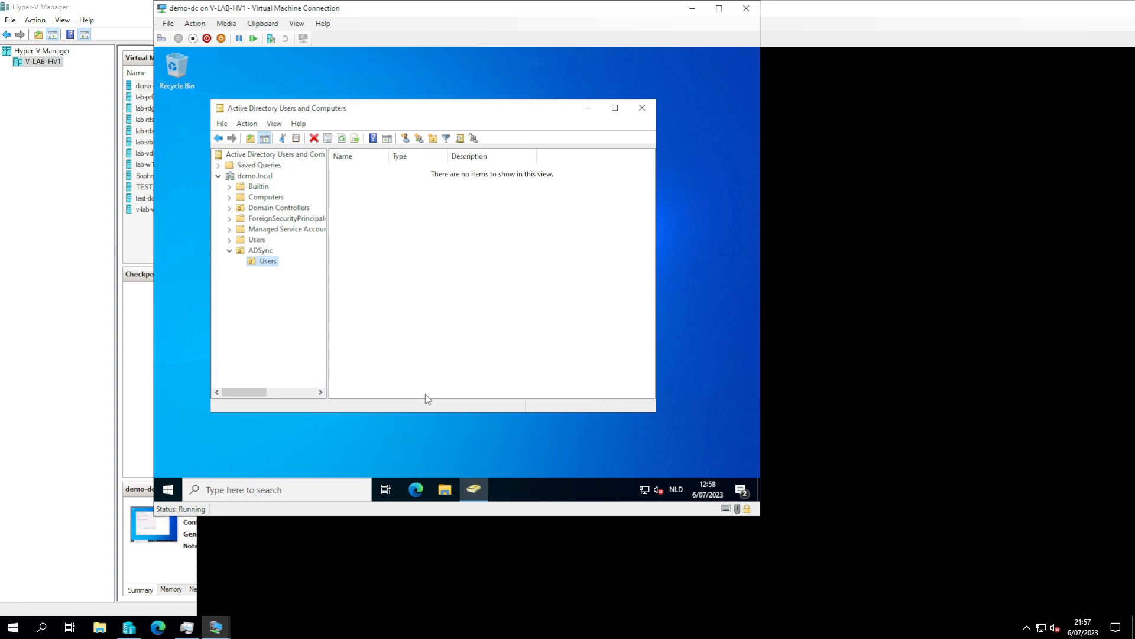
- Create a Groups organizational unit inside ADSync, then return to demo.local
click(254, 250)
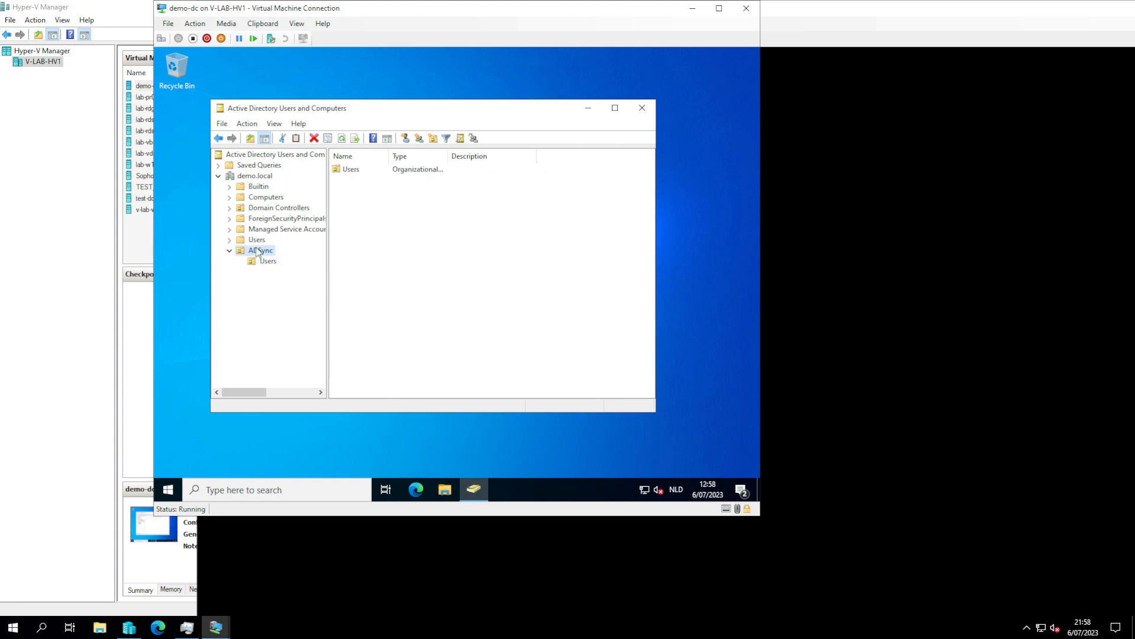
right_click(256, 249)
mouse_move(296, 298)
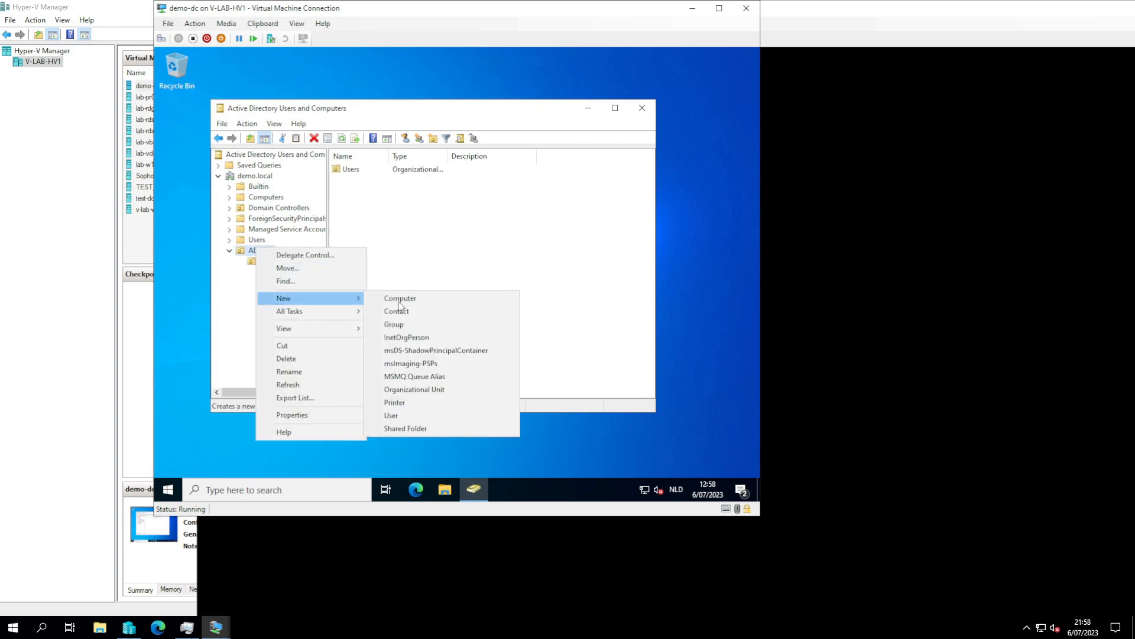
click(444, 391)
text(Groups)
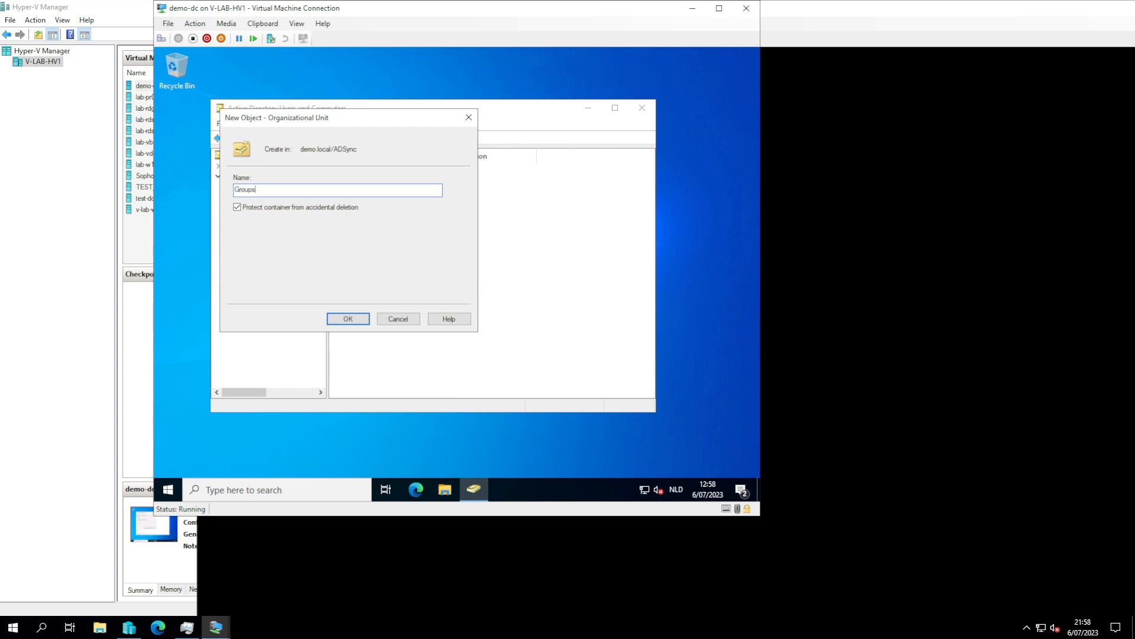
key(Return)
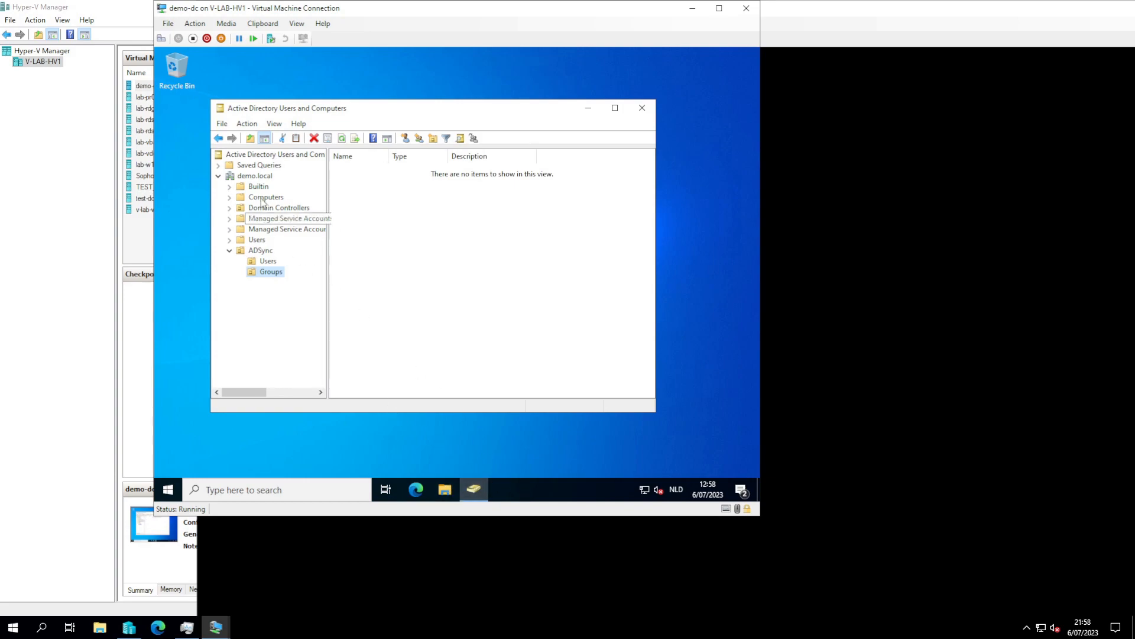
click(255, 176)
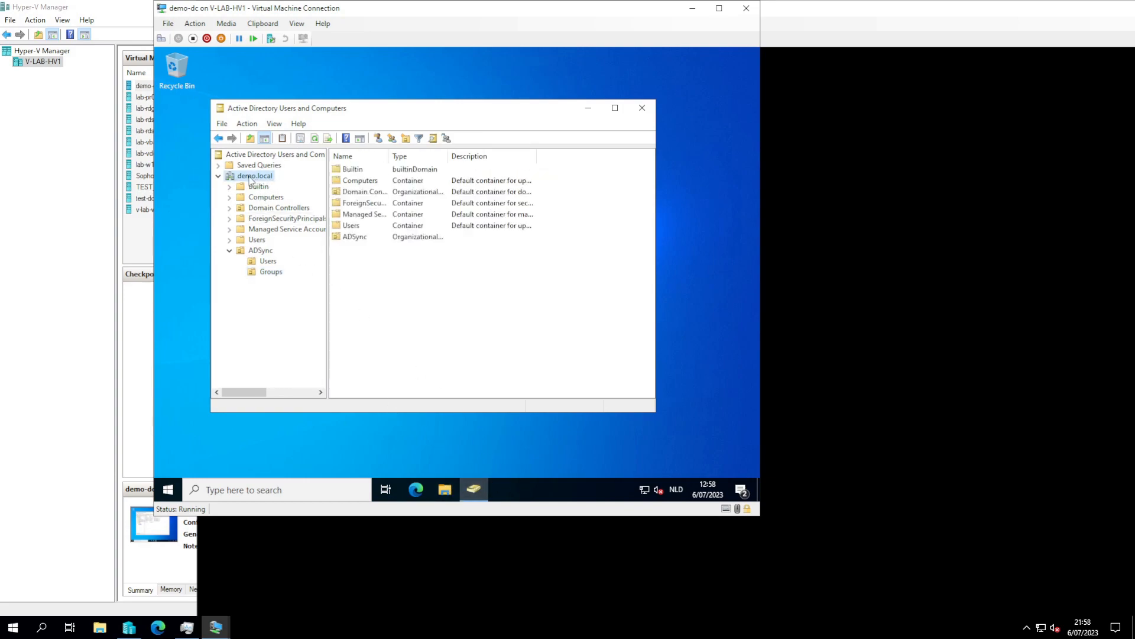
- Sign in to lab-vdc01 with the Administrator password, then switch back to demo-dc
click(879, 299)
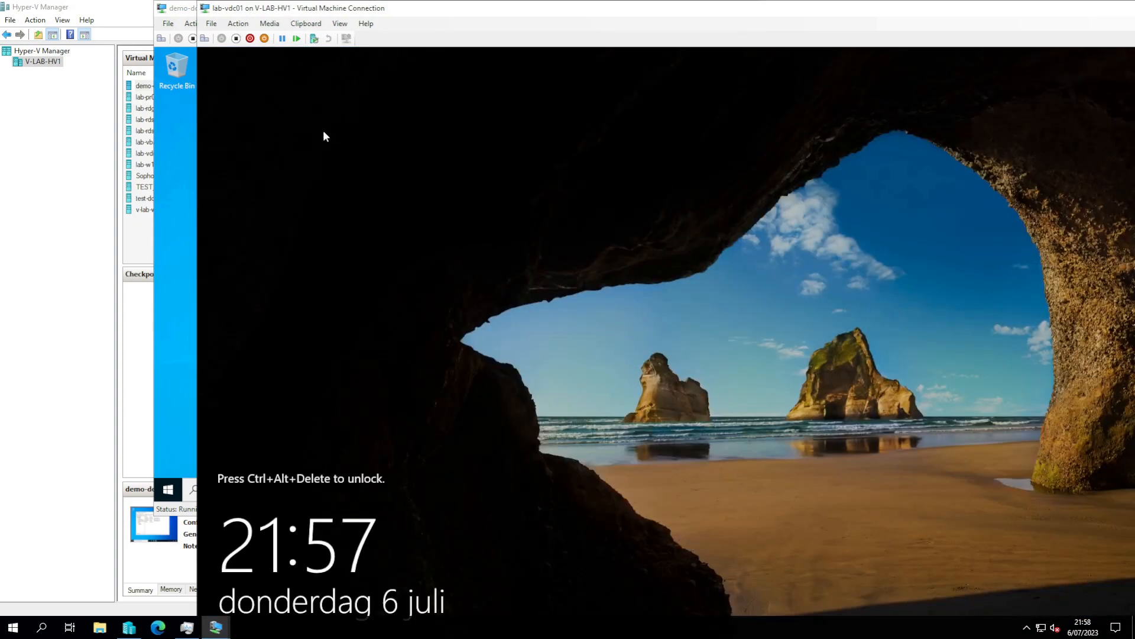
click(205, 40)
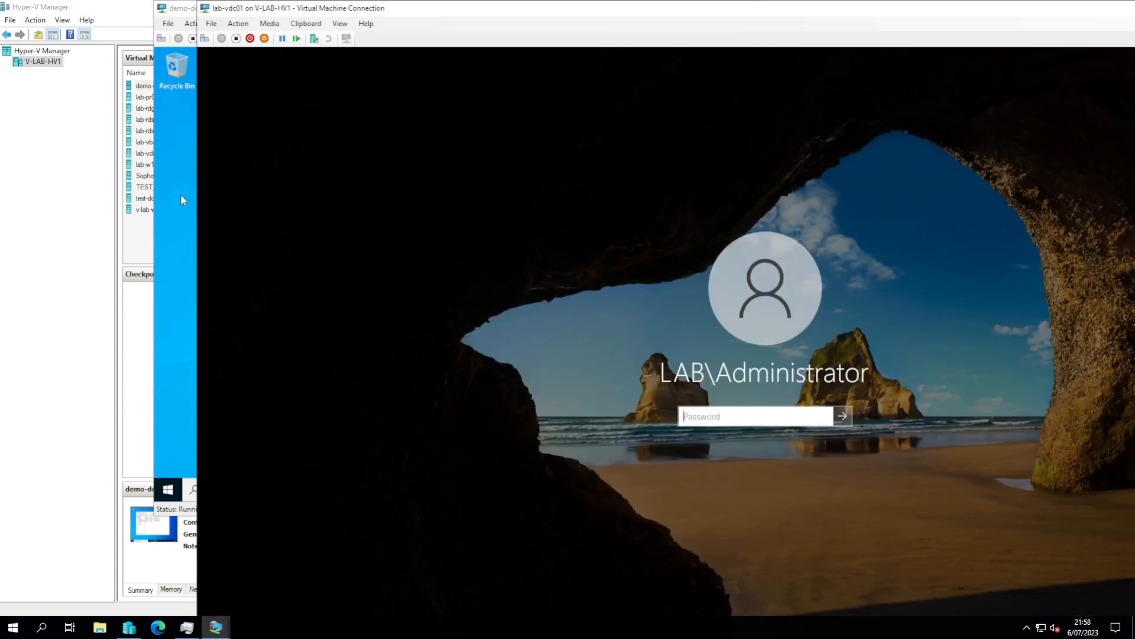
text(P)
text(•••••••••)
key(Return)
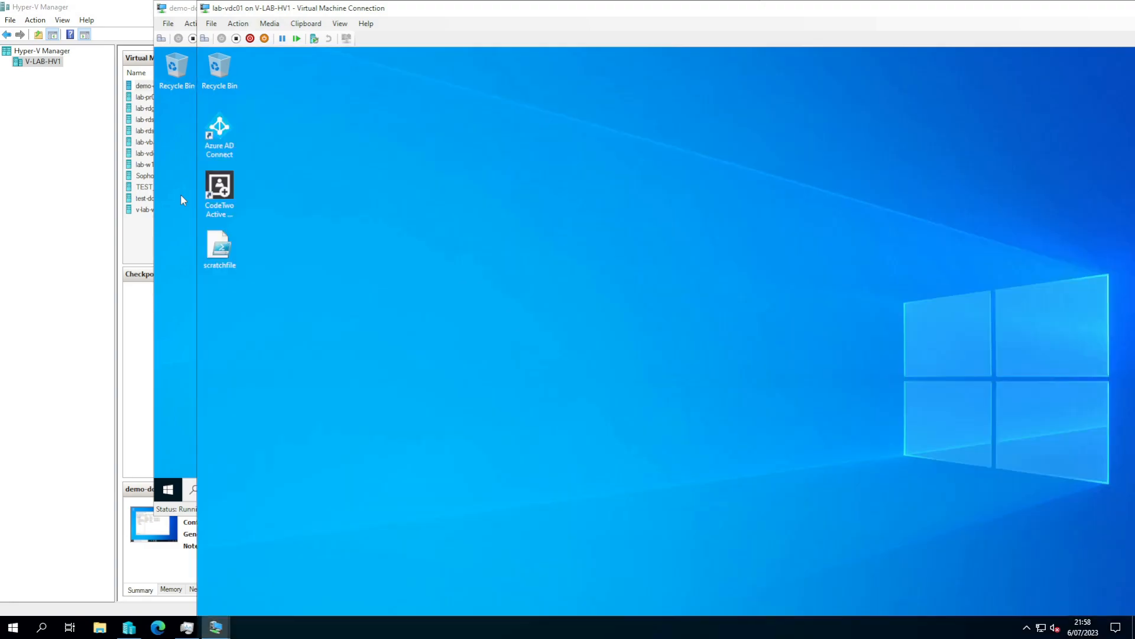
click(162, 277)
- Run ipconfig on demo-dc, highlight IPv4 address 10.48.30.99, then switch to lab-vdc01
key(super)
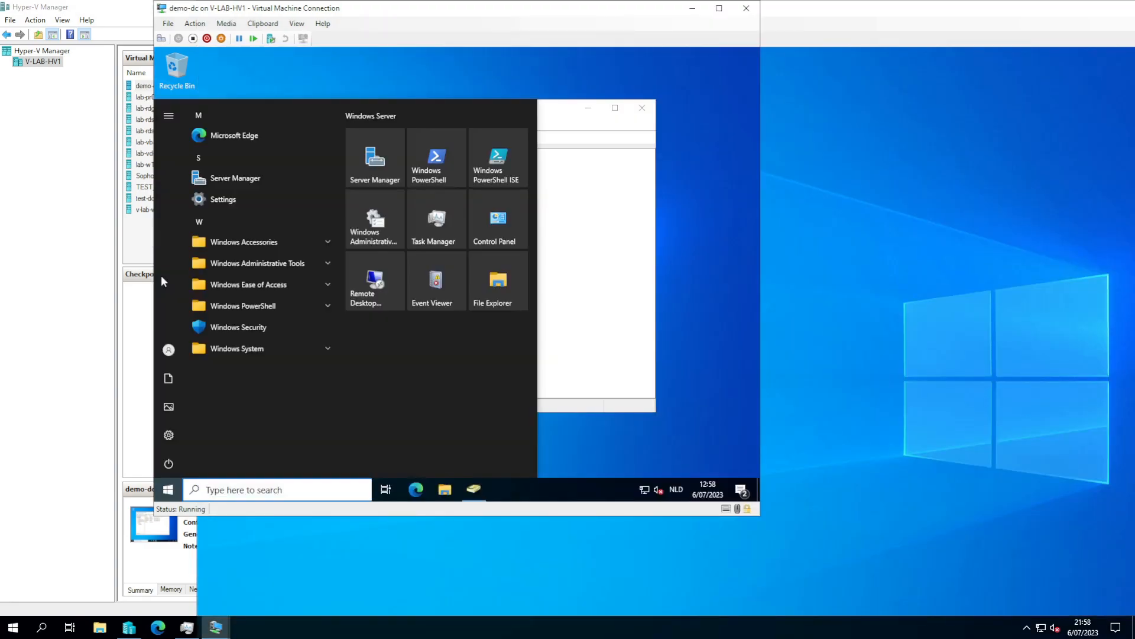
text(cmd)
key(Return)
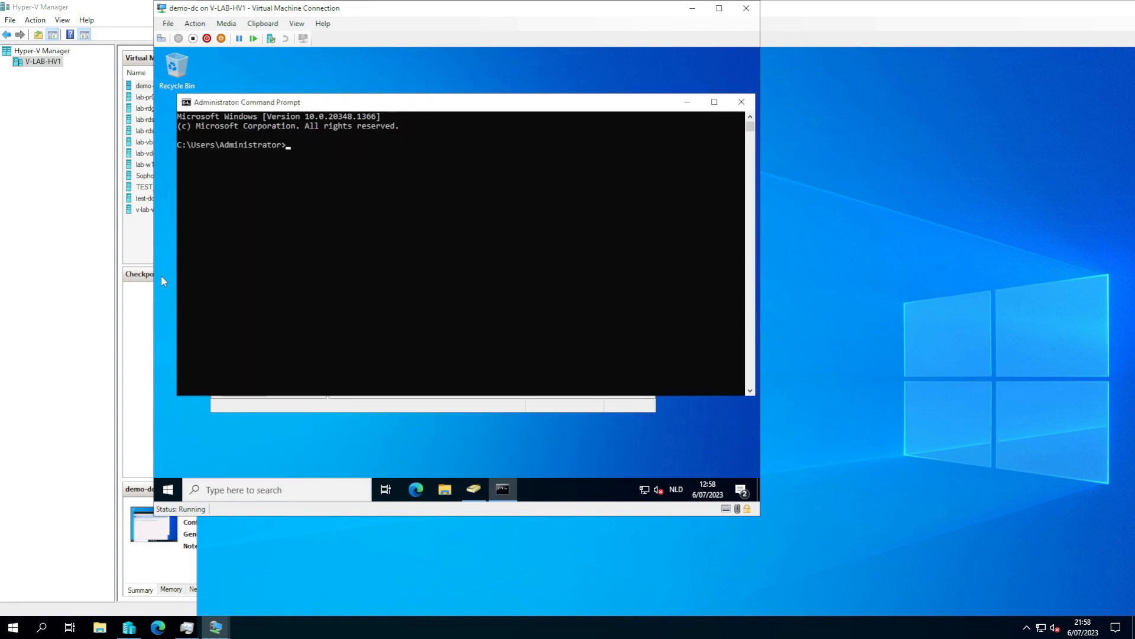
text(ipconfig)
key(Return)
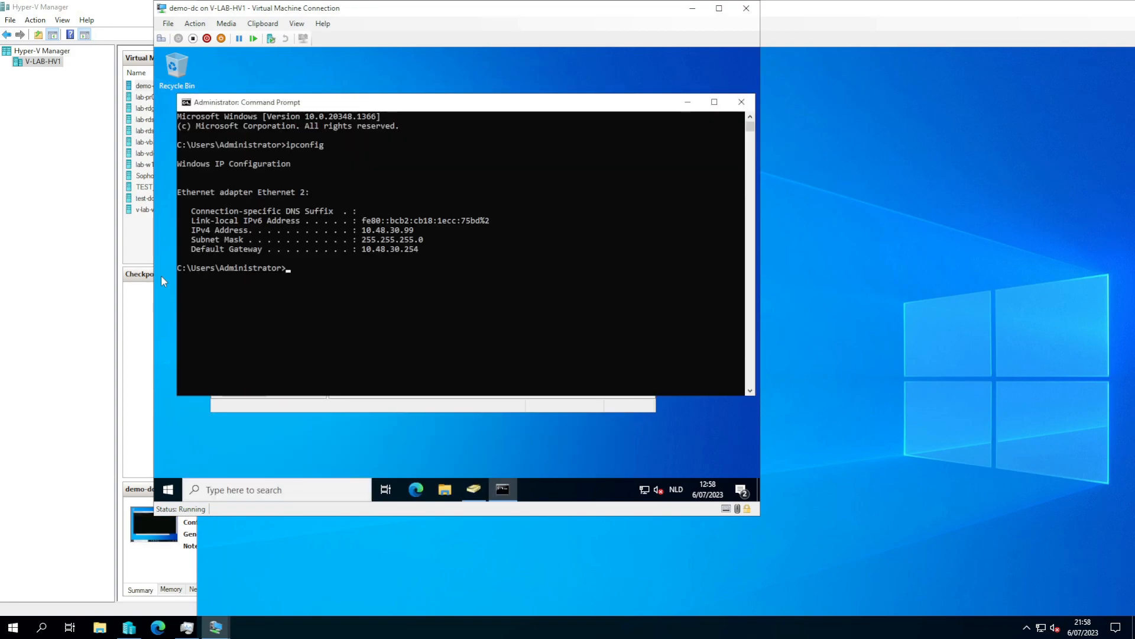
drag(362, 229, 413, 232)
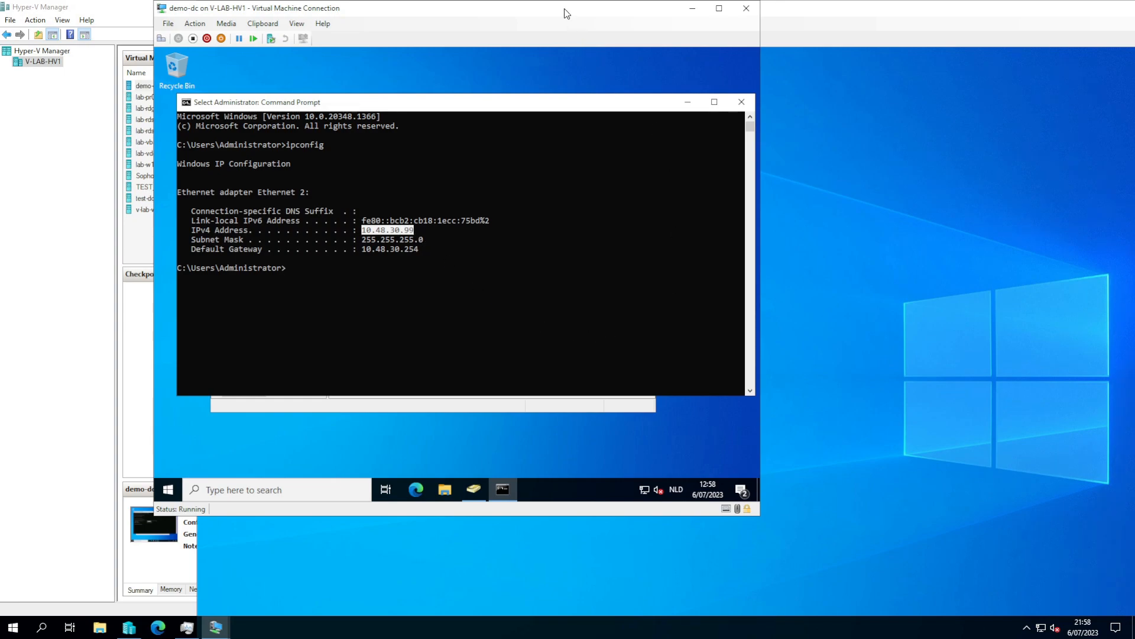
drag(568, 13, 489, 17)
click(983, 177)
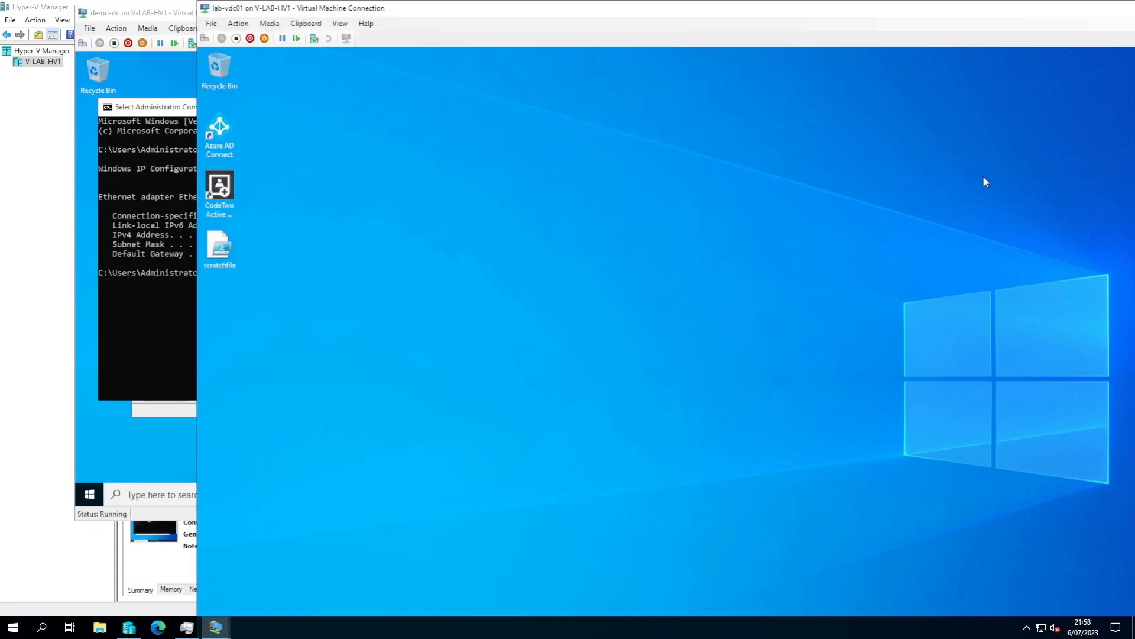
- Maximize lab-vdc01, open Command Prompt and ping demo.local
double_click(389, 9)
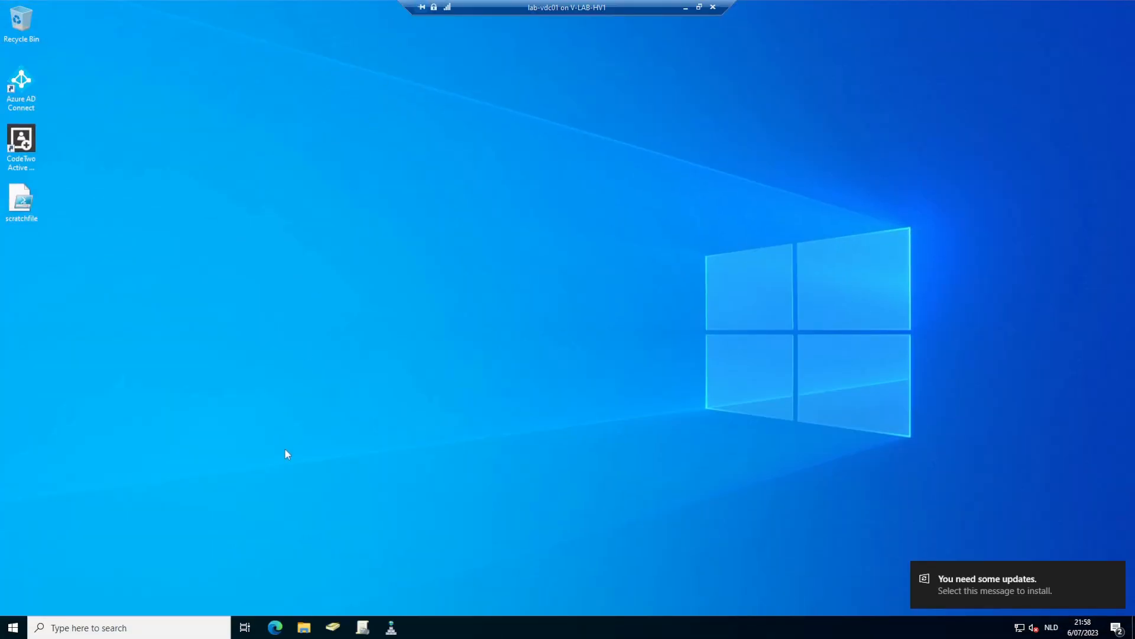
key(super)
text(cmd)
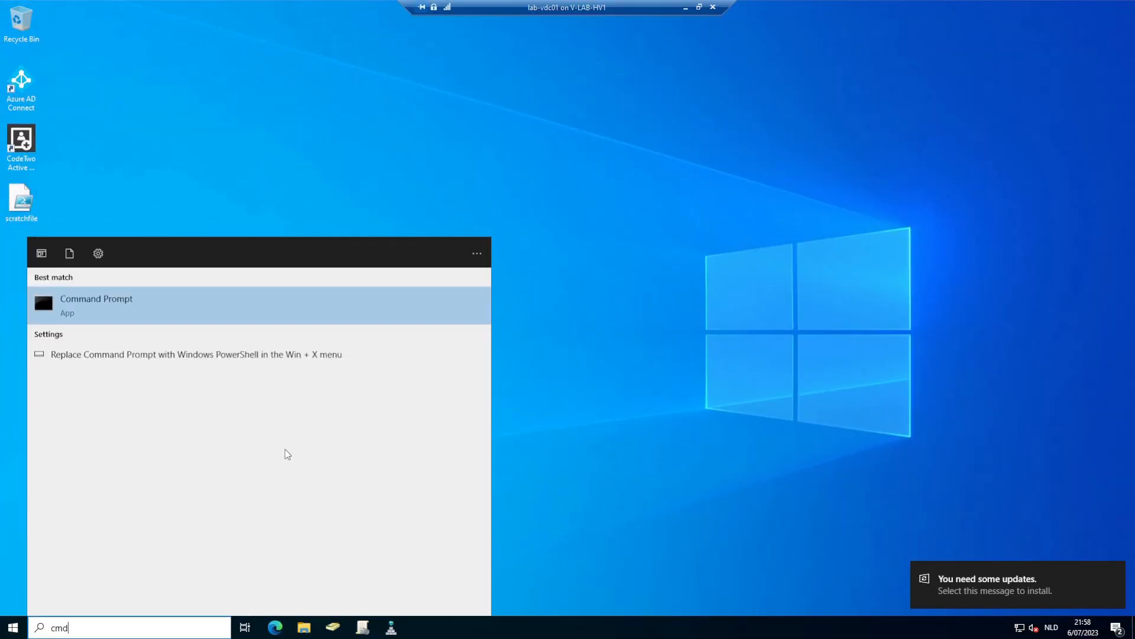
key(Return)
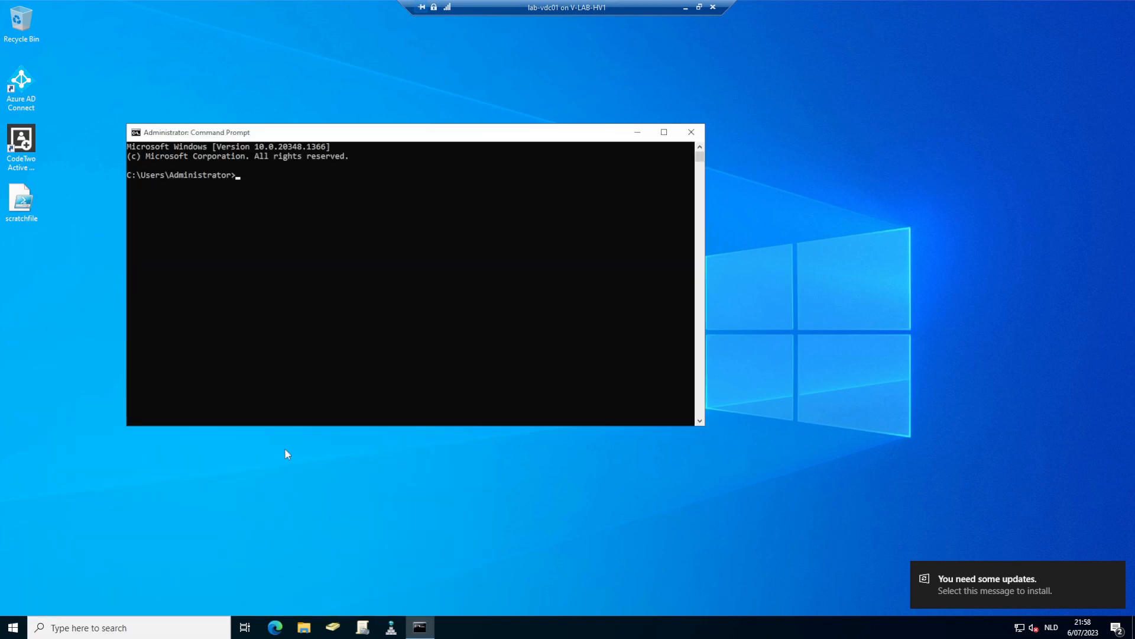
text(ping demo.local)
key(Return)
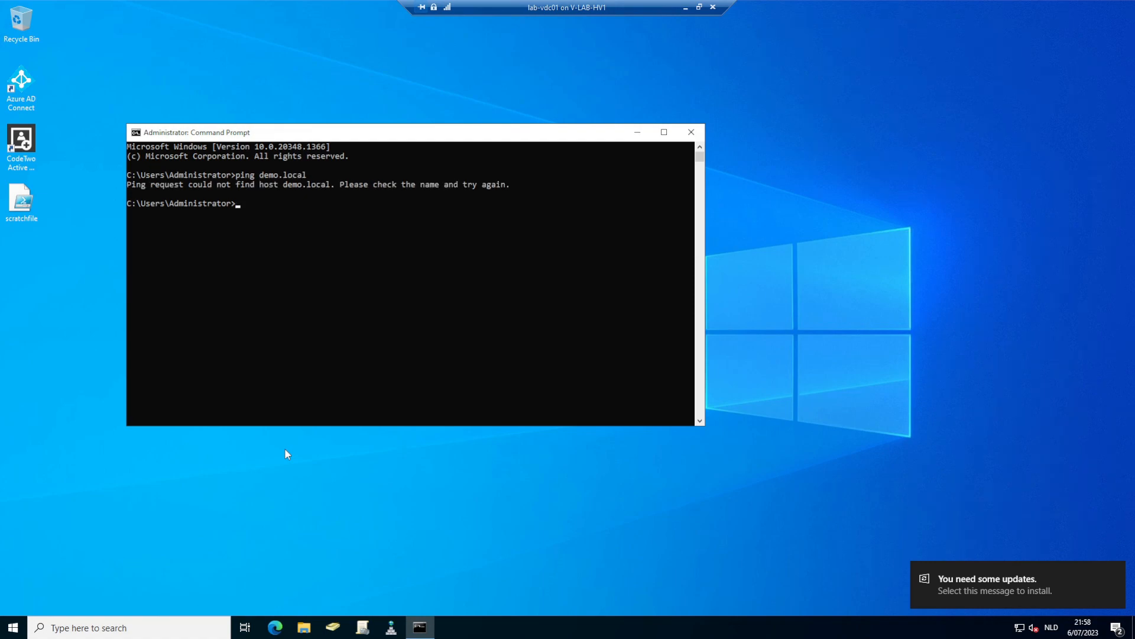
- Run nslookup demo.local, then ping 10.48.30.99 and stop it with Ctrl+C
text(nslookup demo.local)
key(Return)
text(ping 1)
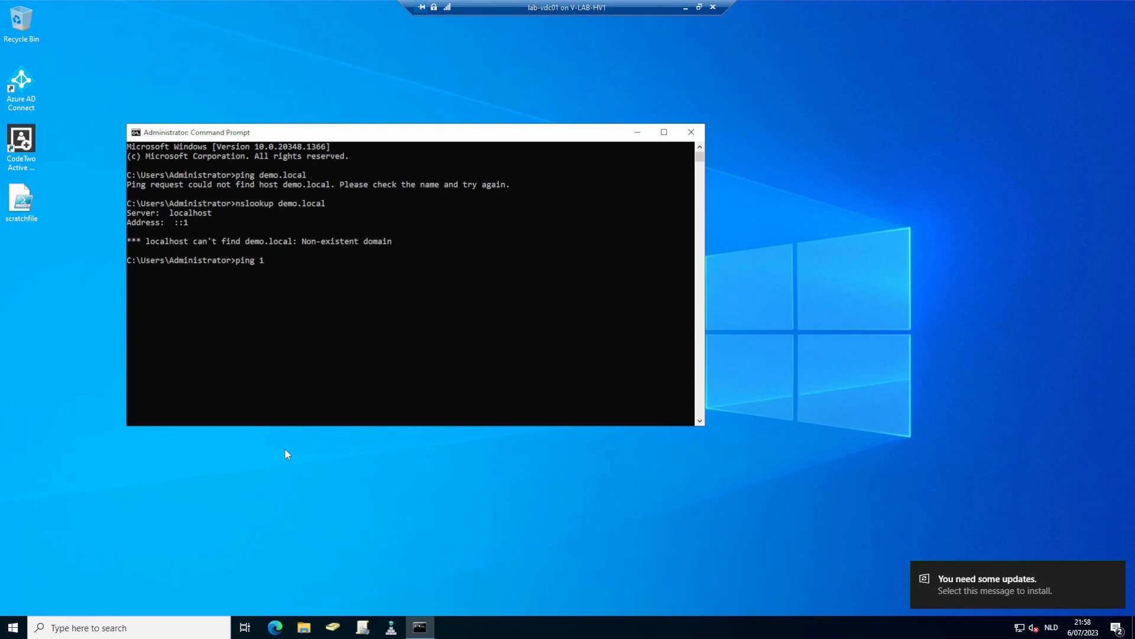
text(0.48.30.99)
key(Return)
key(ctrl+c)
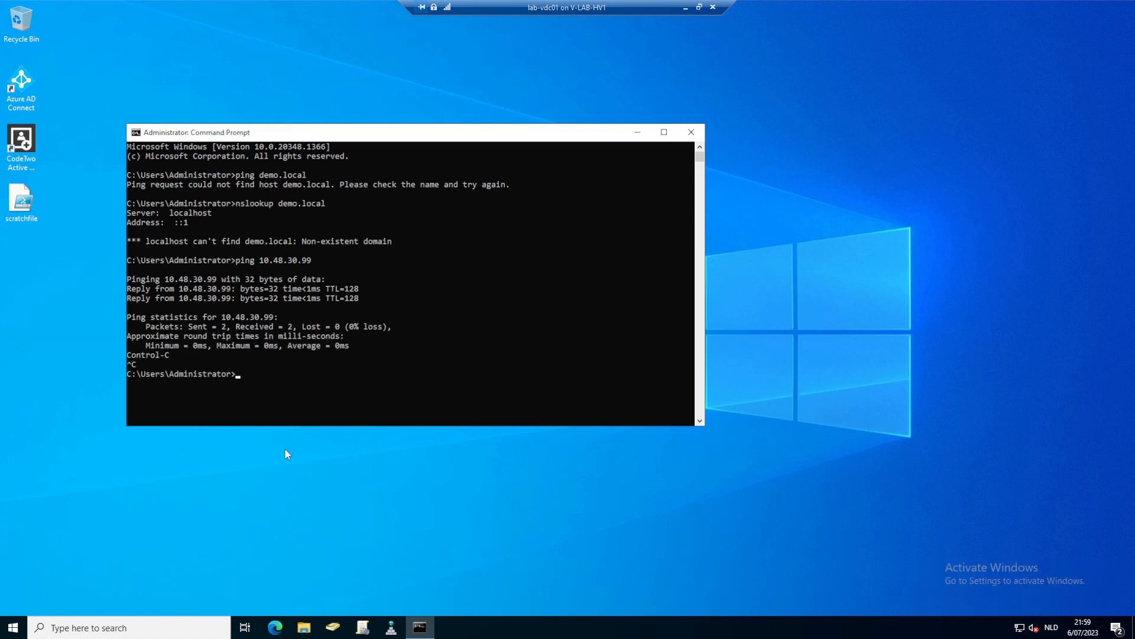
- Open DNS Manager beside Command Prompt and select demo.local and 10.48.30.99 in the output
click(392, 628)
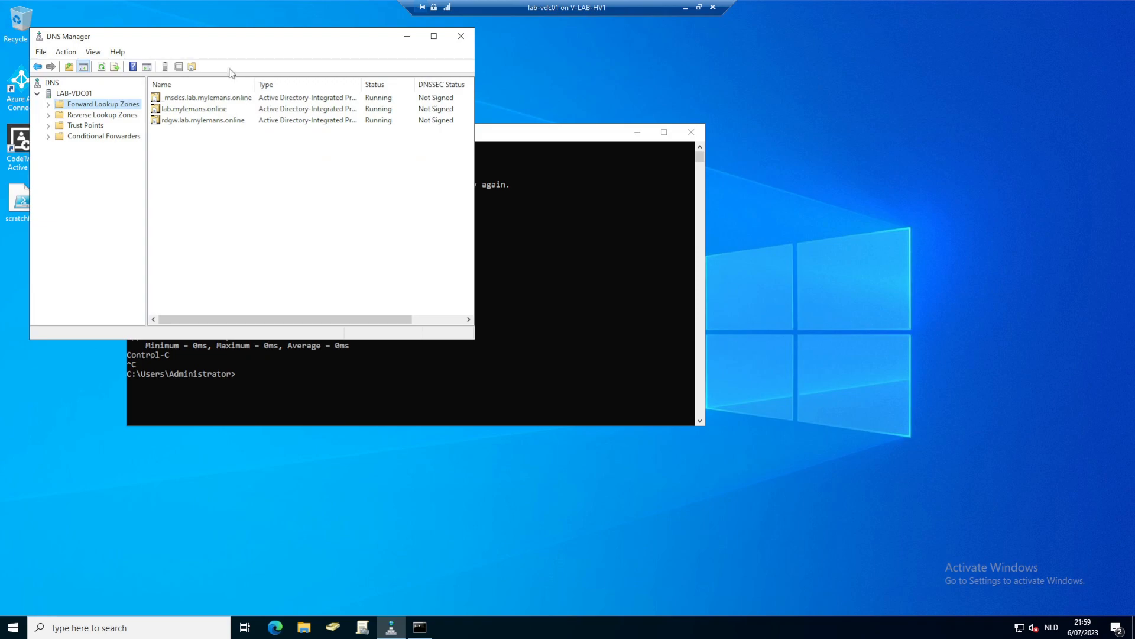
drag(211, 37, 820, 111)
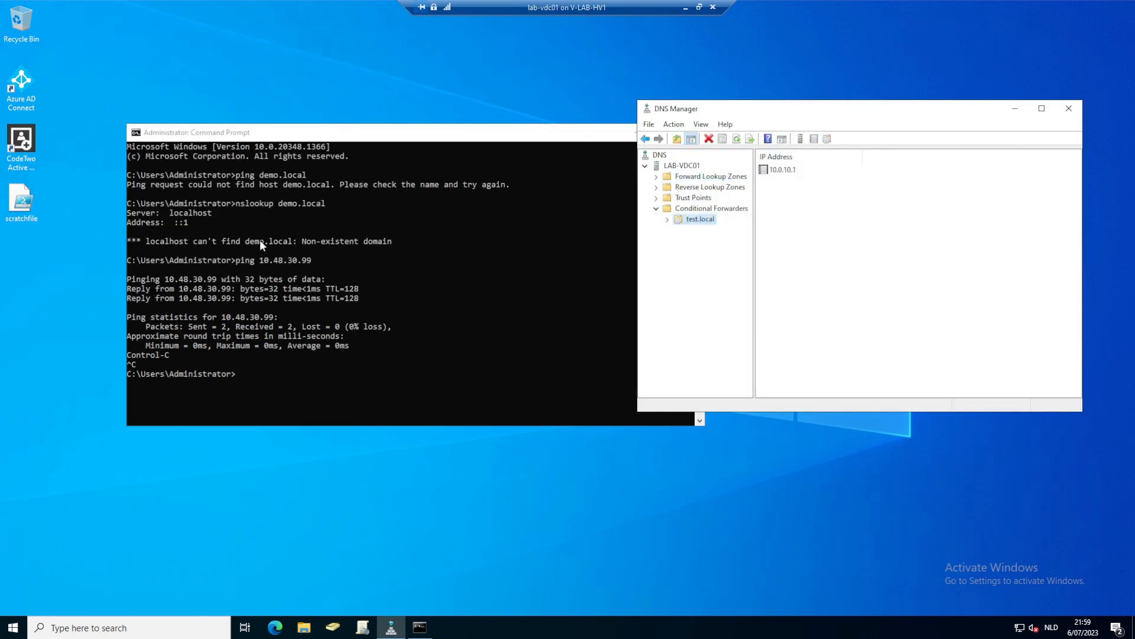
click(279, 203)
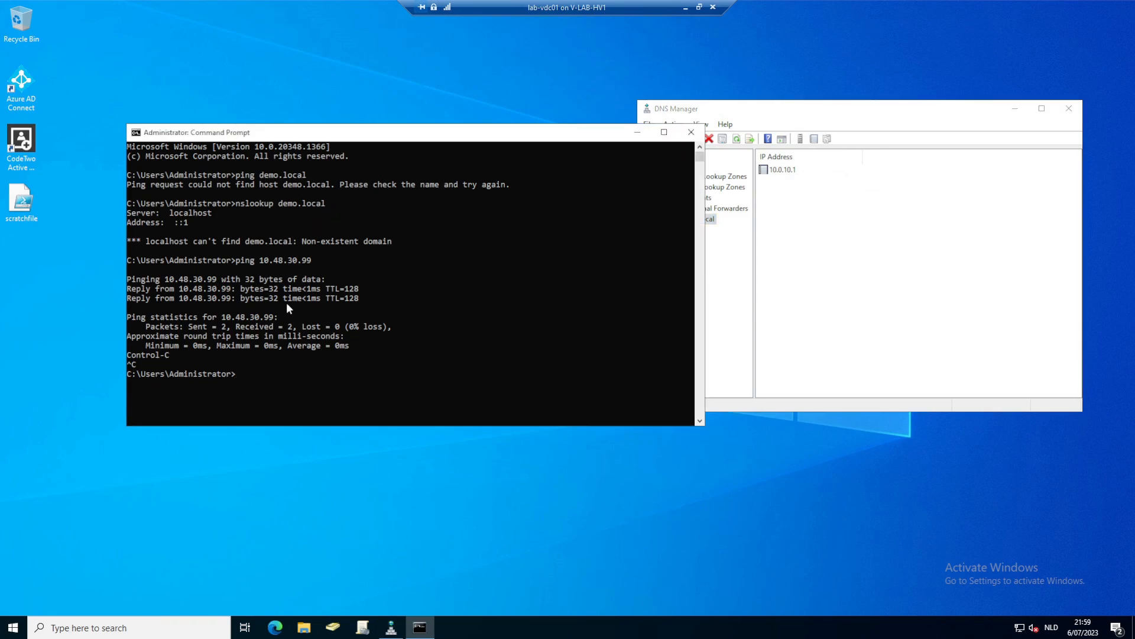
drag(279, 203, 324, 204)
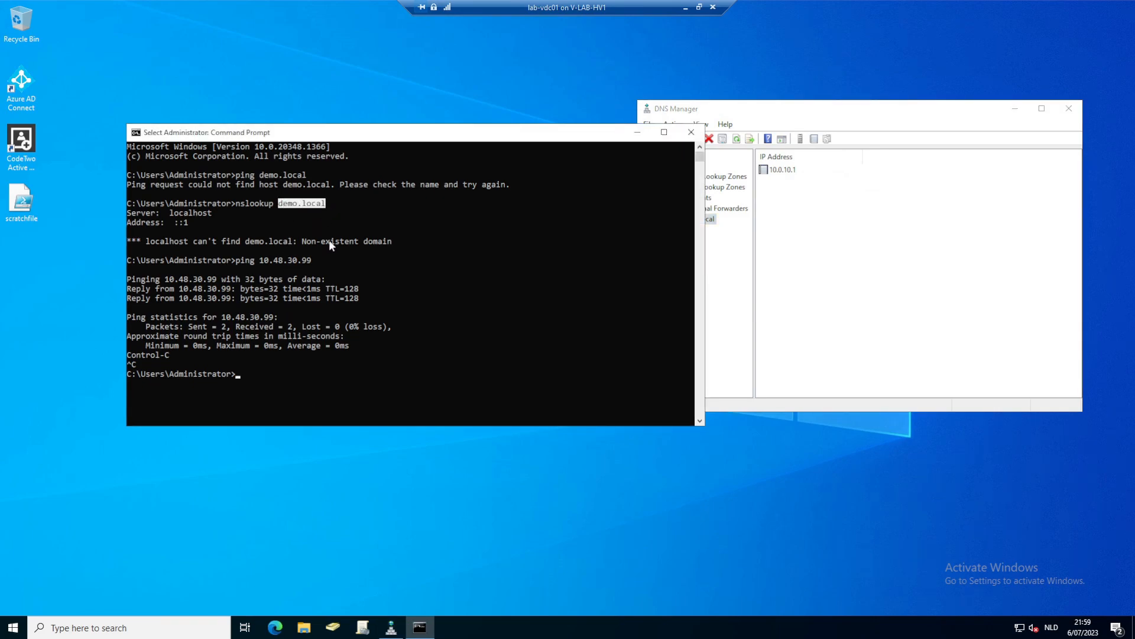
drag(223, 317, 272, 319)
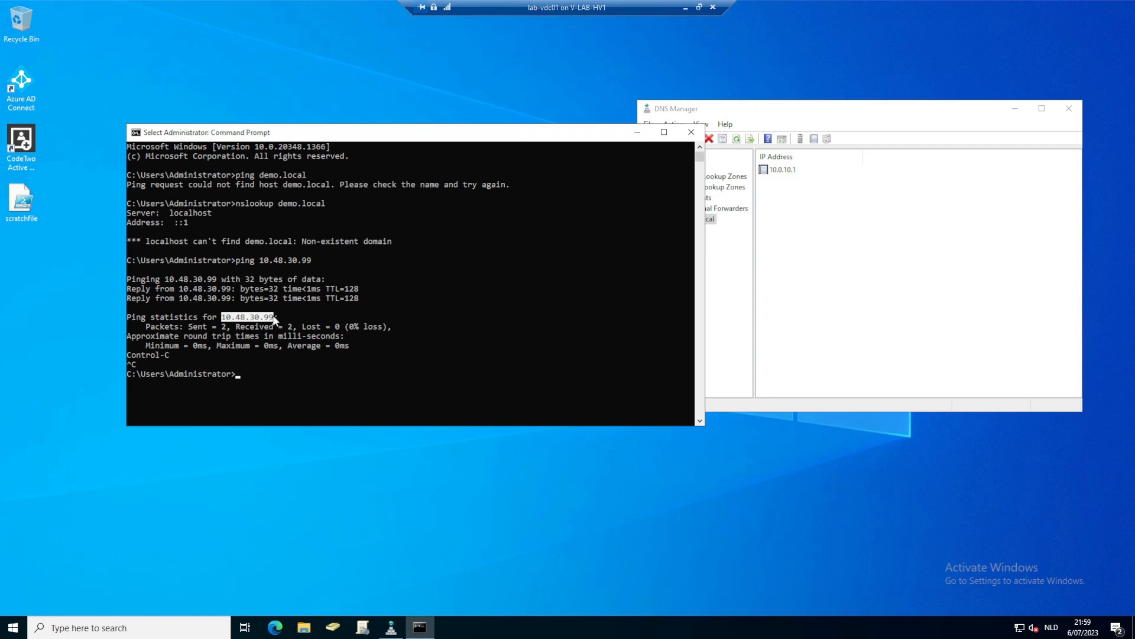
click(800, 283)
- Create a demo.local conditional forwarder to master server 10.48.30.99, then minimize the lab-vdc01 session
click(685, 210)
right_click(687, 212)
click(716, 223)
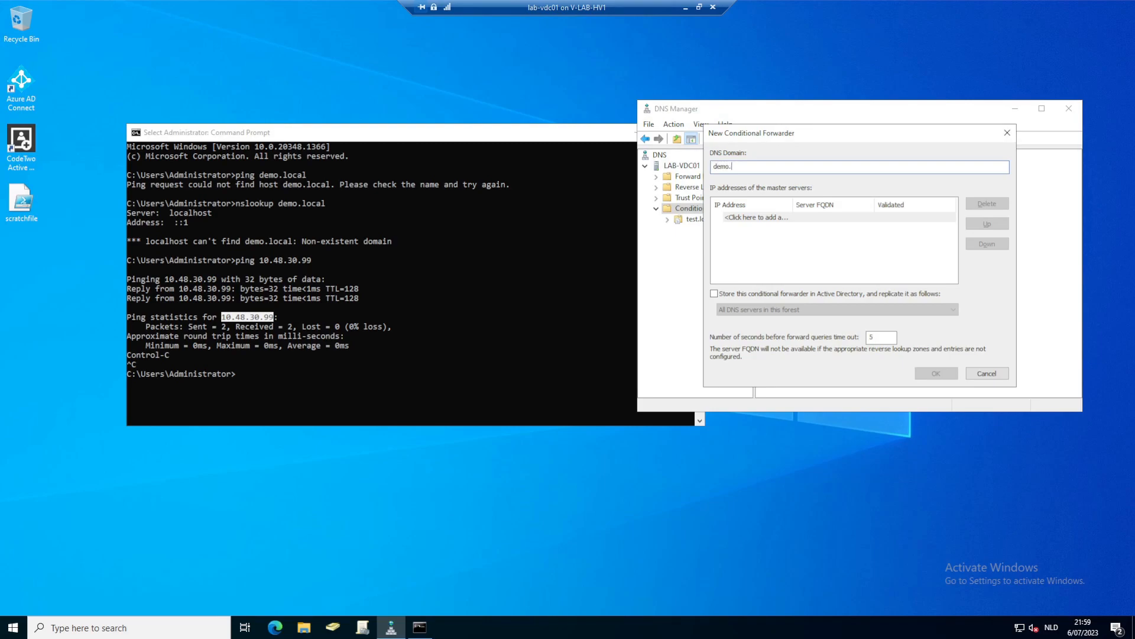
click(770, 218)
text(10.48.30.99)
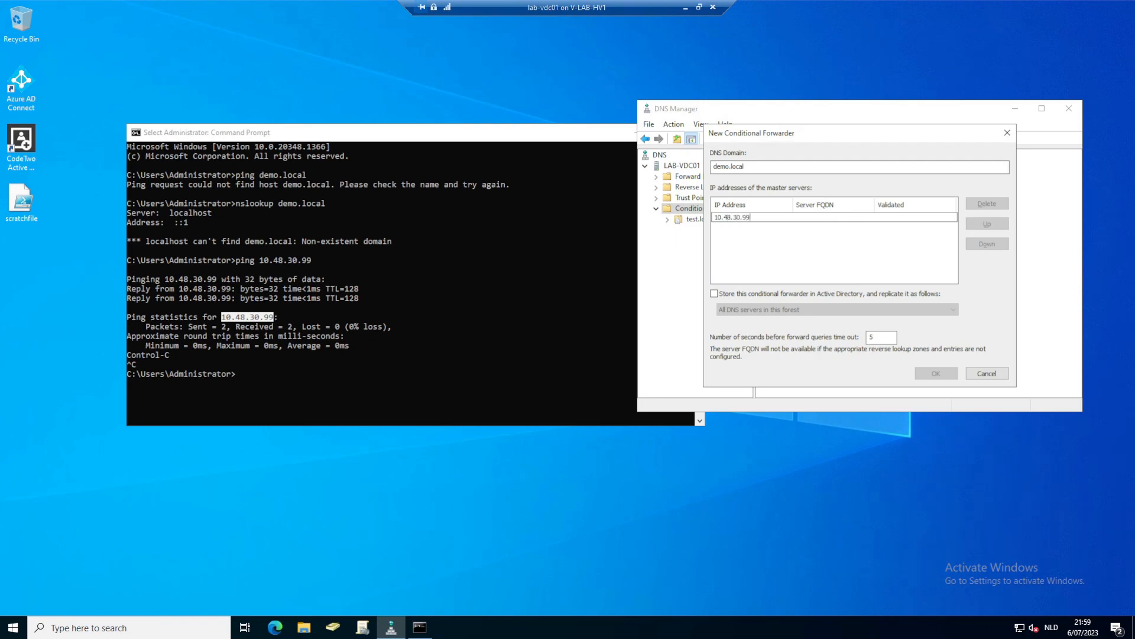
key(Return)
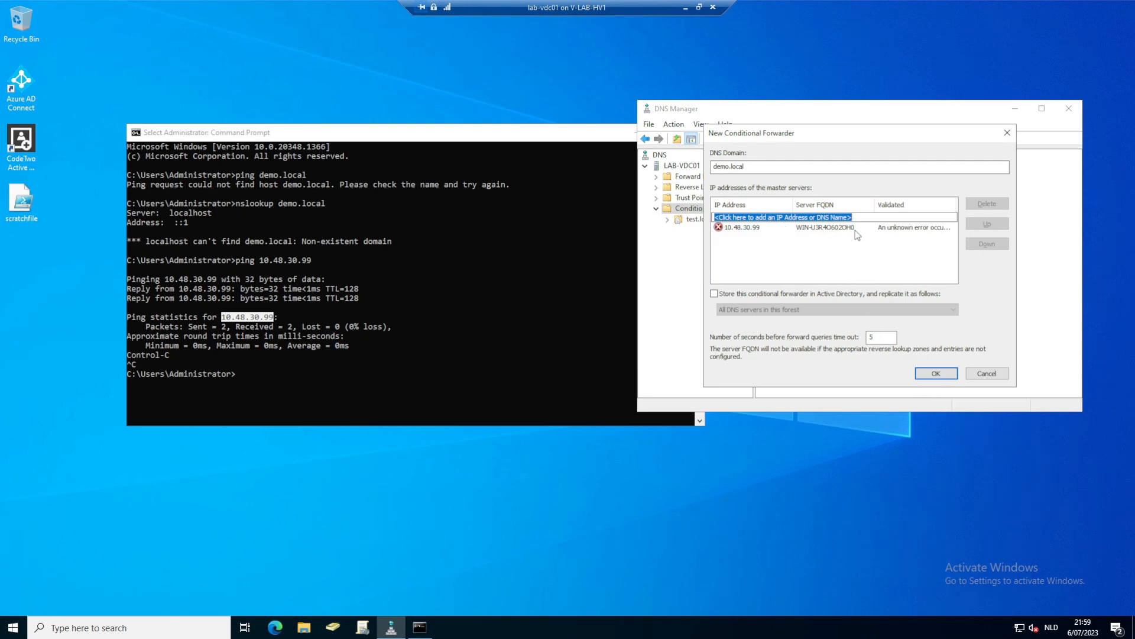
click(931, 371)
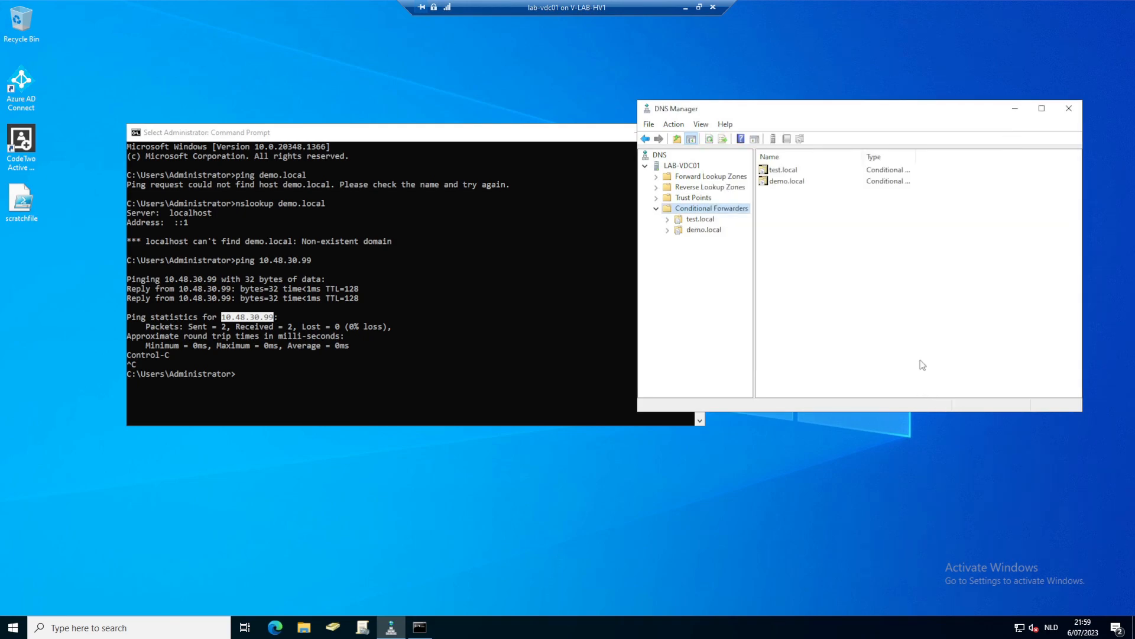
click(685, 8)
- Run hostname on demo-dc, then return to Active Directory Users and Computers
text(hostname)
key(Return)
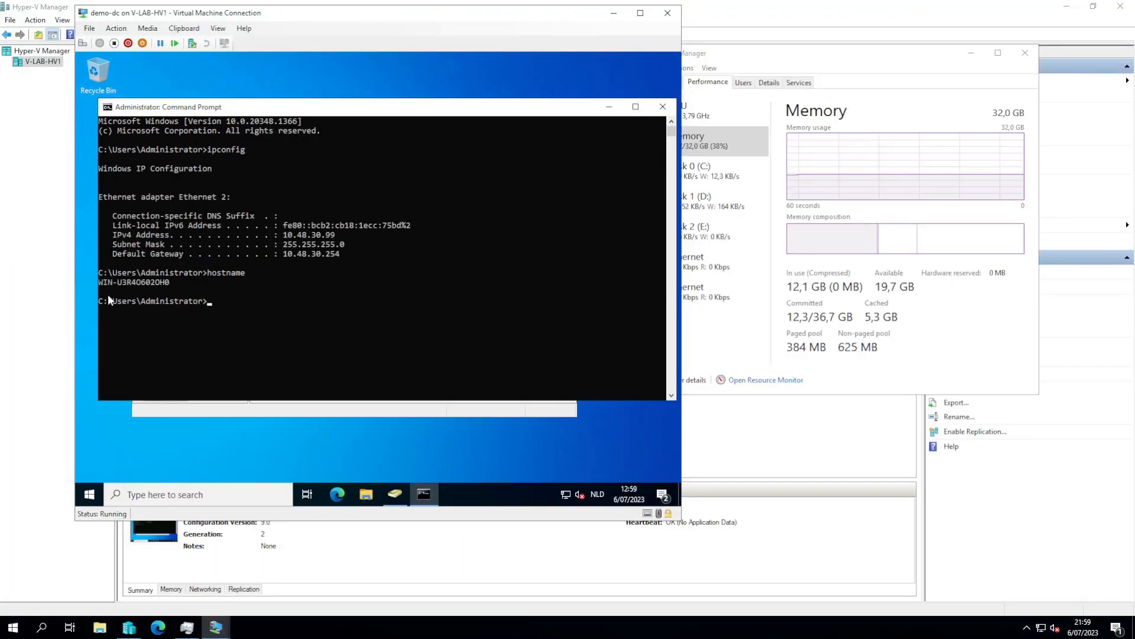
drag(100, 282, 168, 281)
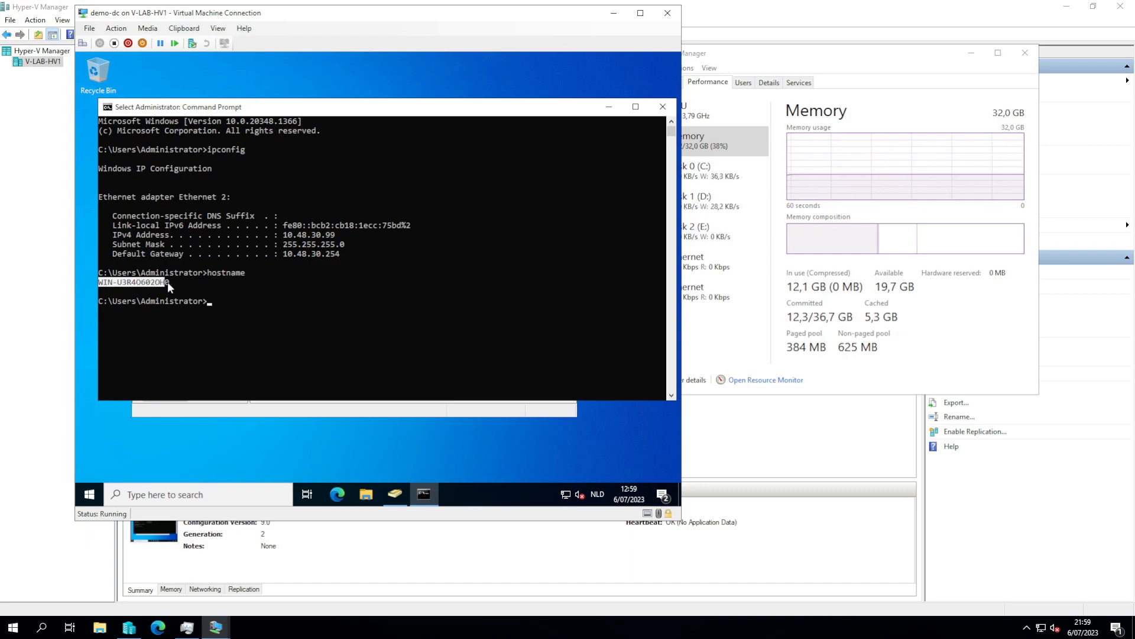
click(201, 289)
click(416, 443)
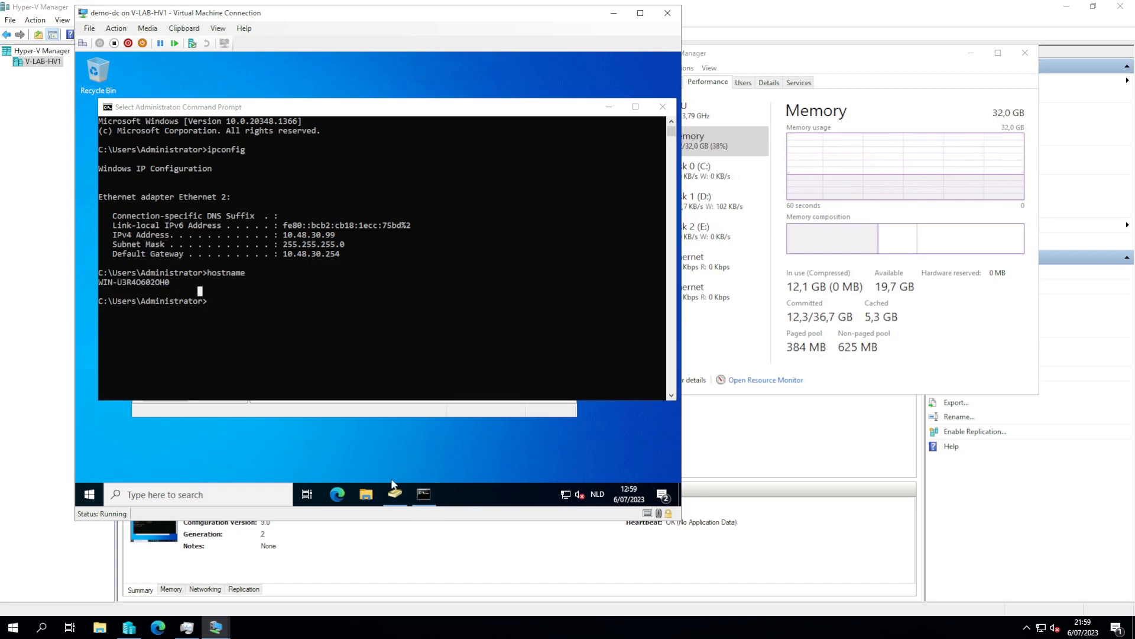
click(395, 492)
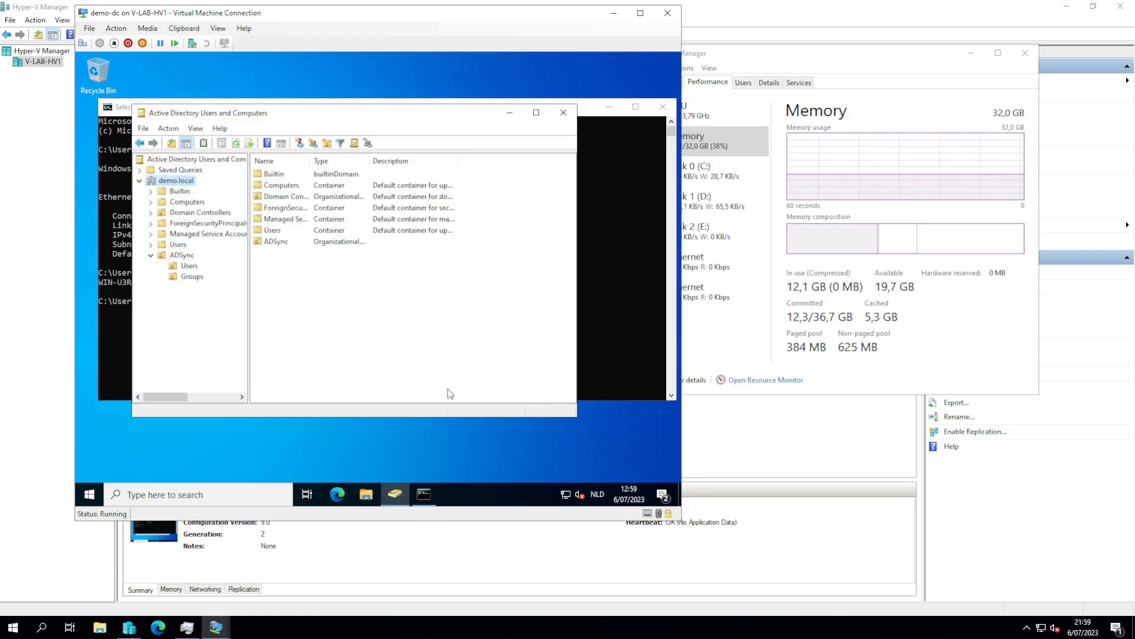
- Start a new user named temp-admin in demo.local's Users container
click(178, 246)
right_click(178, 247)
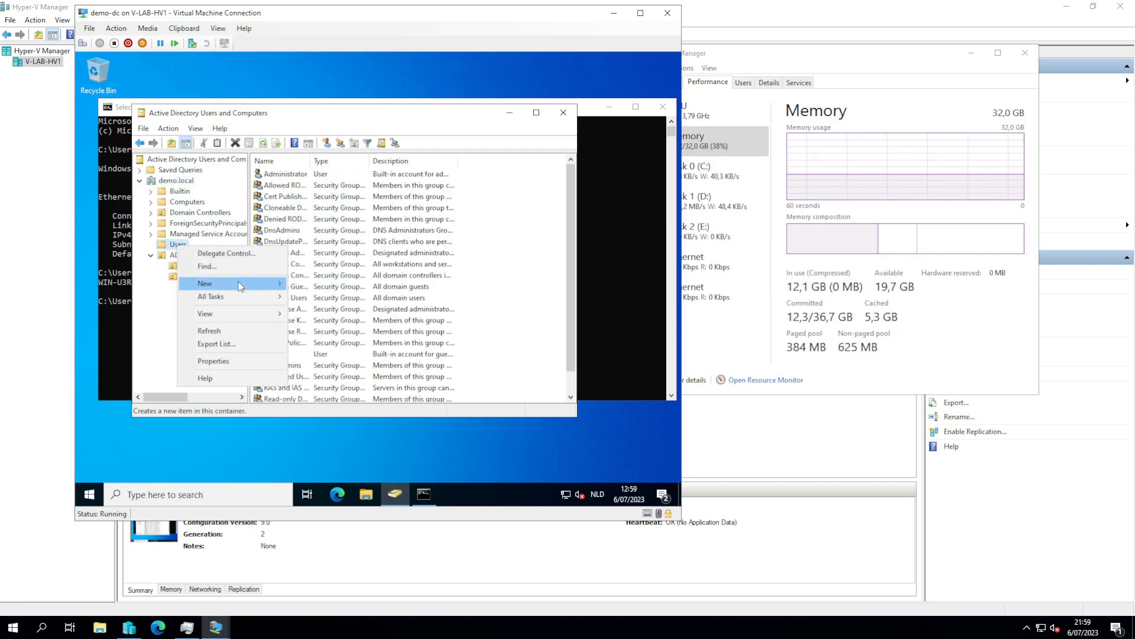
mouse_move(240, 286)
click(331, 415)
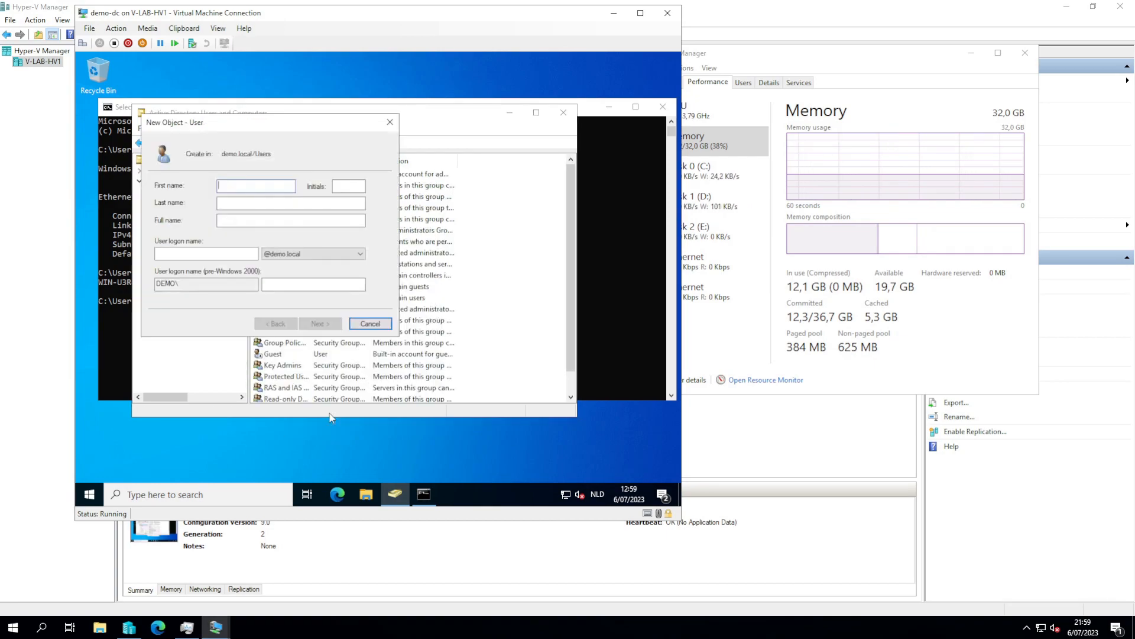
key(Tab)
key(Tab)
text(temp-admintemp-ad)
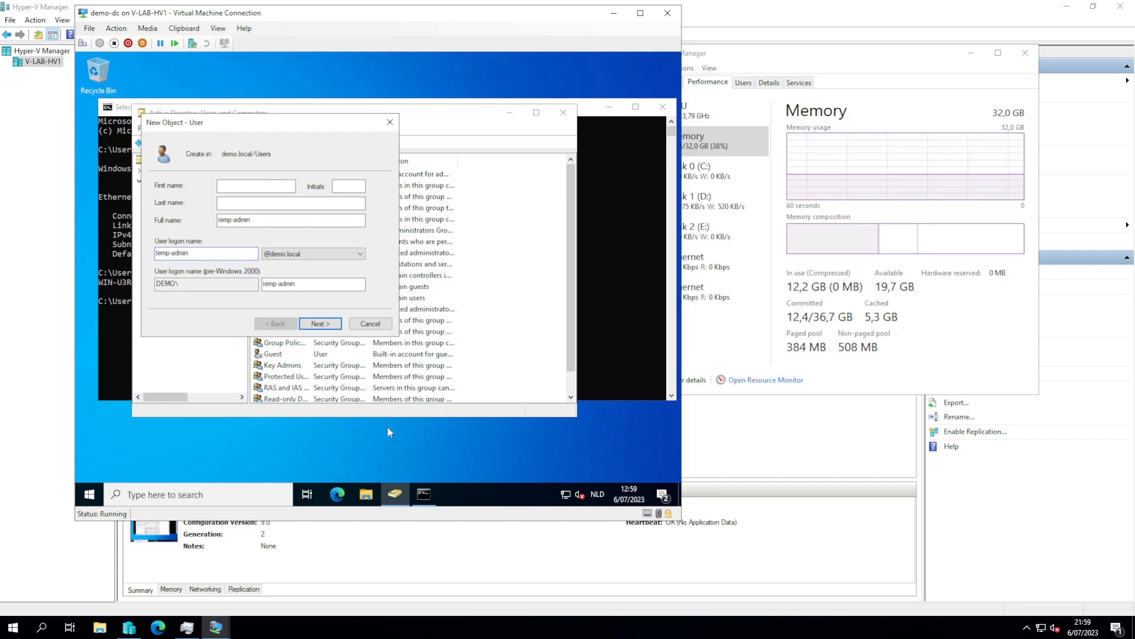
click(313, 324)
- Give temp-admin a password that never expires and the user cannot change, and finish creation
text(P•••••)
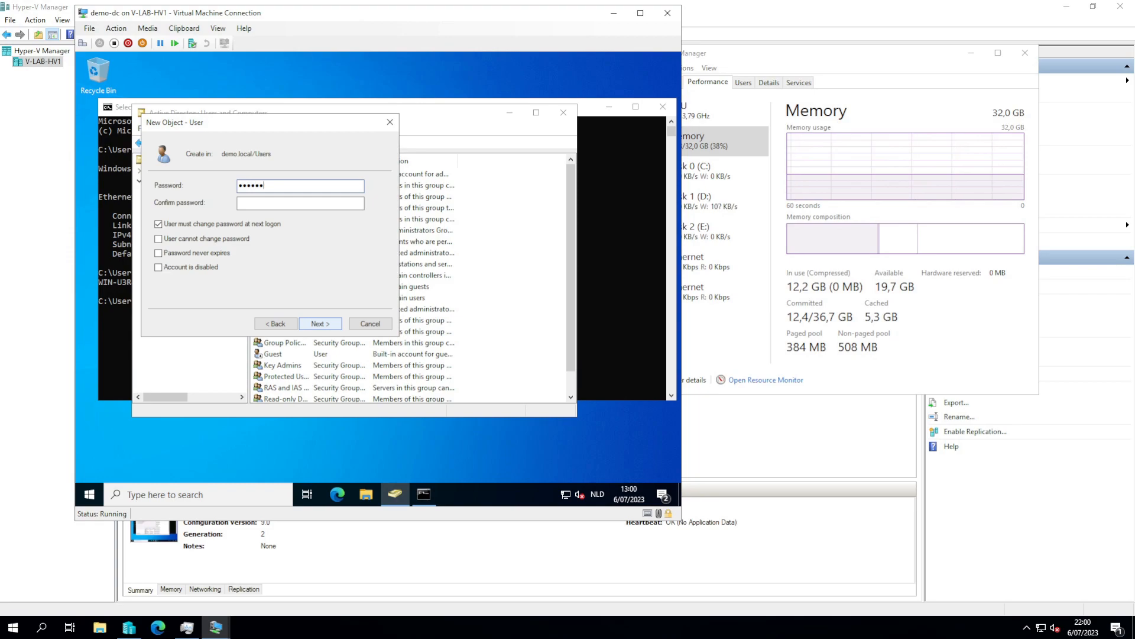
click(177, 223)
click(187, 240)
click(191, 253)
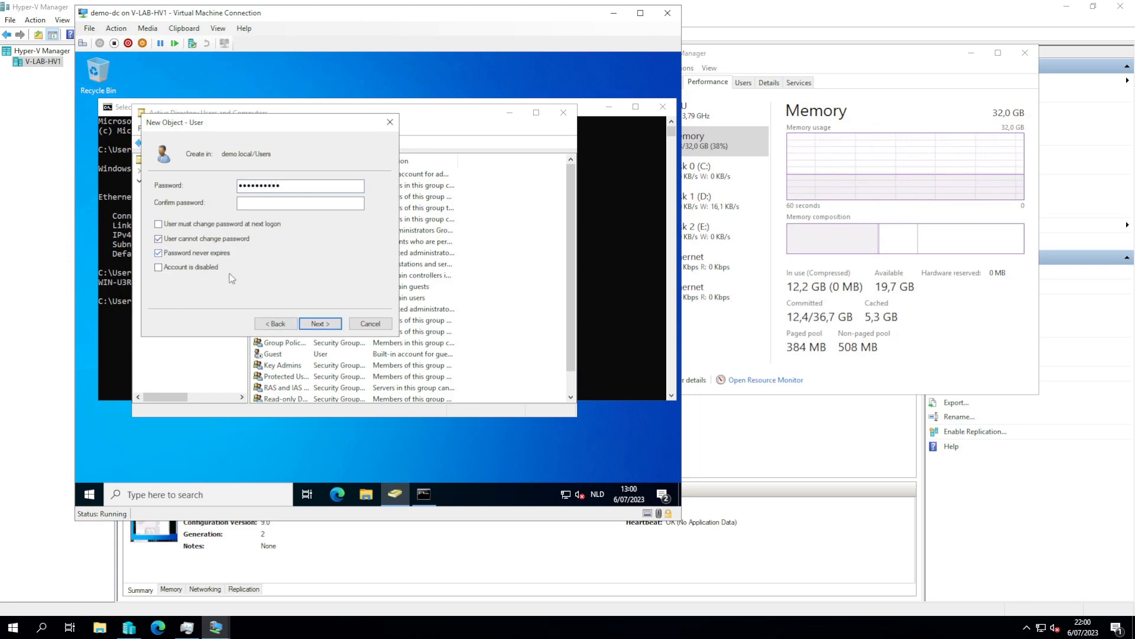
click(270, 204)
text(••••••••)
click(321, 324)
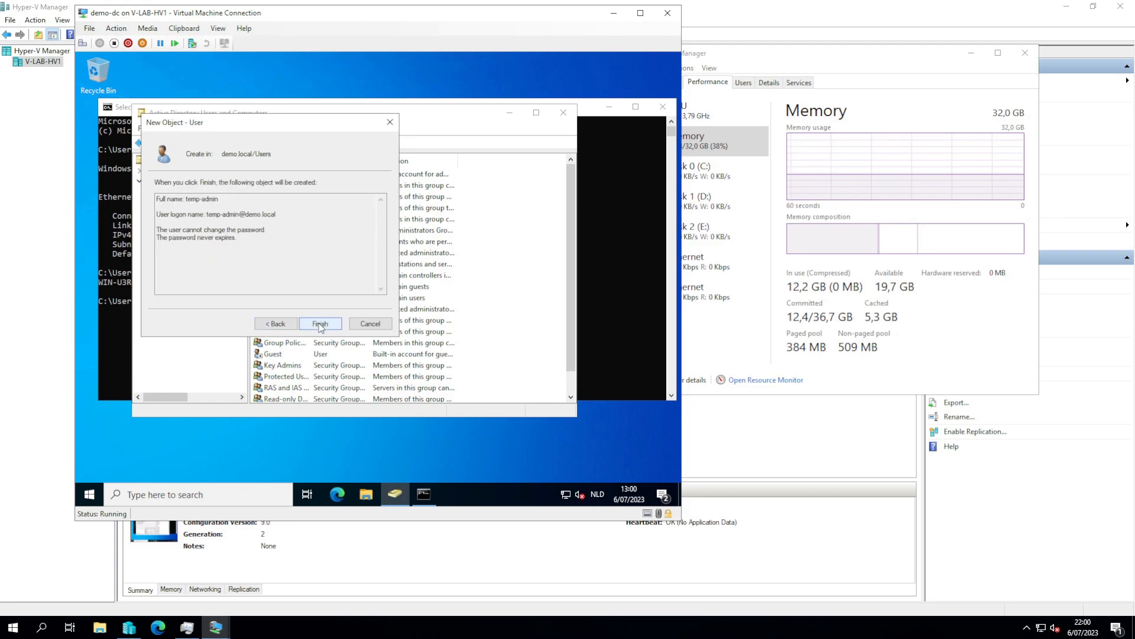
click(320, 324)
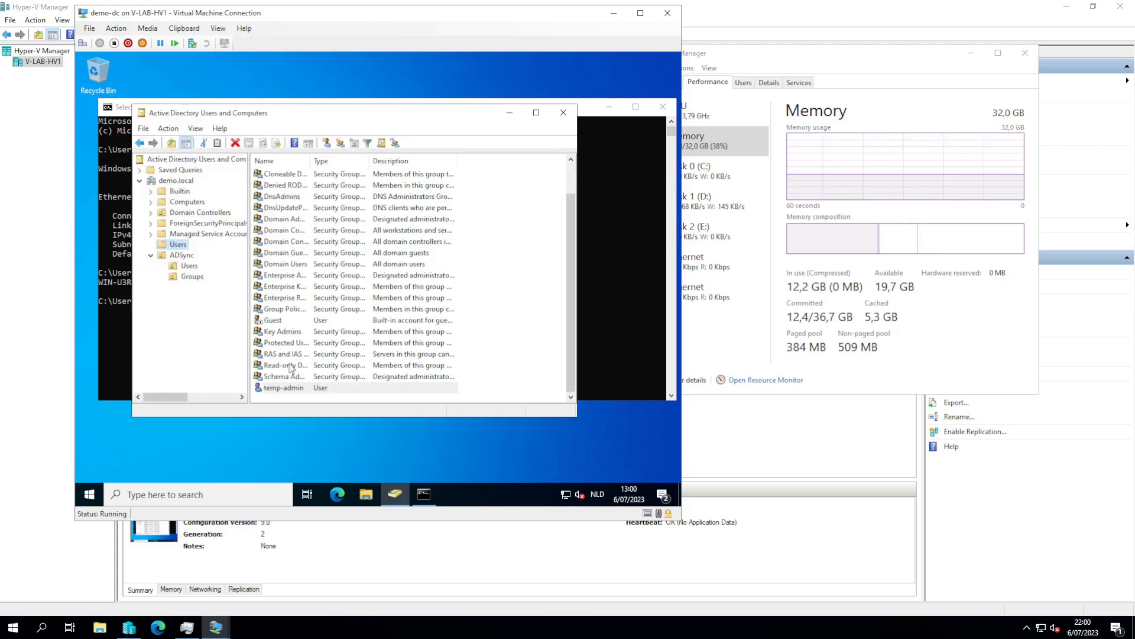
- Add temp-admin to Domain Admins from its Member Of properties
right_click(282, 387)
click(319, 360)
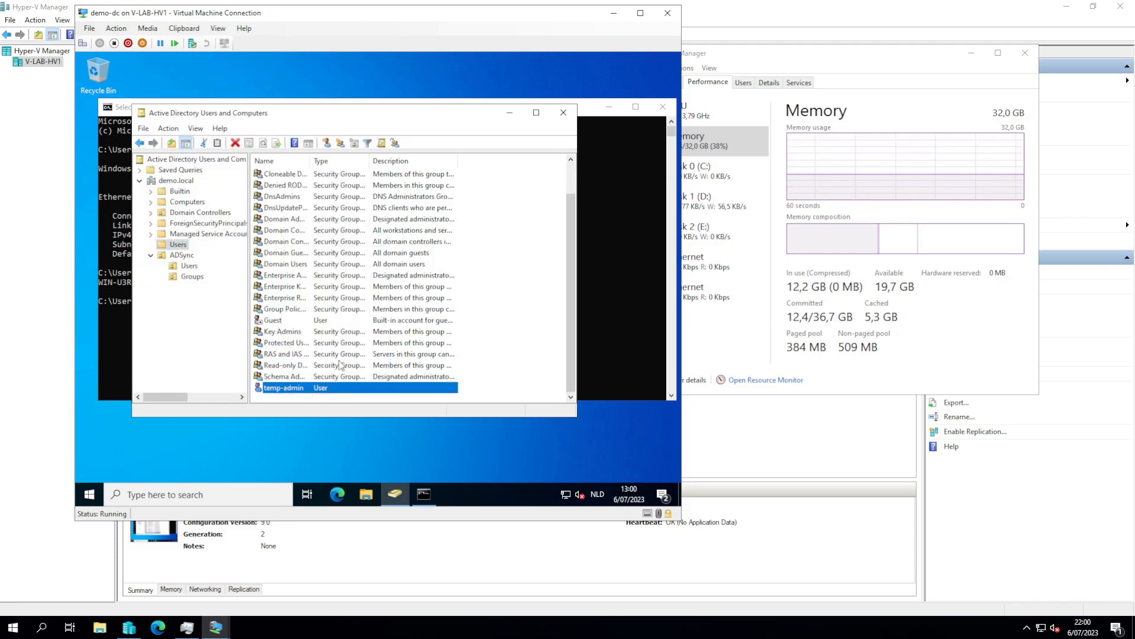
click(282, 133)
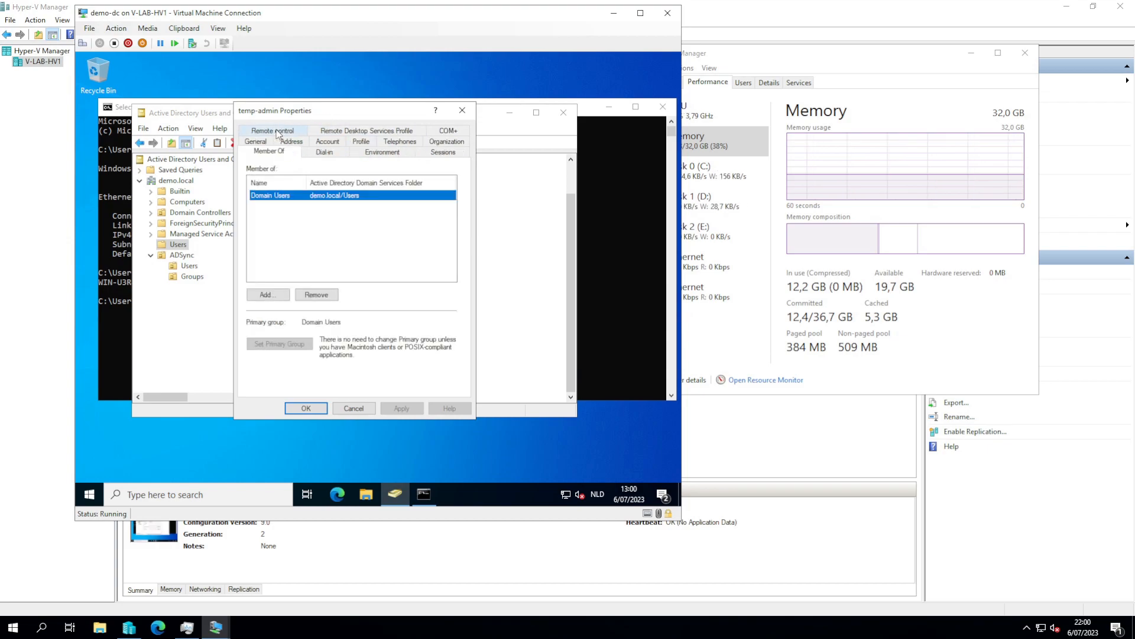
click(273, 293)
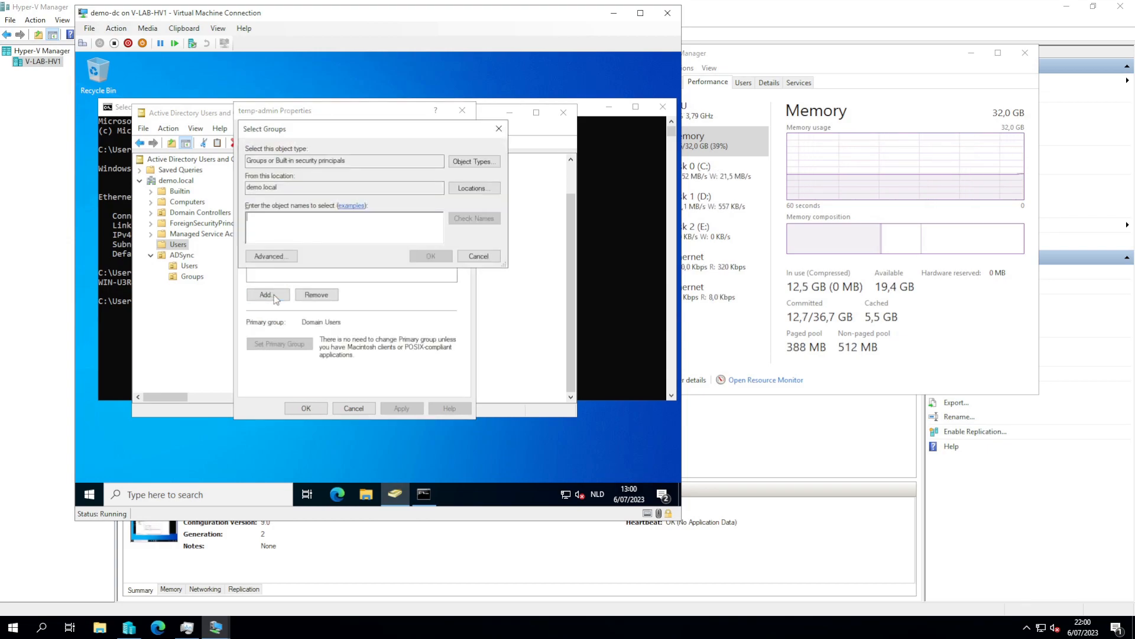
text(domain adm)
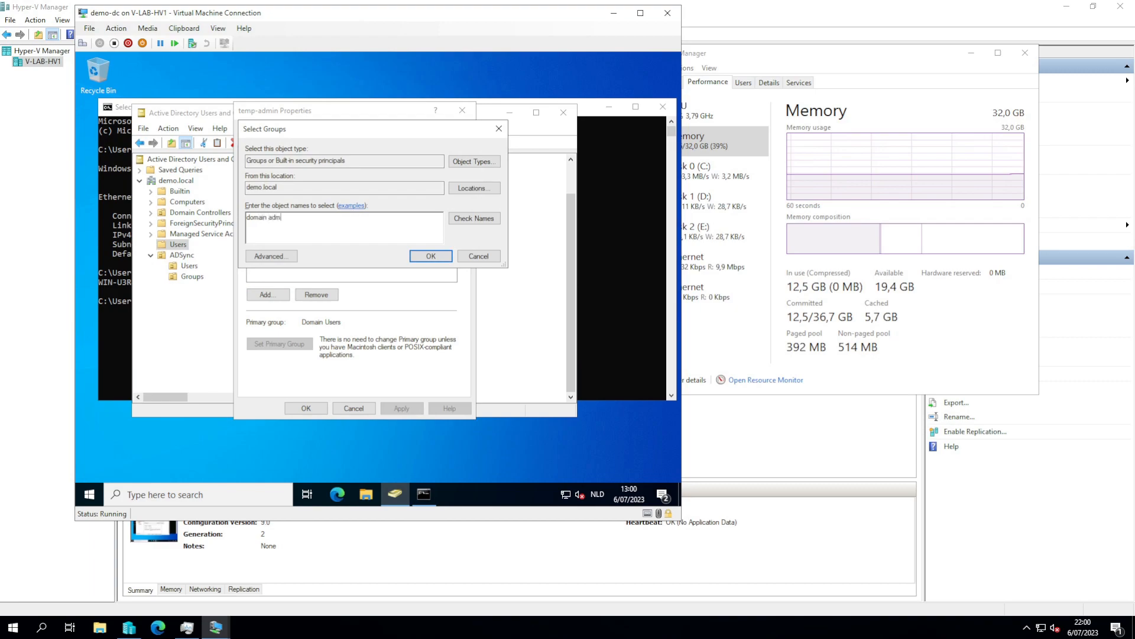
key(alt+k)
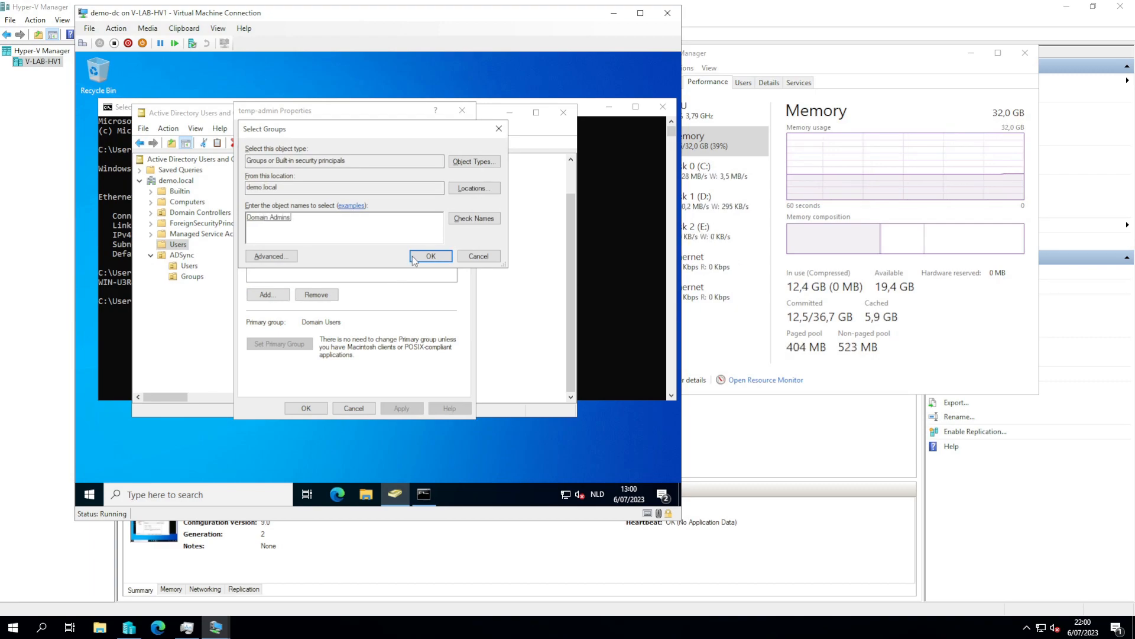
click(430, 255)
- Add Enterprise Admins as well and save temp-admin's group memberships
click(268, 294)
text(entep)
key(BackSpace)
text(r)
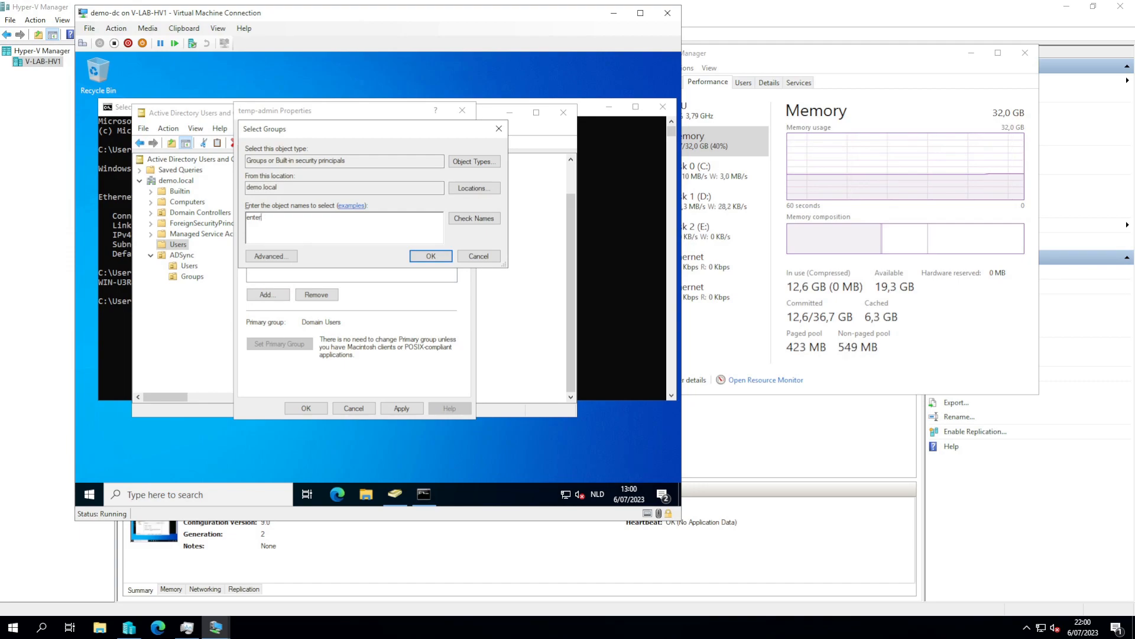
text(prise)
key(Return)
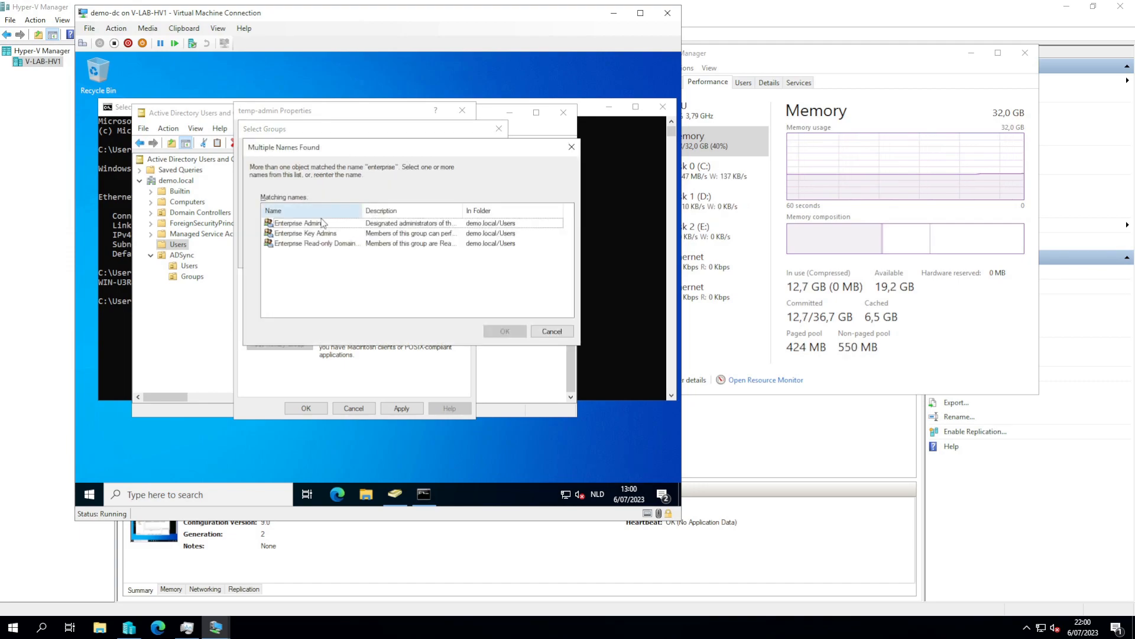
key(Return)
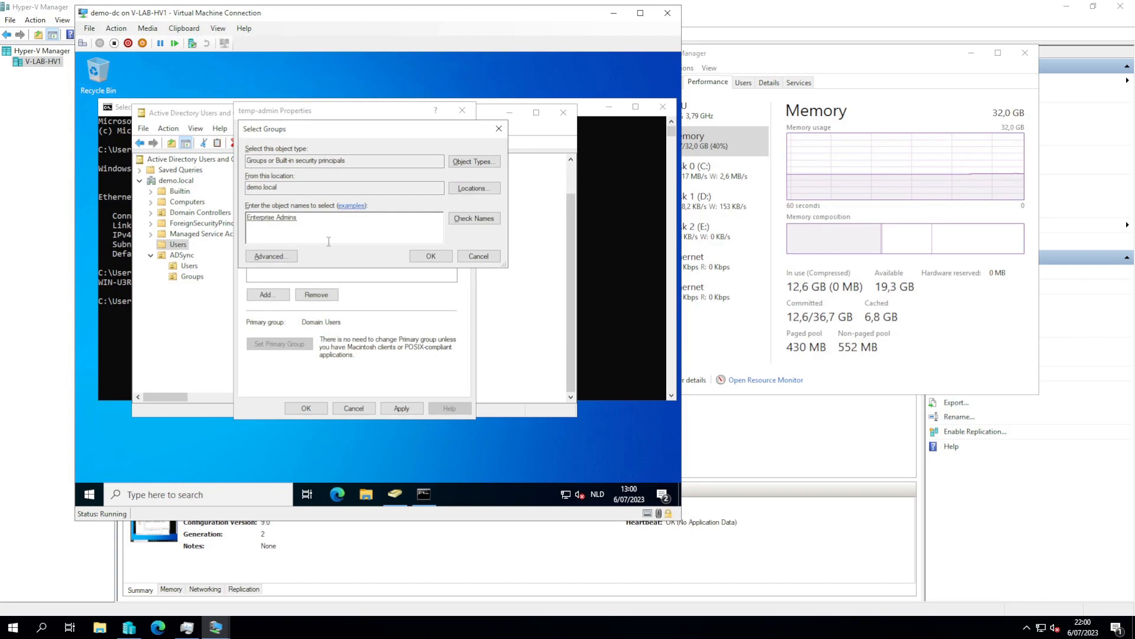
click(428, 256)
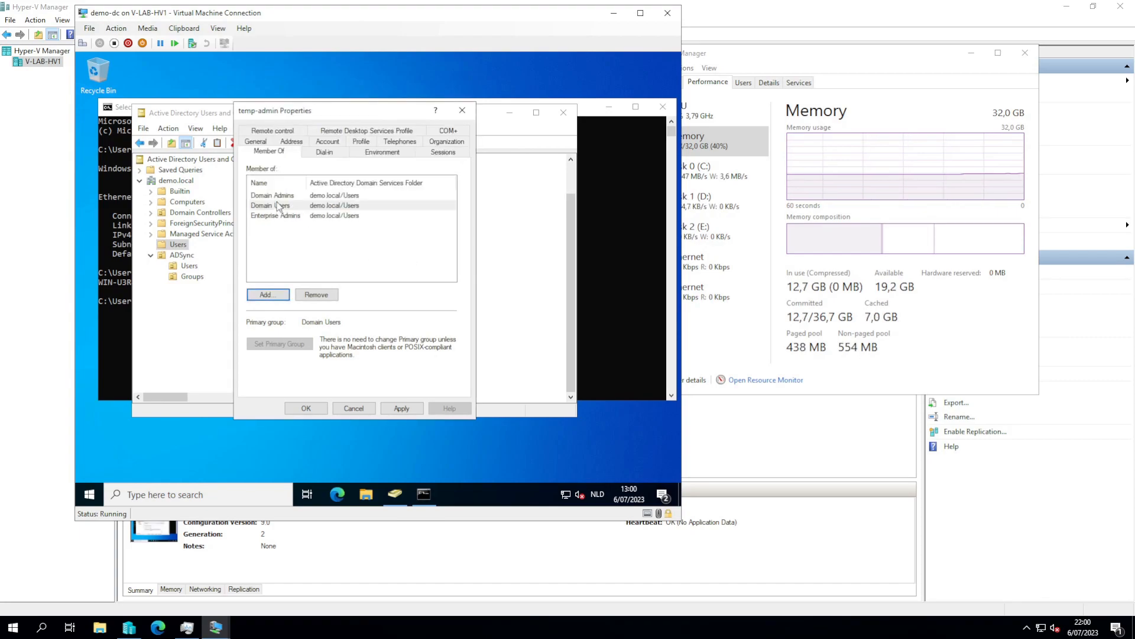
click(279, 197)
click(283, 217)
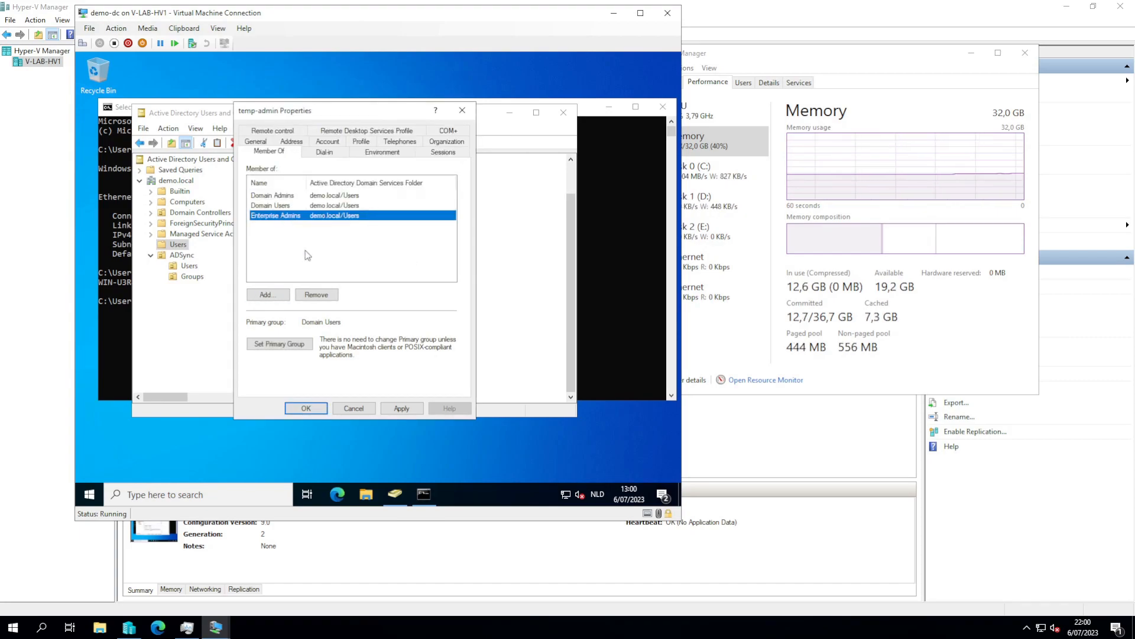
click(311, 410)
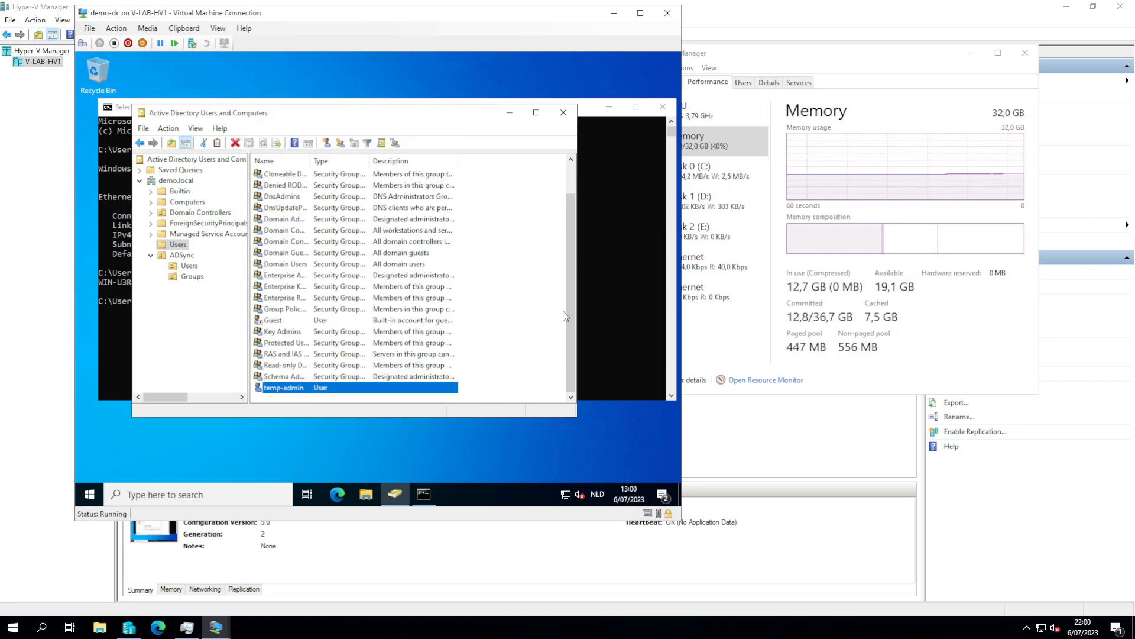
- Close Active Directory Users and Computers and launch Azure AD Connect on lab-vdc01
click(563, 113)
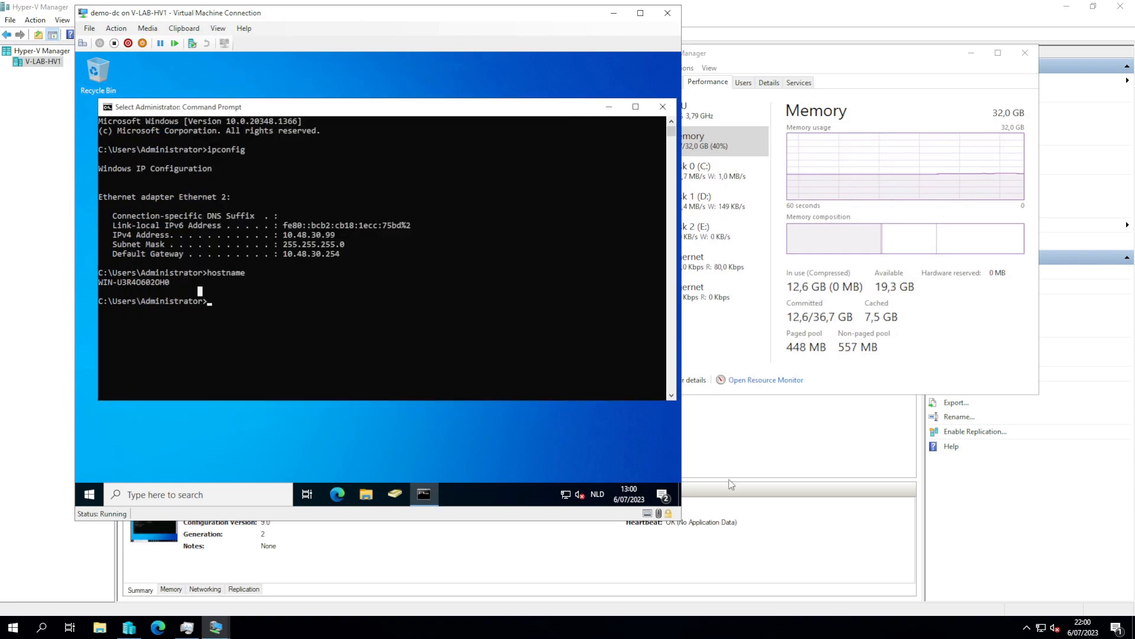
mouse_move(216, 628)
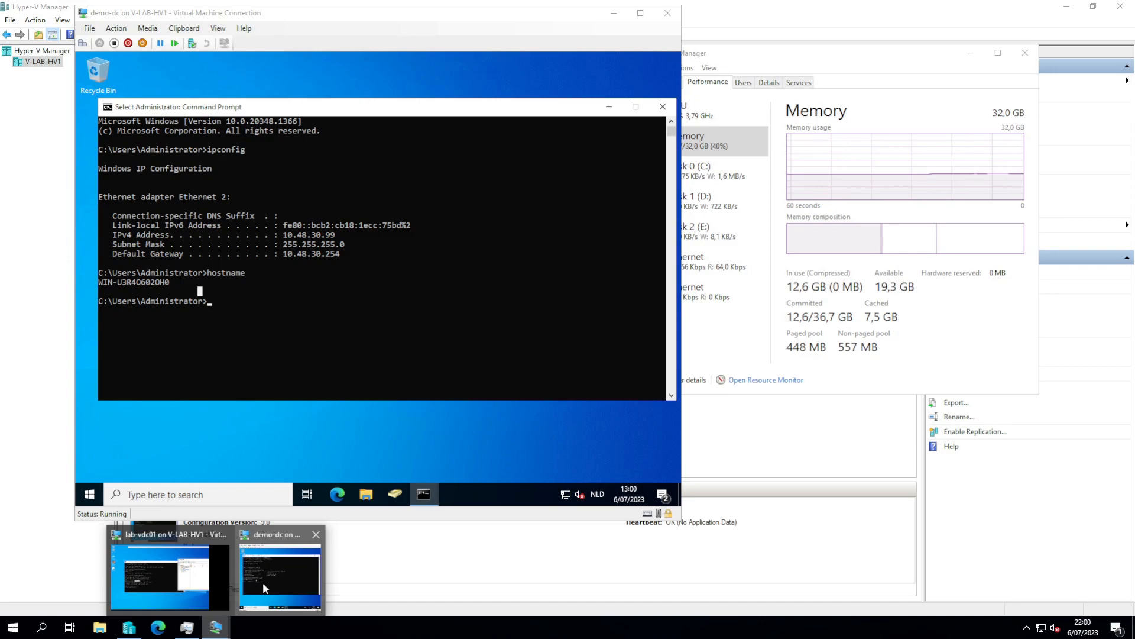
click(202, 587)
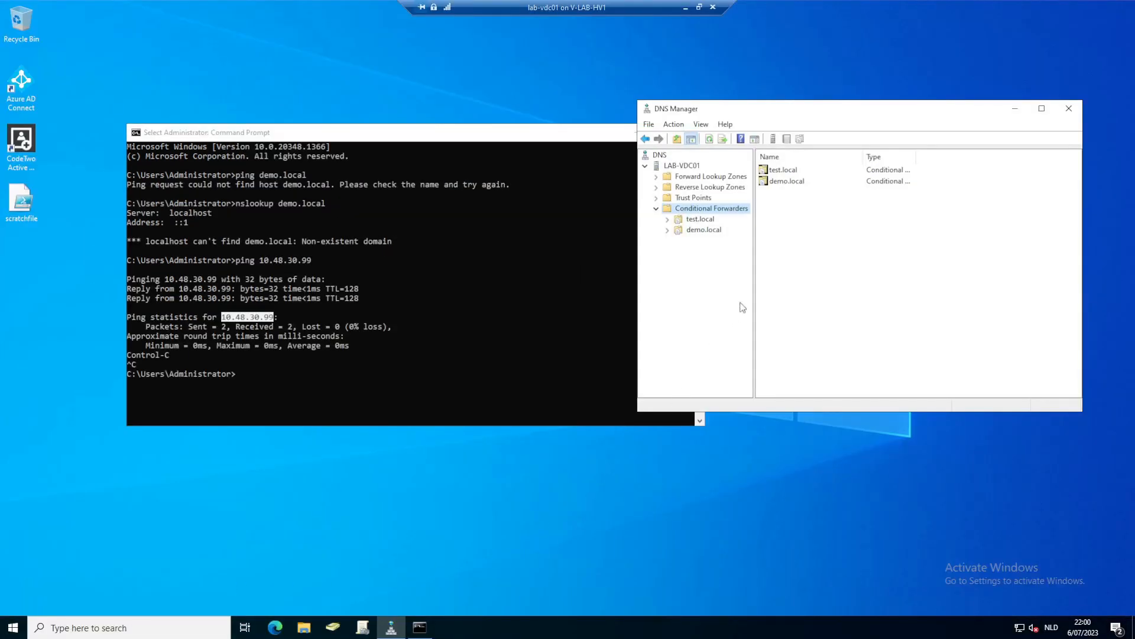
click(23, 77)
double_click(23, 76)
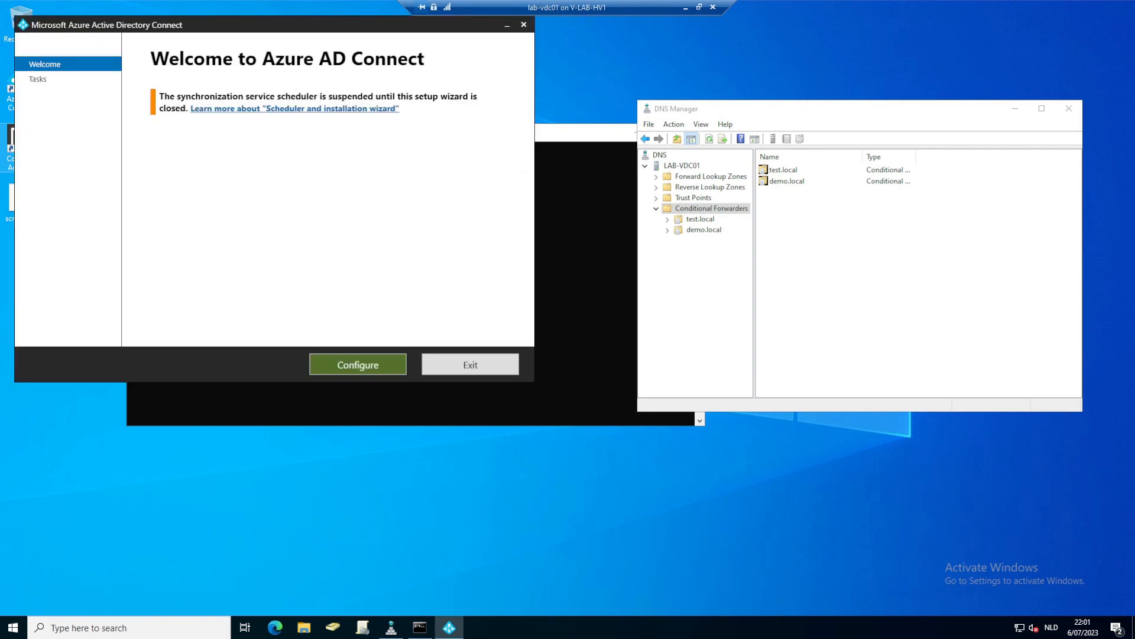
- Choose Customize synchronization options and sign in with the Azure AD admin password
key(Return)
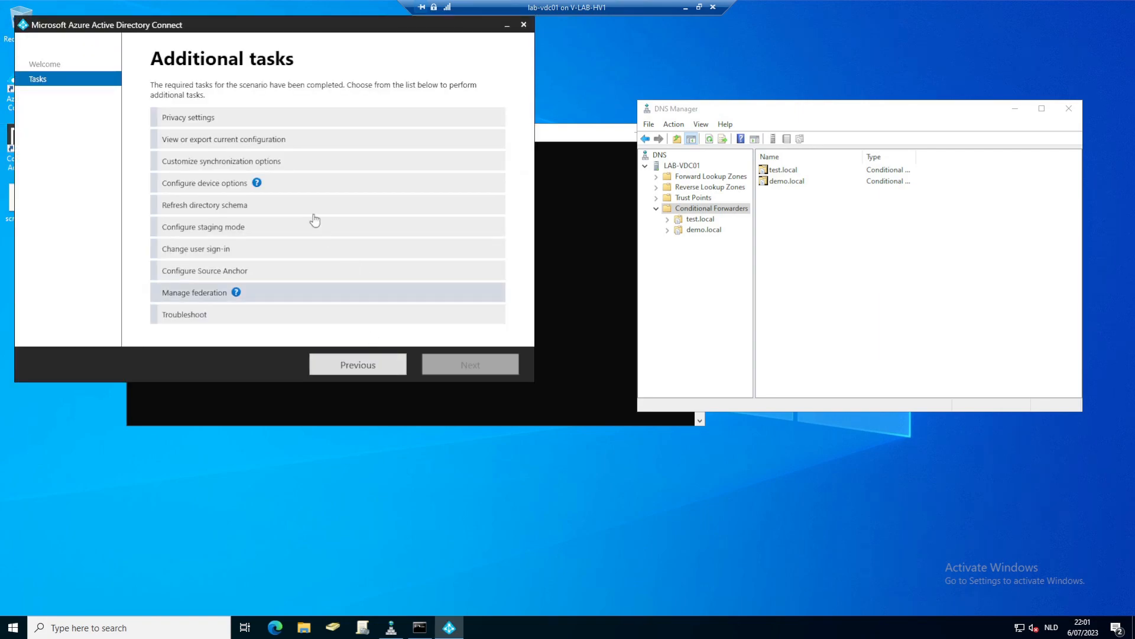
click(228, 164)
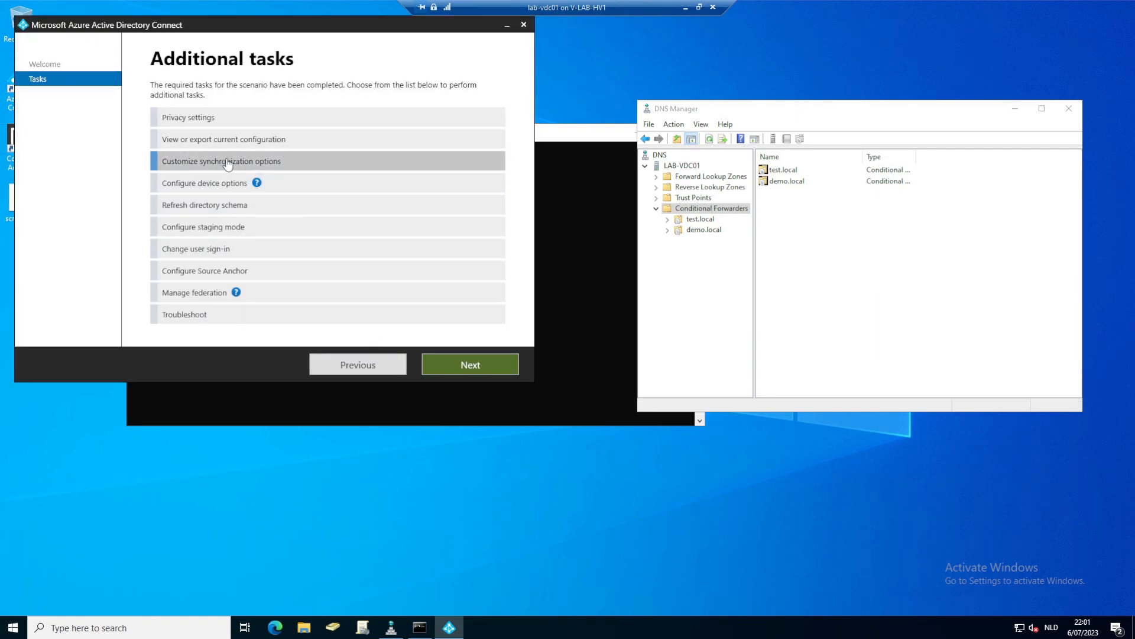
click(469, 366)
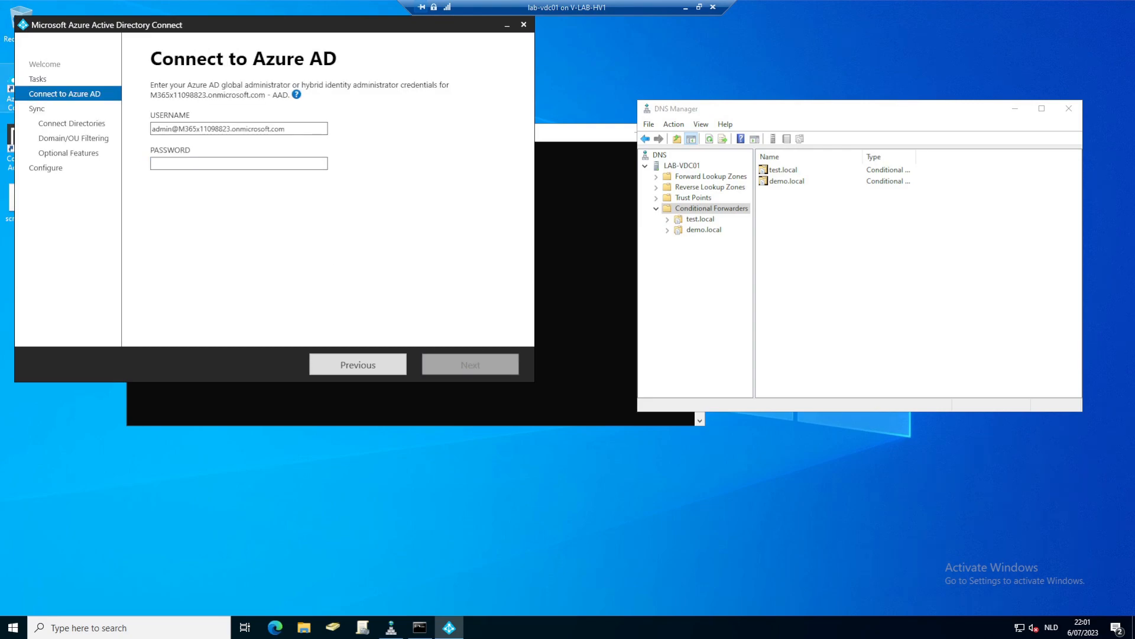
click(184, 165)
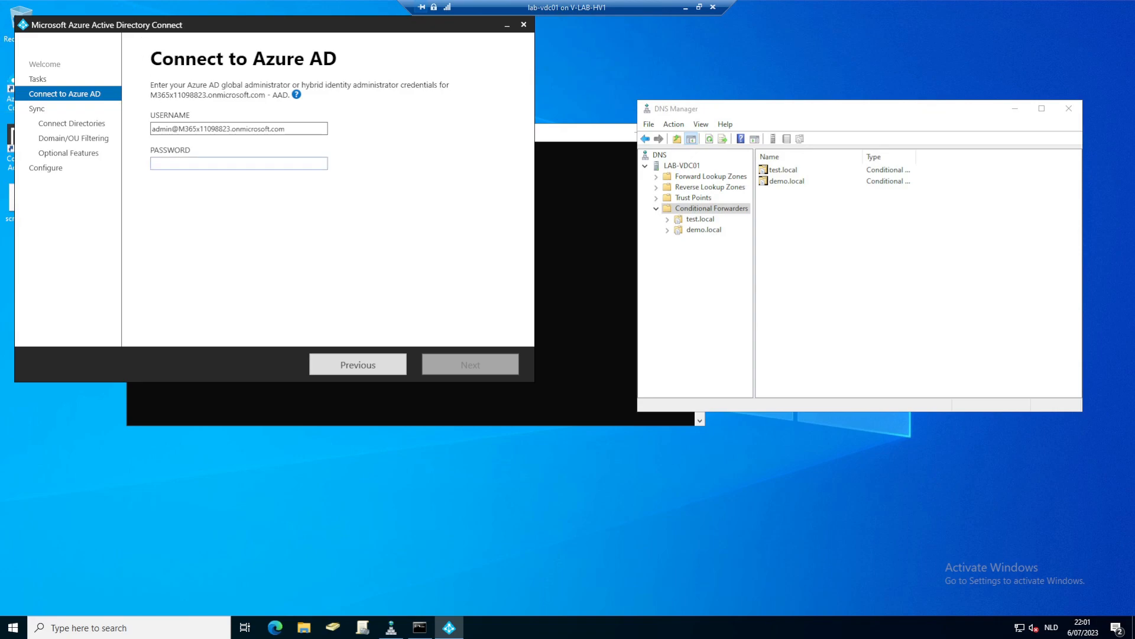
key(ctrl+v)
click(446, 368)
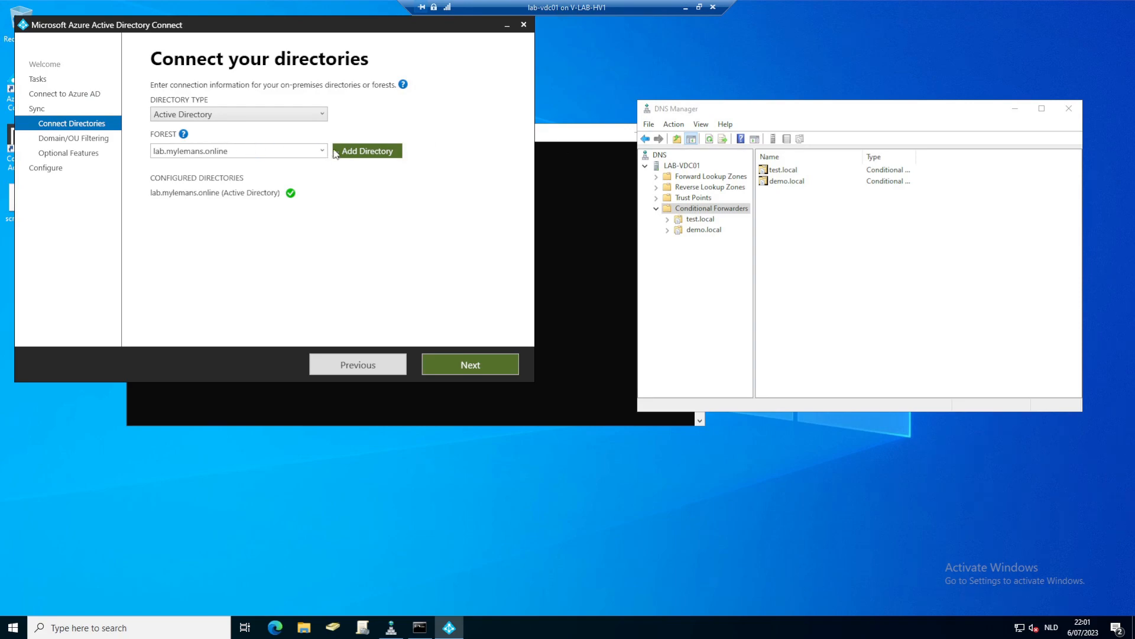
- Add forest demo.local via a new AD account using demo.local enterprise admin credentials
drag(288, 149, 117, 152)
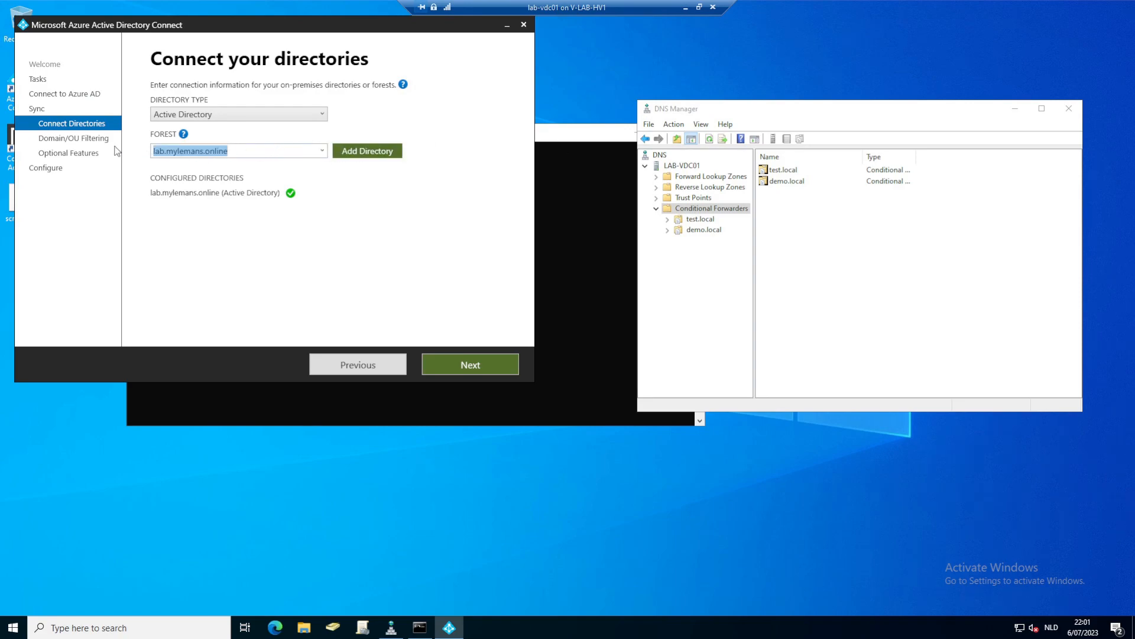
text(demo.lo)
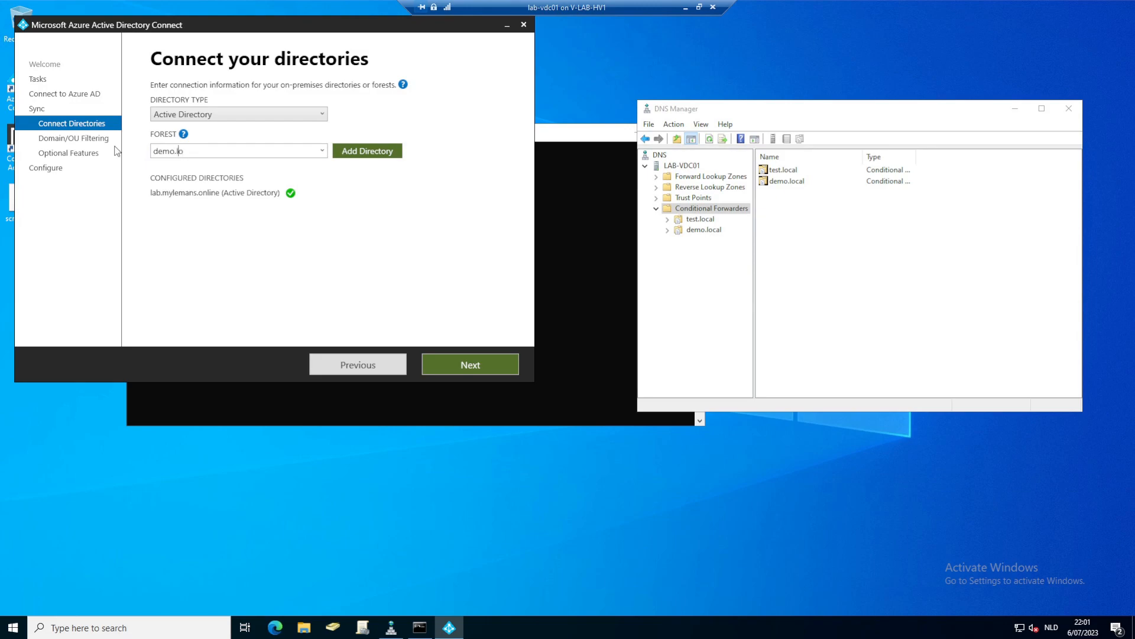
text(cal)
click(356, 152)
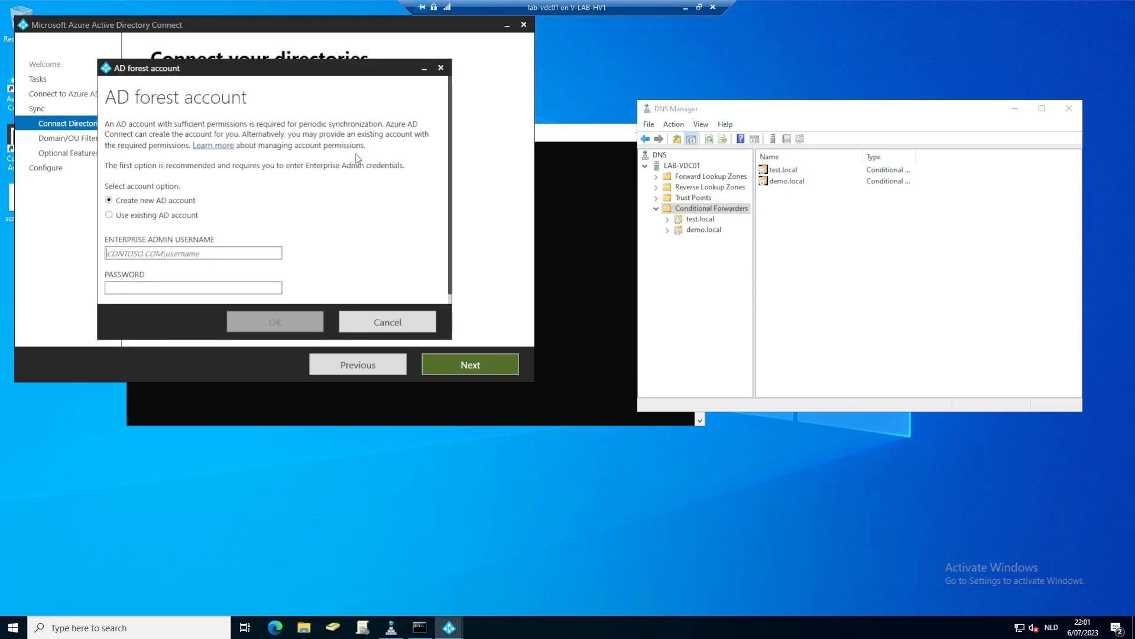
text(demo.l)
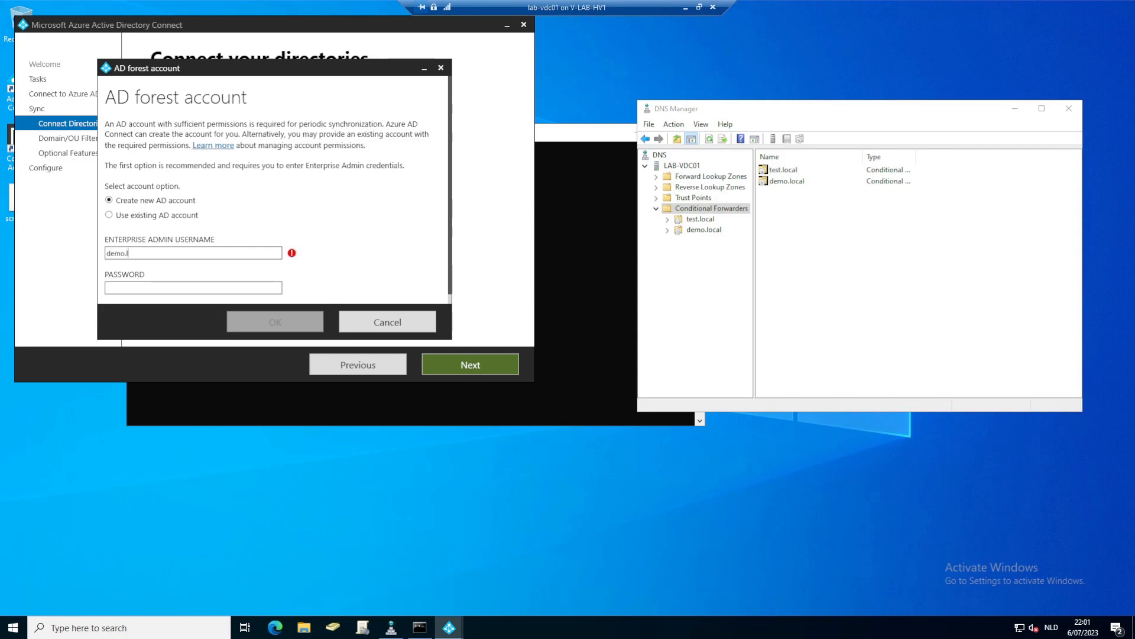
text(ocal\tem)
key(Tab)
text(••••••••••)
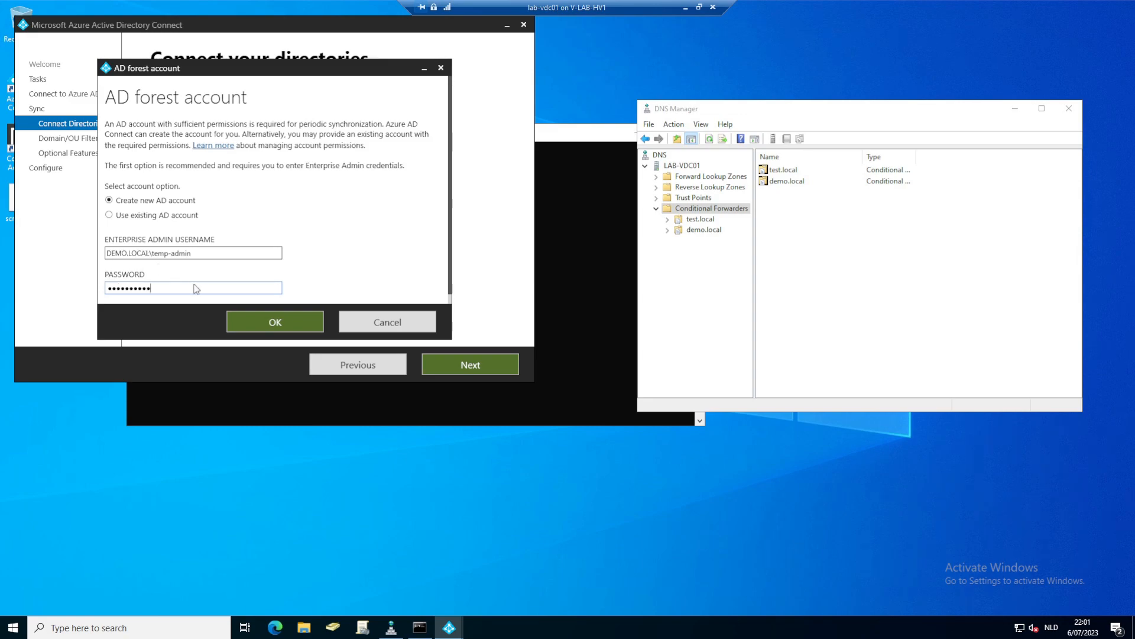
click(266, 325)
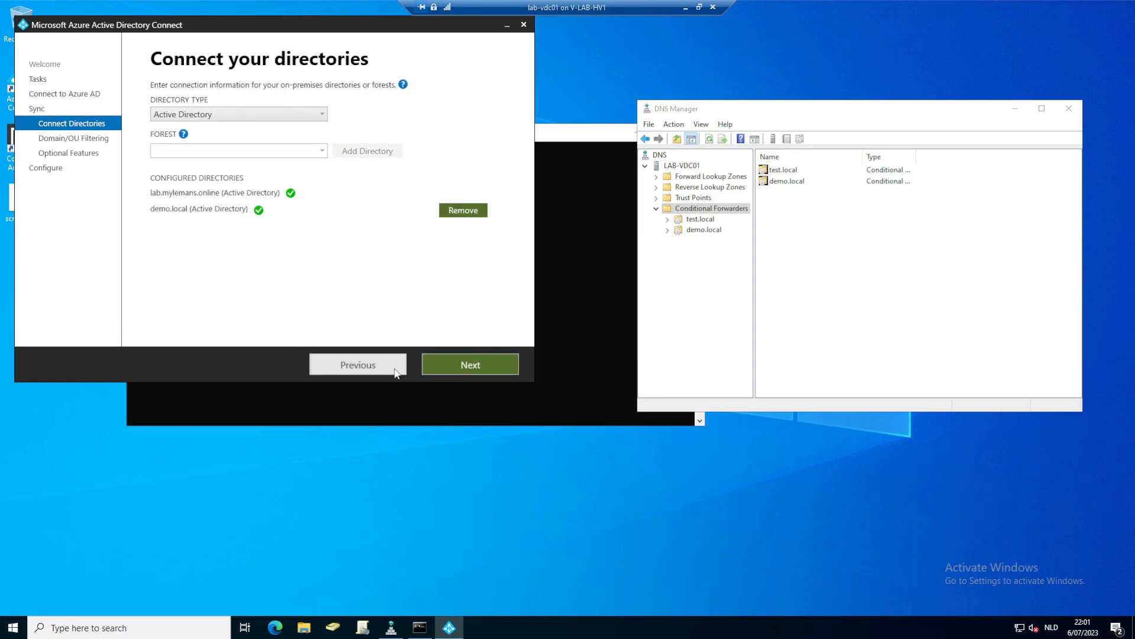
- Move past the connected directories and continue without matching demo.local UPN suffixes to verified domains
click(453, 370)
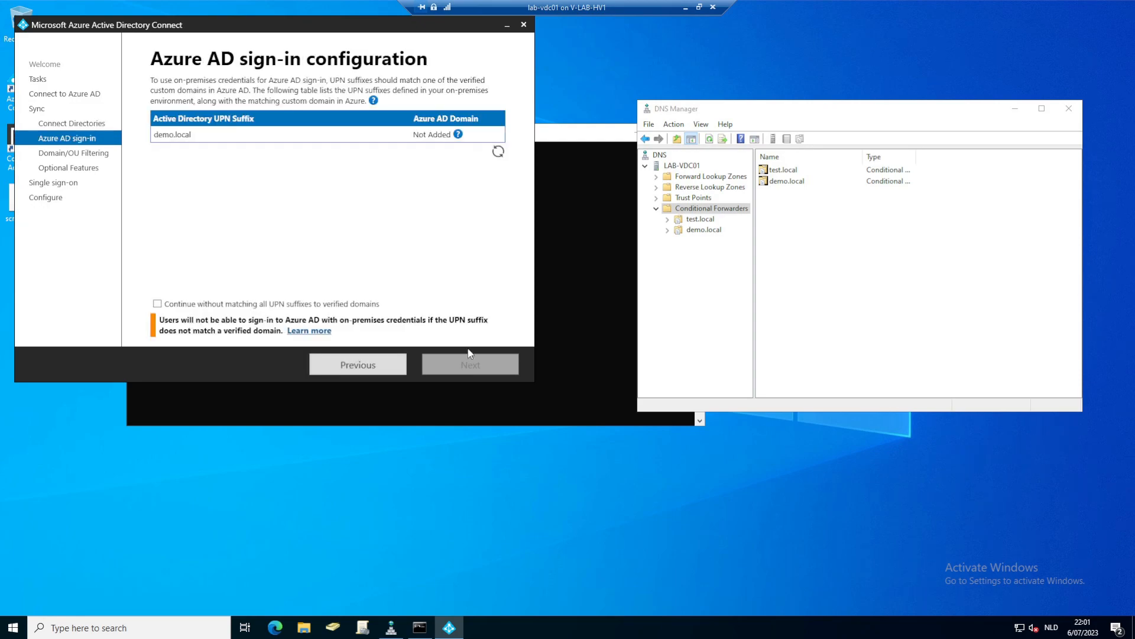
click(157, 304)
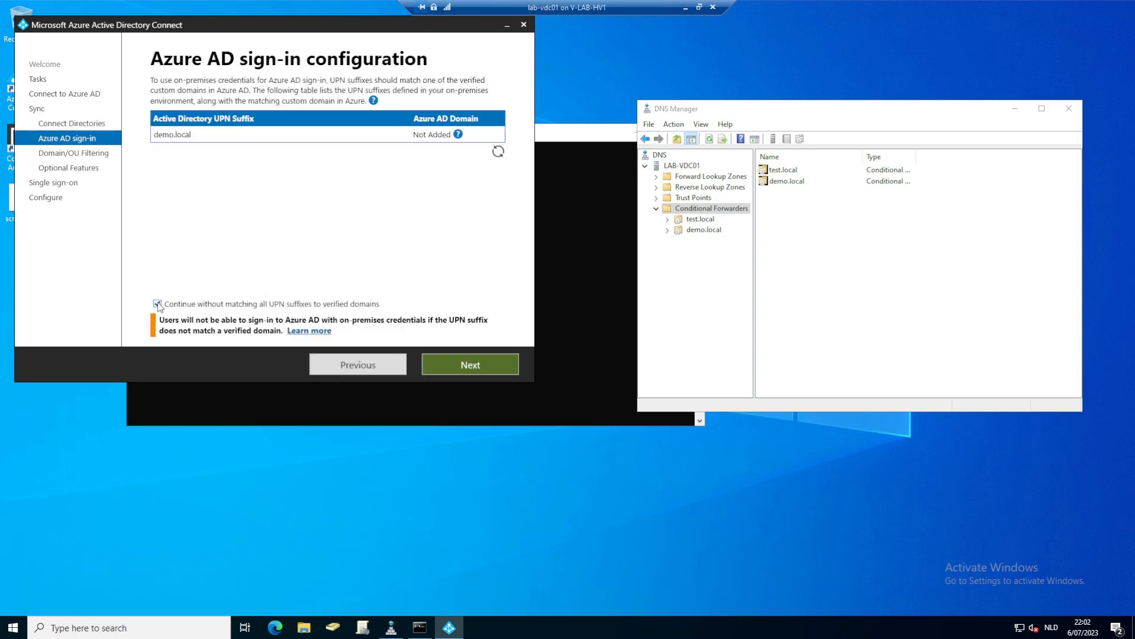
click(431, 373)
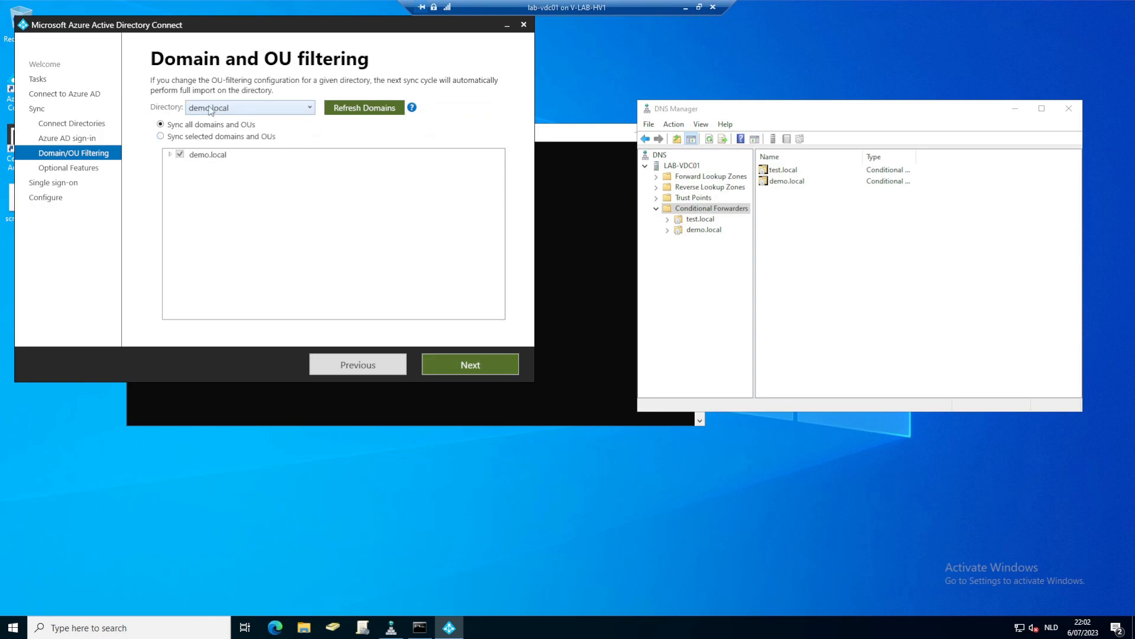
- Choose 'Sync selected domains and OUs' and tick only demo.local's ADSync OU
click(160, 137)
click(171, 155)
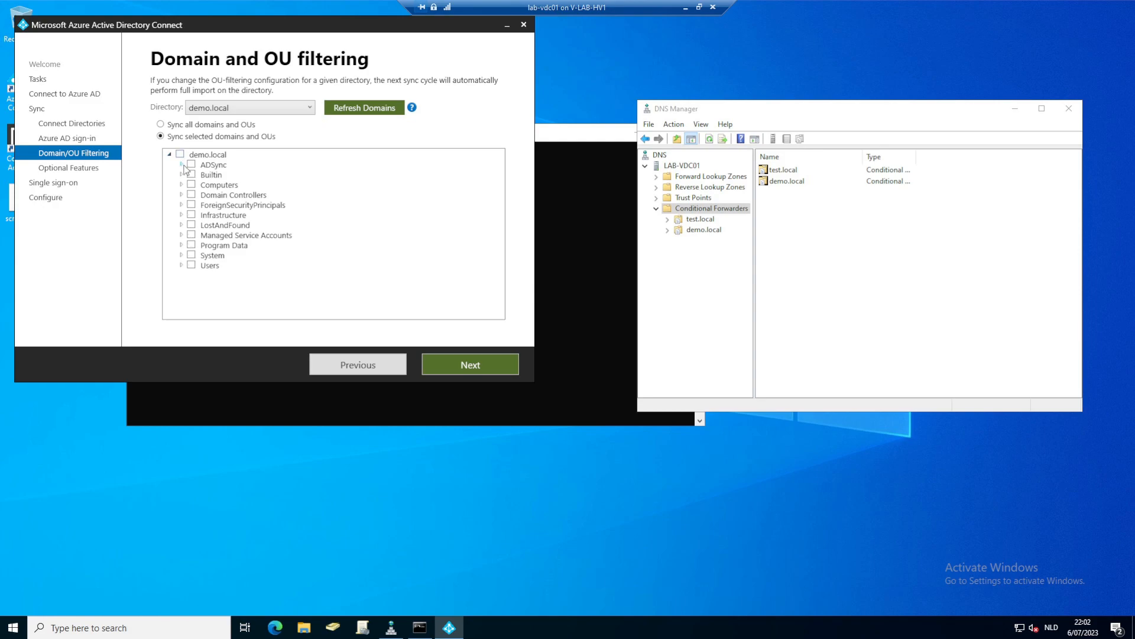
click(181, 165)
click(191, 165)
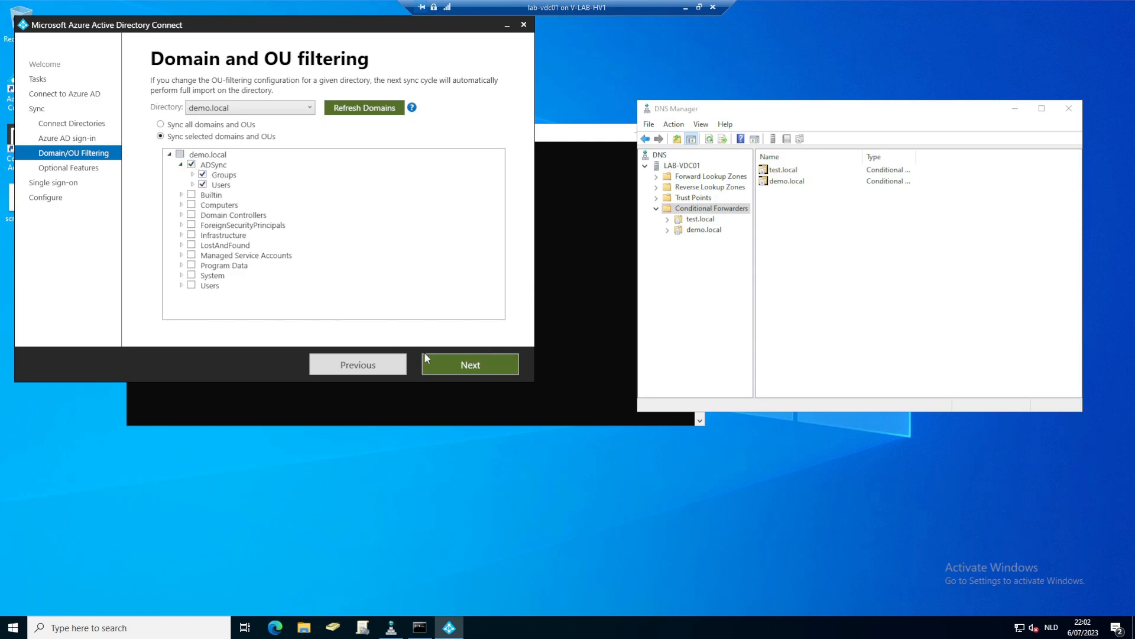
click(448, 364)
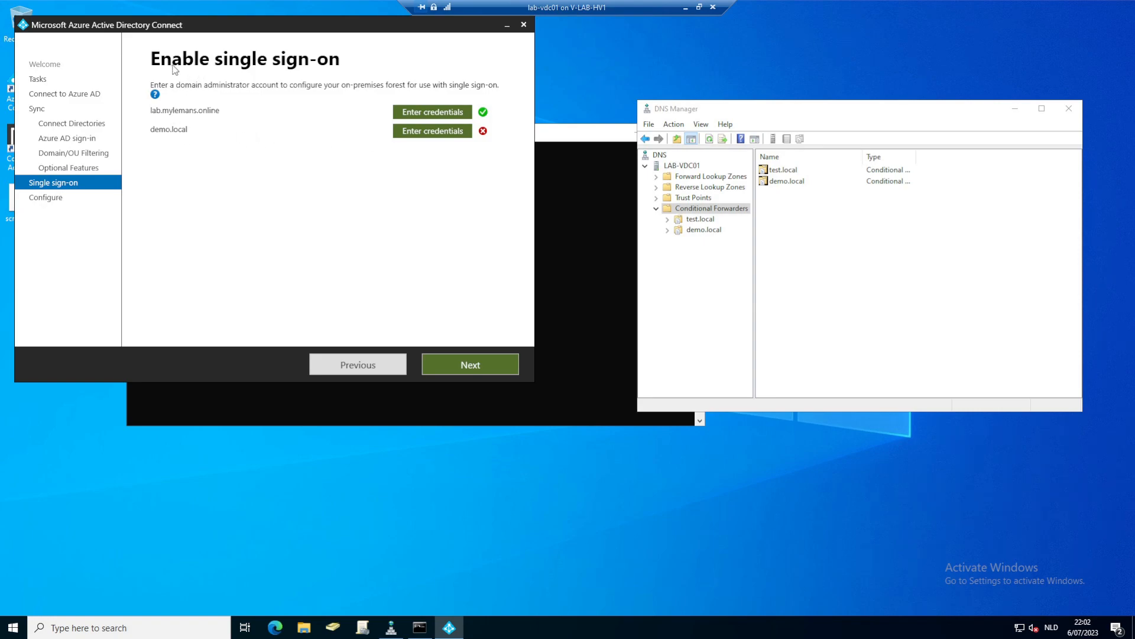
- Enter demo.local\temp-admin and its password as the demo.local single sign-on credentials
click(406, 136)
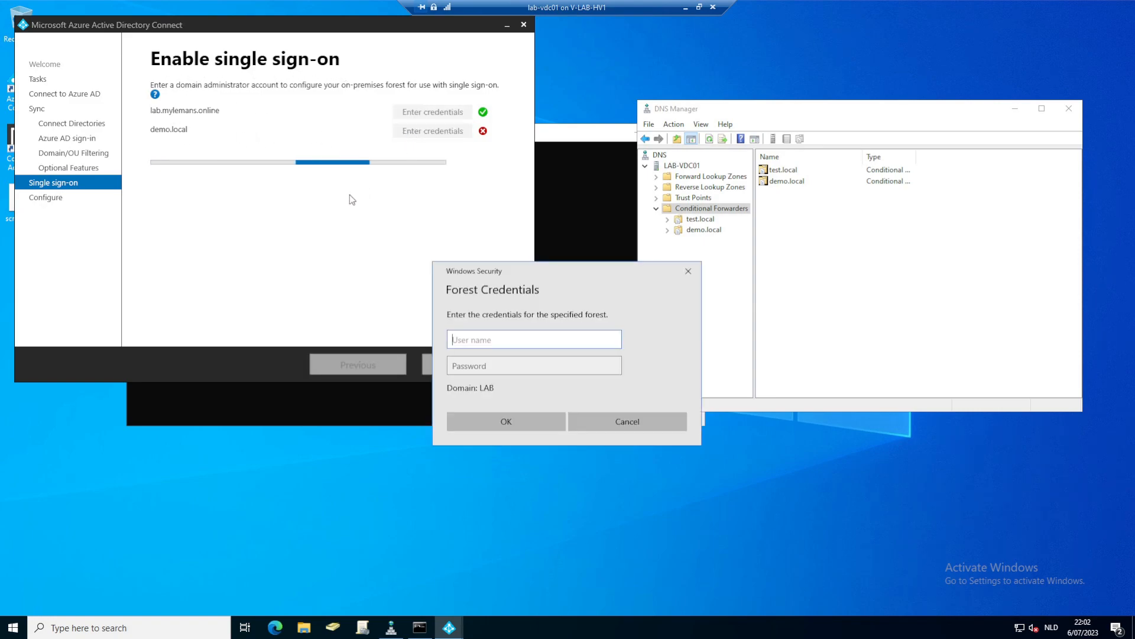
text(temp-admin)
key(Tab)
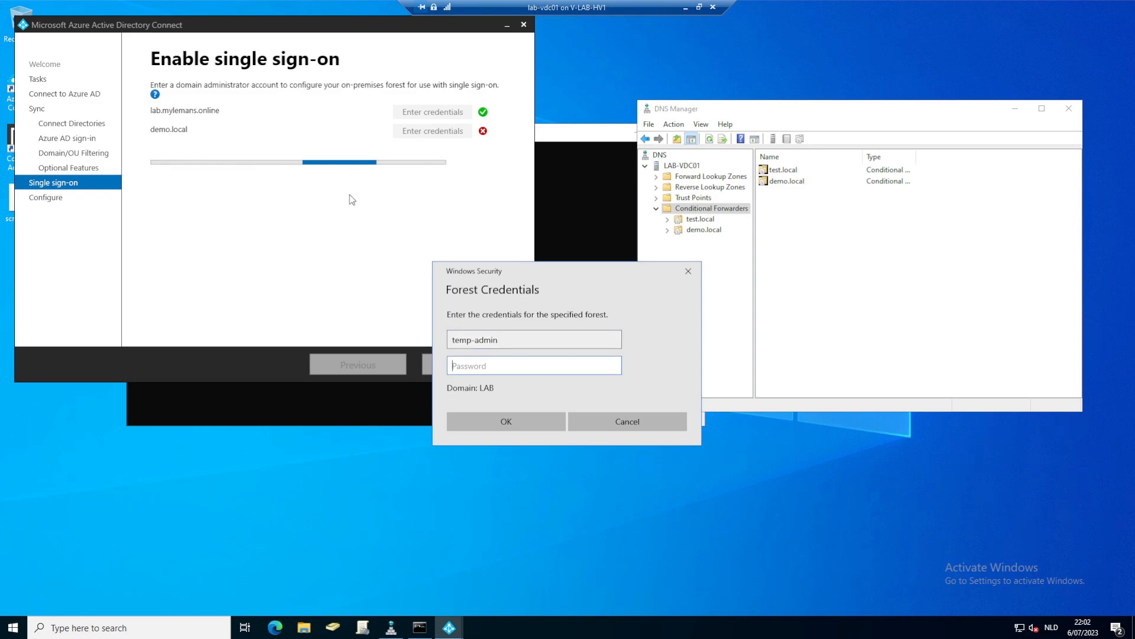
click(452, 339)
text(demo.local)
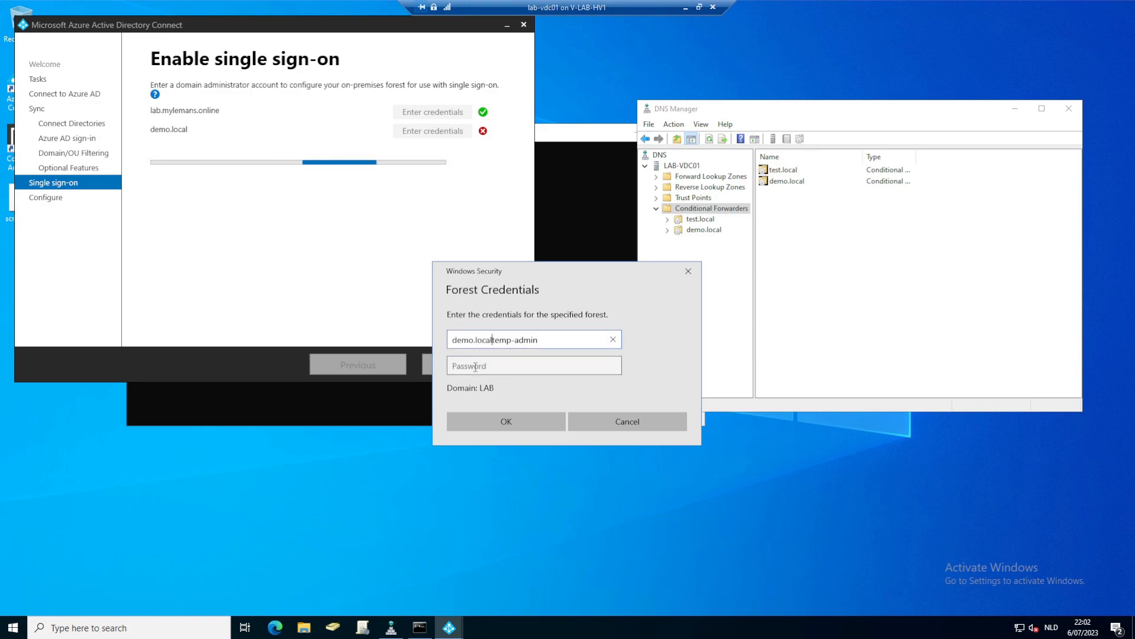
text(\)
click(476, 366)
text(••••••)
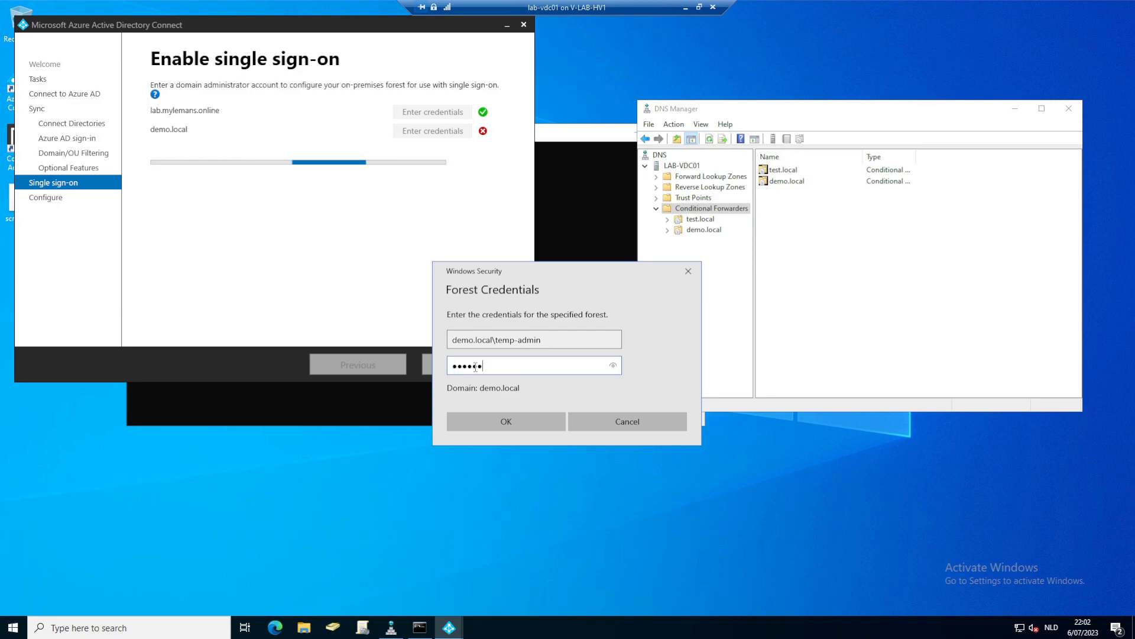
text(••••)
click(512, 422)
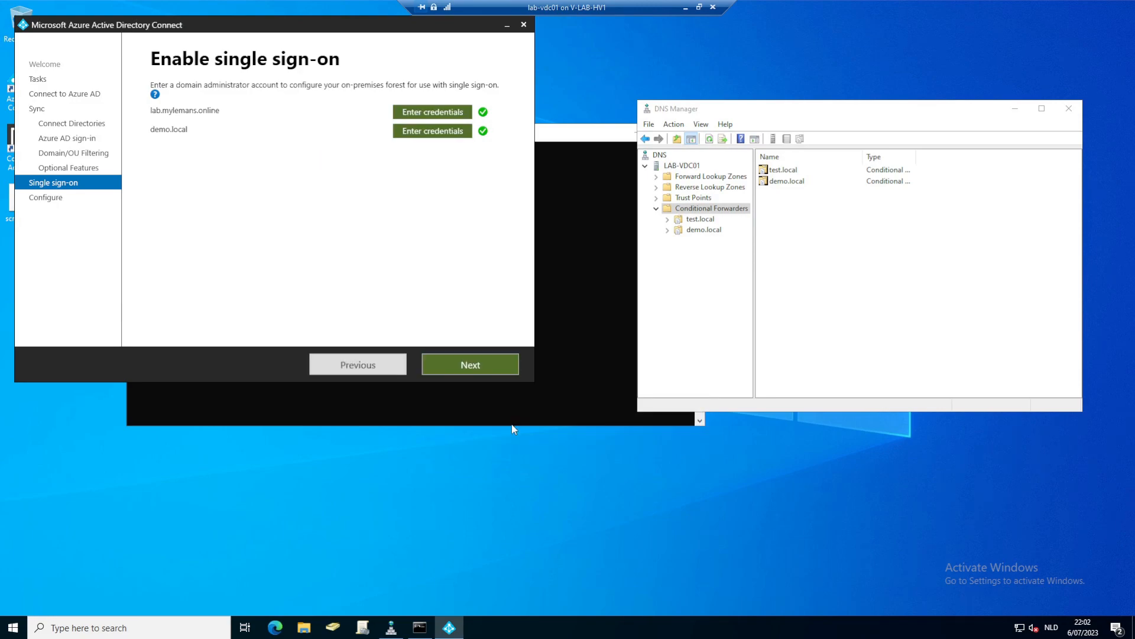
click(467, 369)
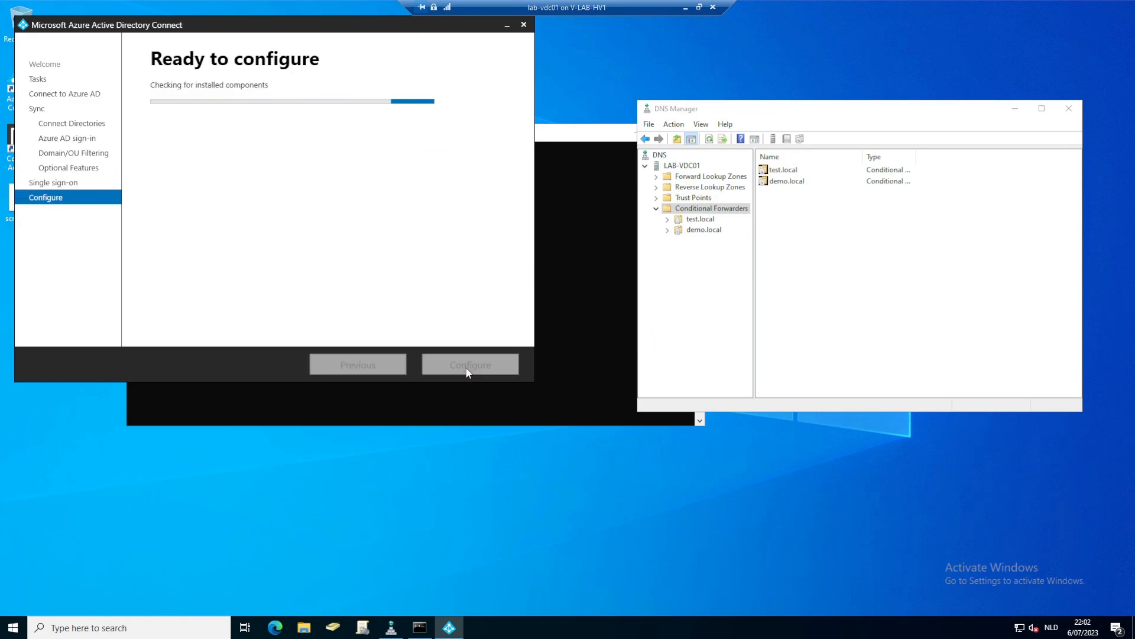
- Run Configure and exit the wizard once Configuration complete appears
click(484, 364)
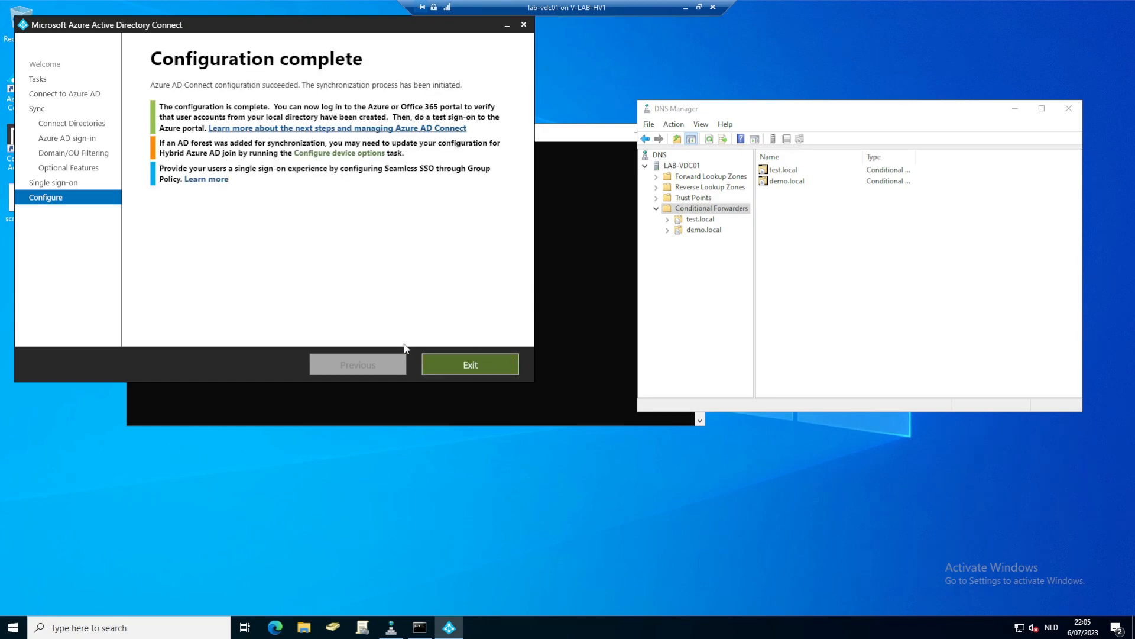
click(454, 370)
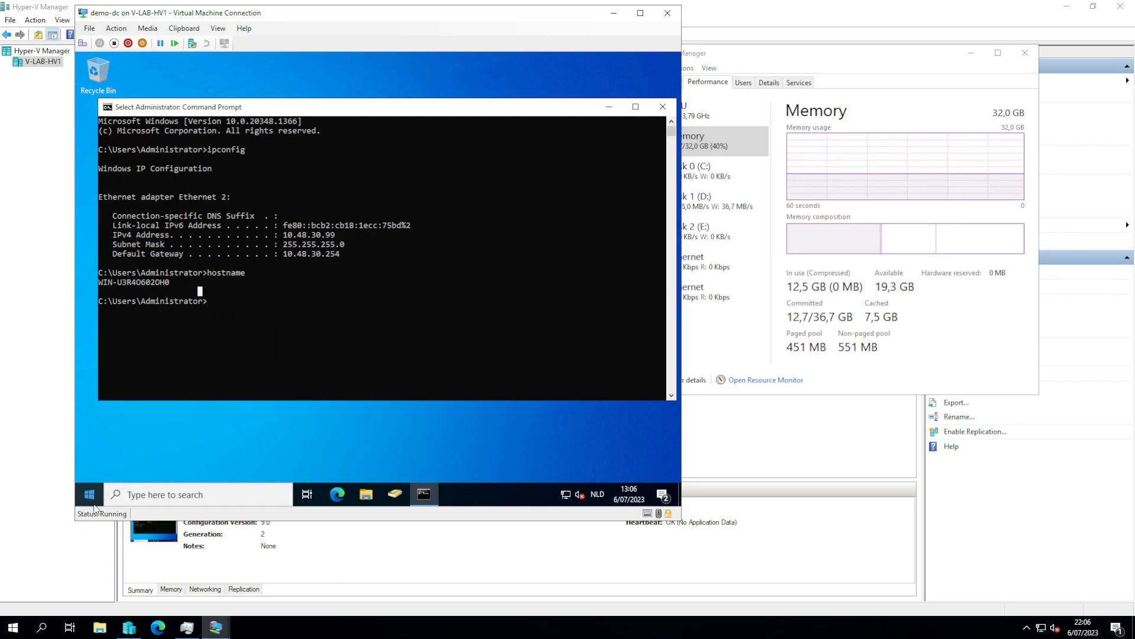
- Open Active Directory Domains and Trusts from Windows Administrative Tools
click(89, 494)
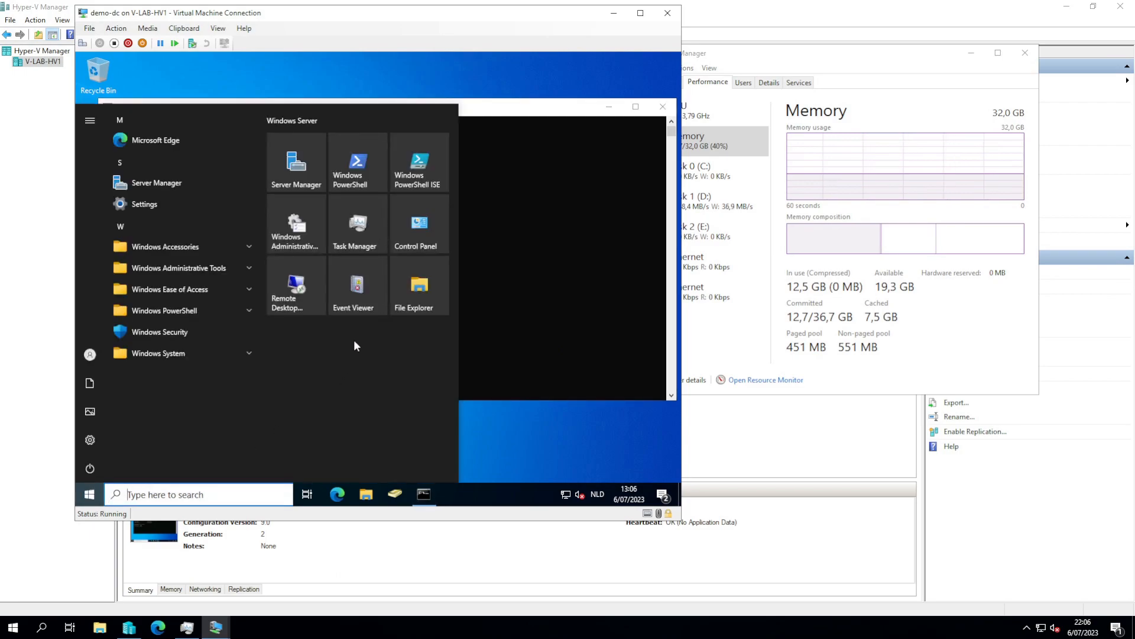
click(301, 229)
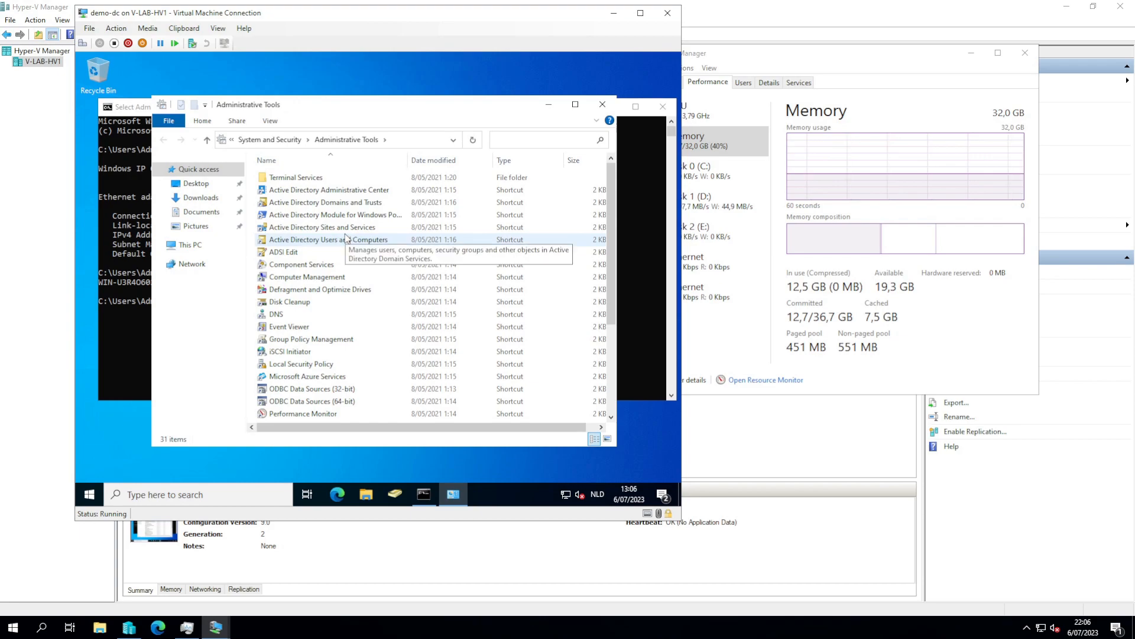
click(318, 203)
double_click(320, 207)
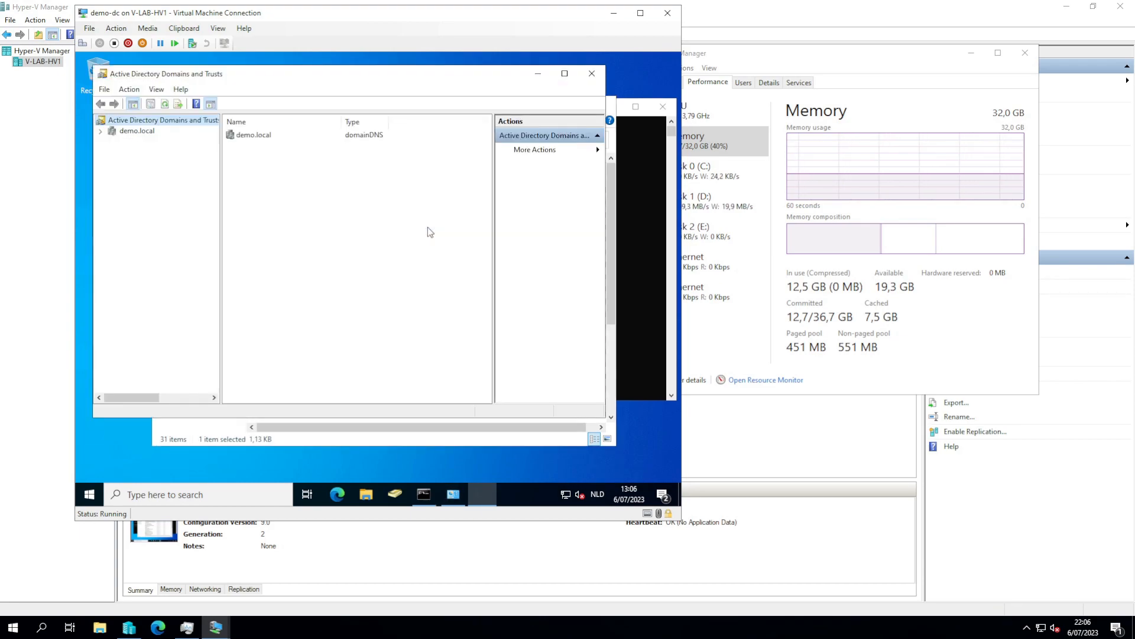
- Review the demo.local domain's Trusts and Managed By properties, then close them
click(123, 131)
right_click(123, 131)
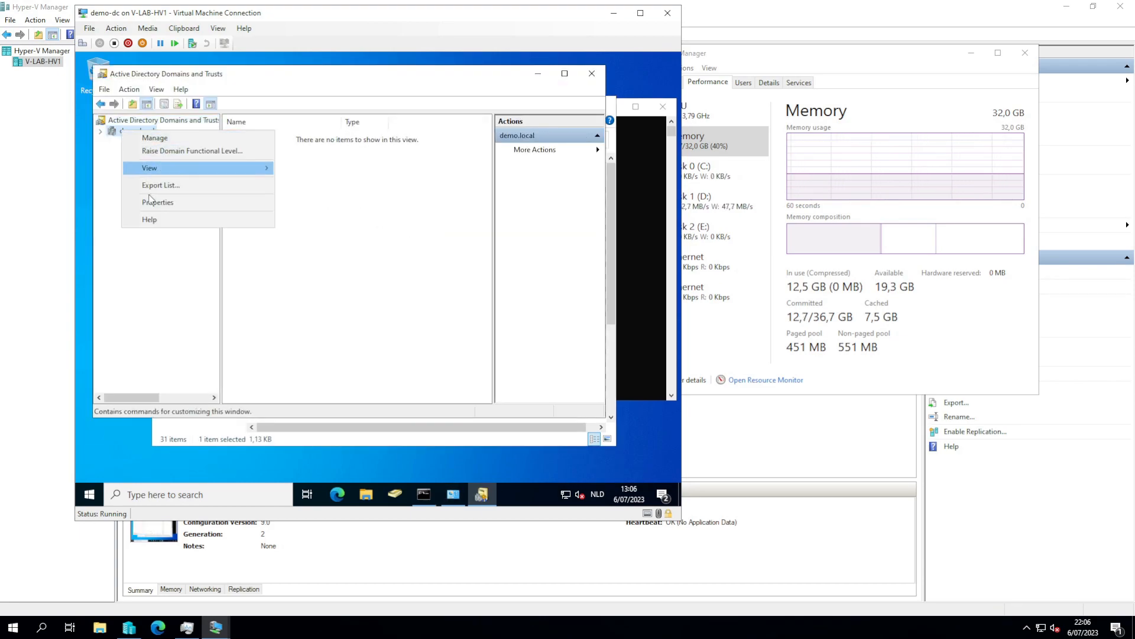
click(145, 204)
click(278, 136)
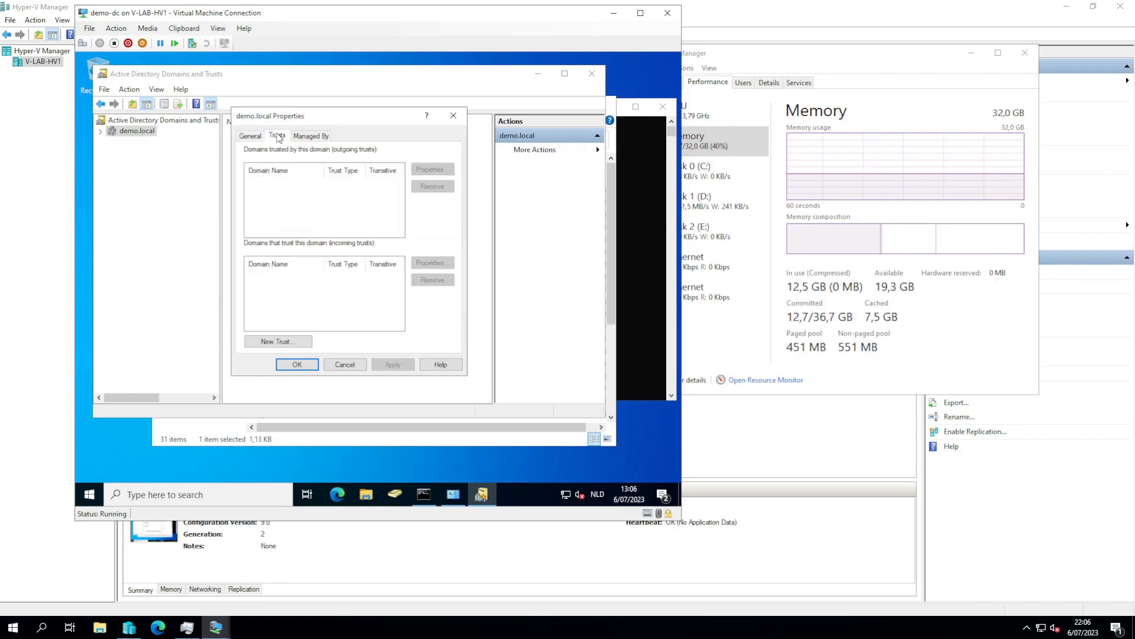
click(324, 138)
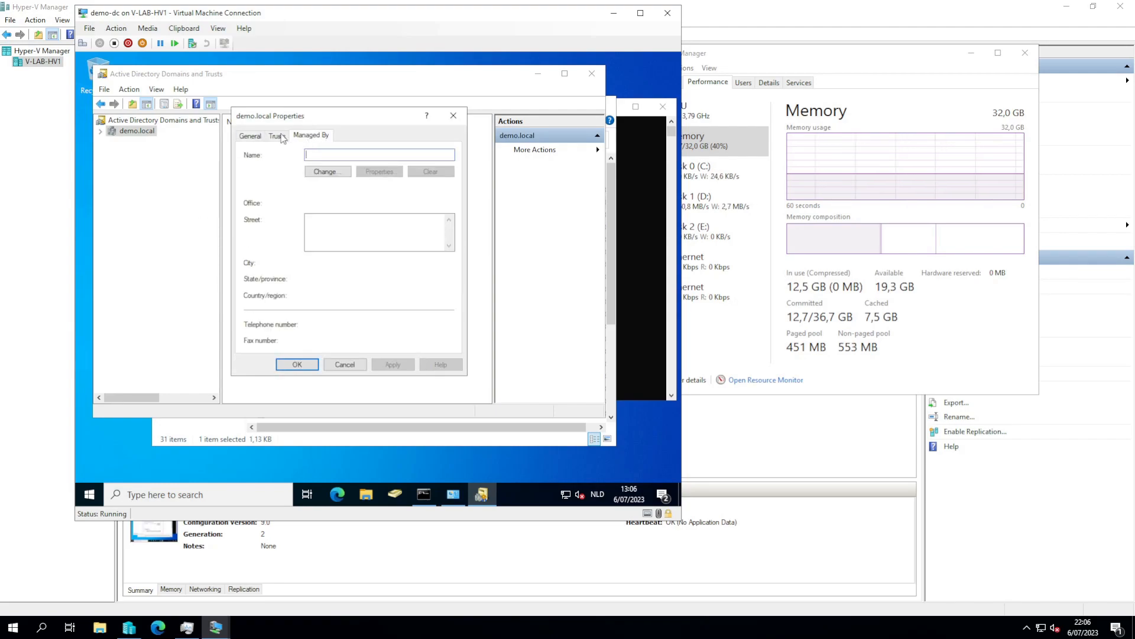
click(455, 116)
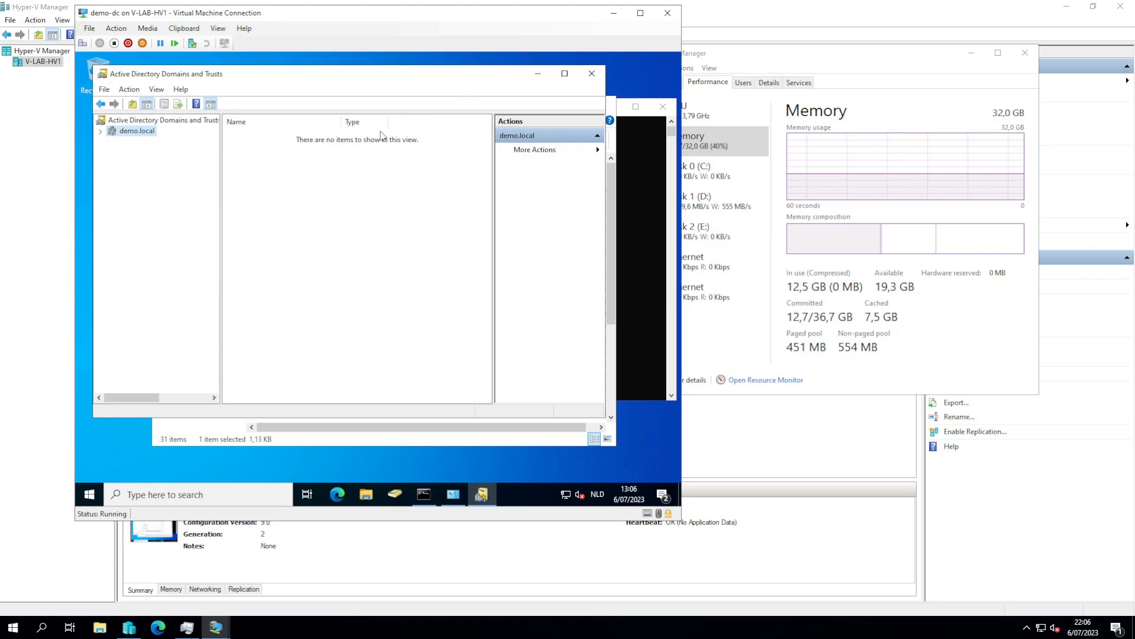
- Add lab.mylemans.online as an alternative UPN suffix in the root node's properties
click(150, 123)
right_click(150, 125)
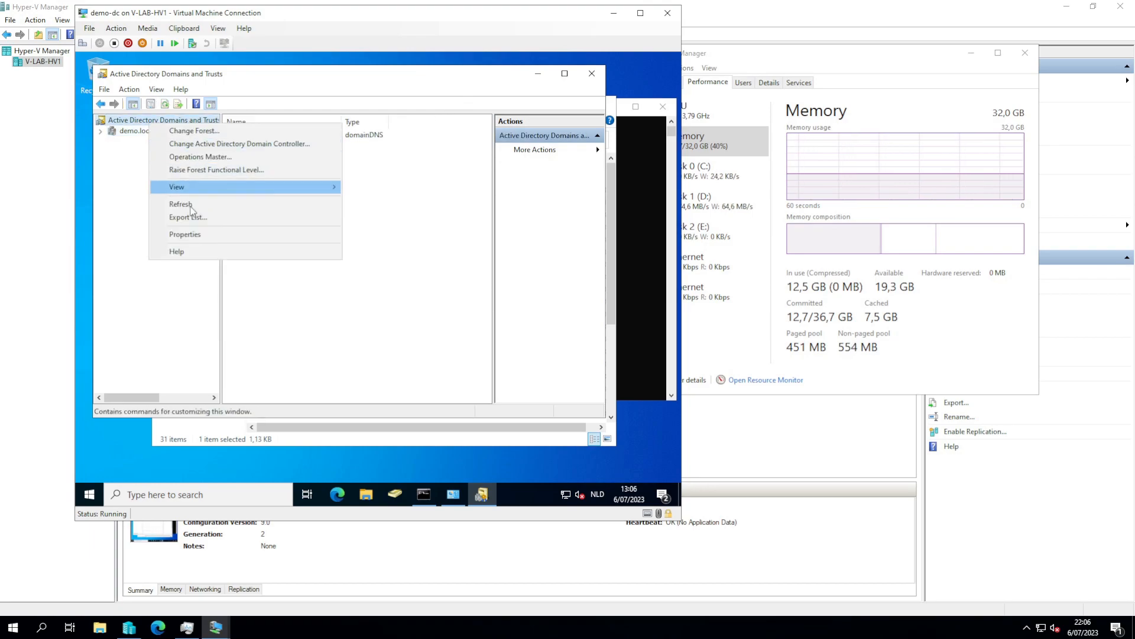
click(191, 233)
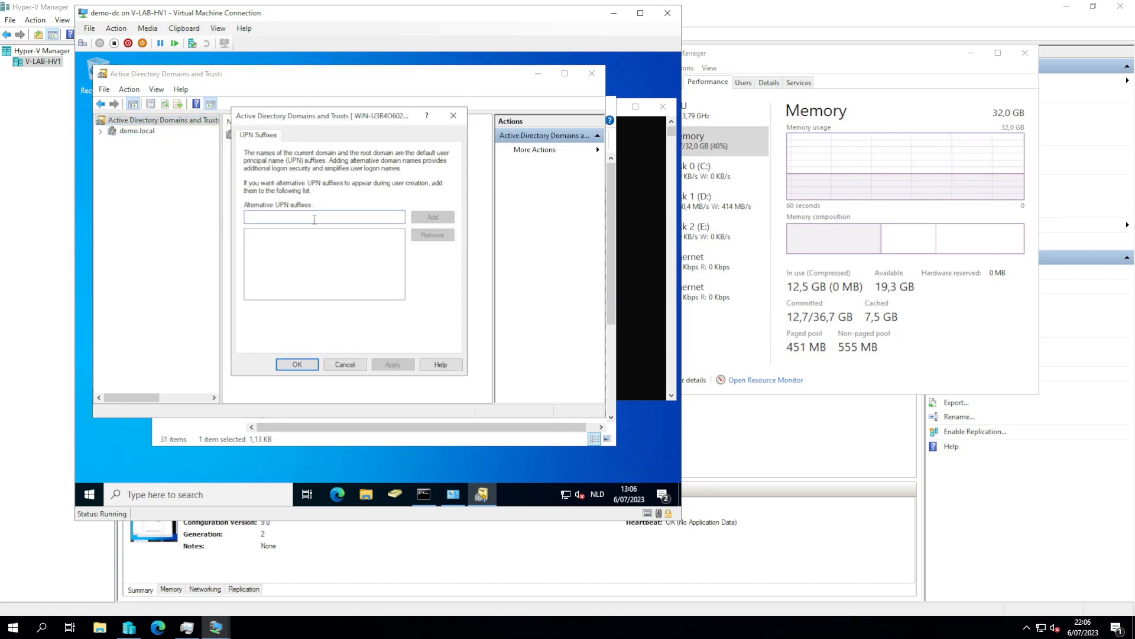
text(lb)
text(a)
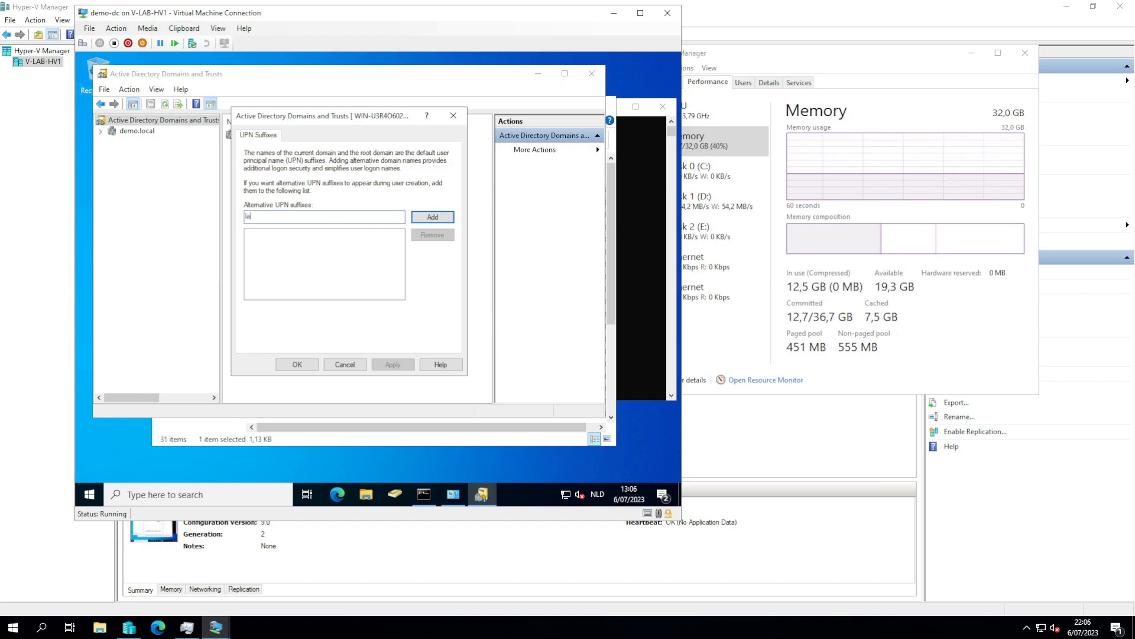
text( mylemans.onl)
click(434, 218)
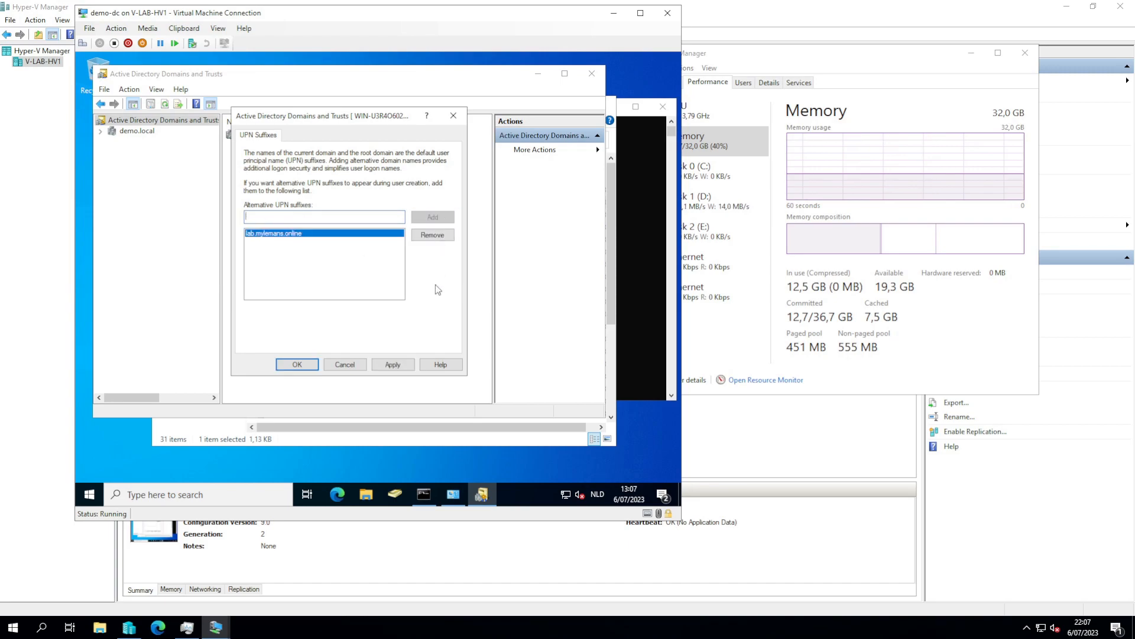
click(297, 364)
- Close Domains and Trusts and start a new user in ADSync's Users OU
click(593, 73)
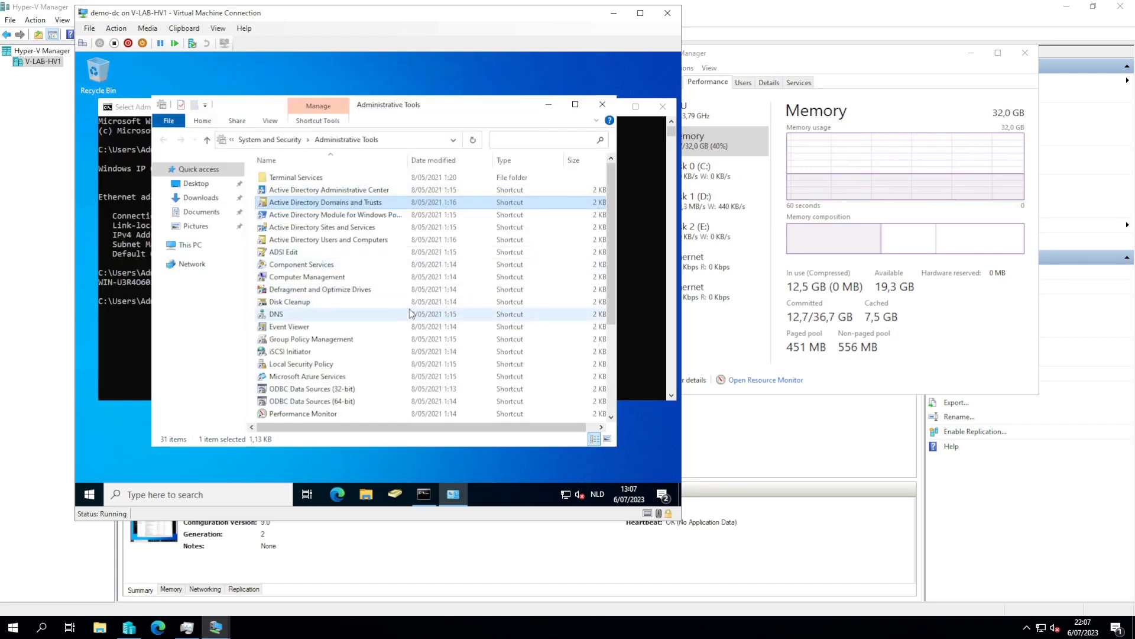
click(390, 499)
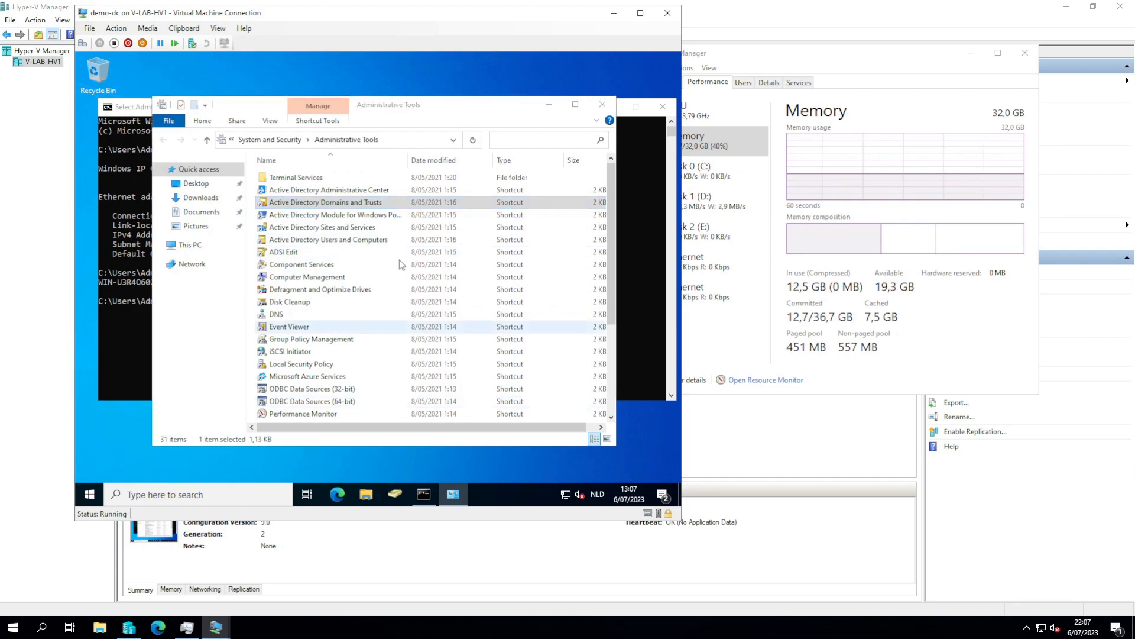
click(539, 117)
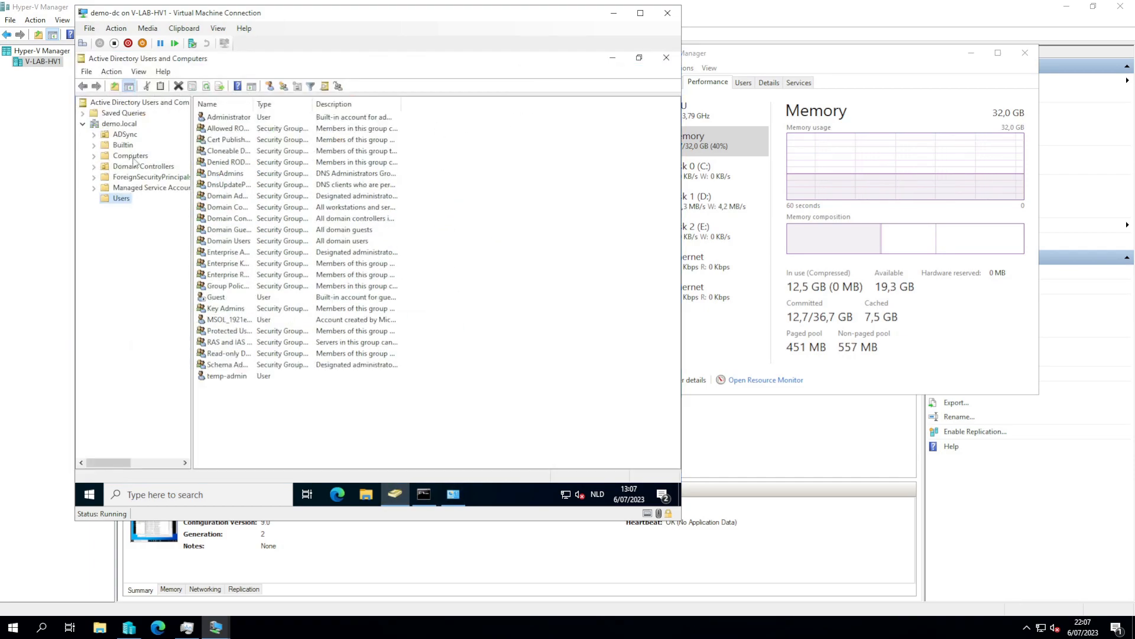
click(94, 134)
click(121, 158)
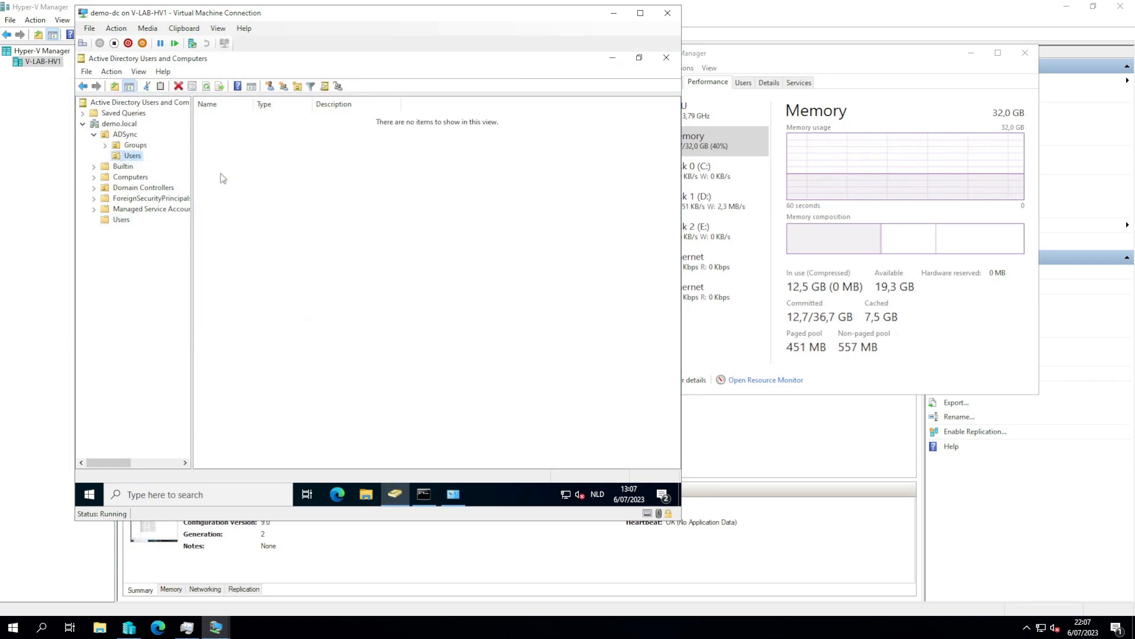
right_click(271, 186)
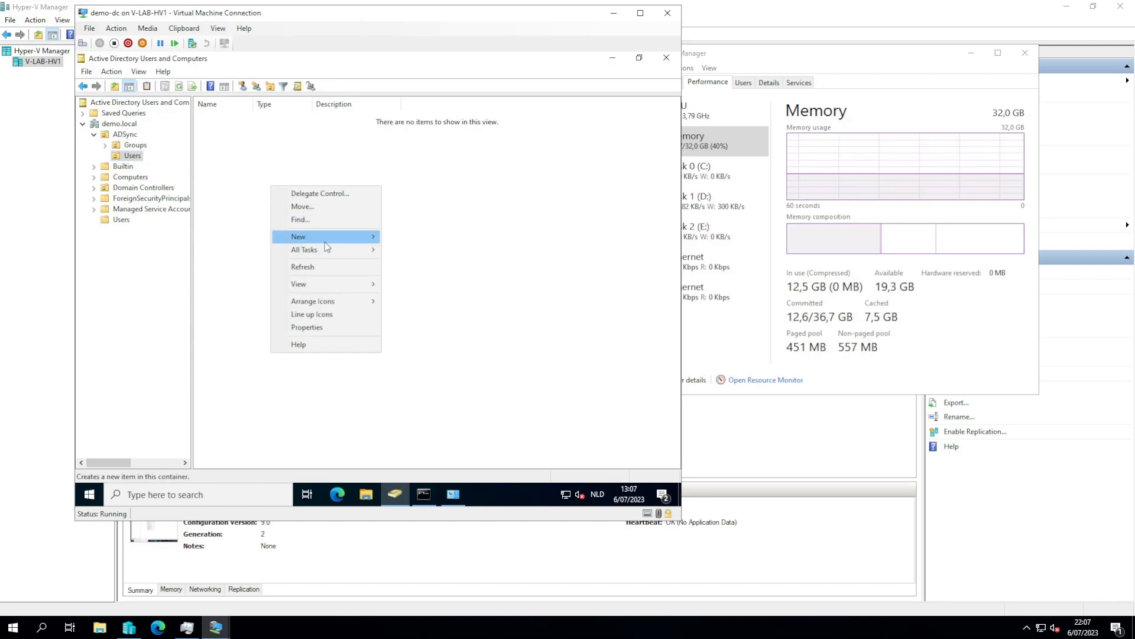
mouse_move(326, 237)
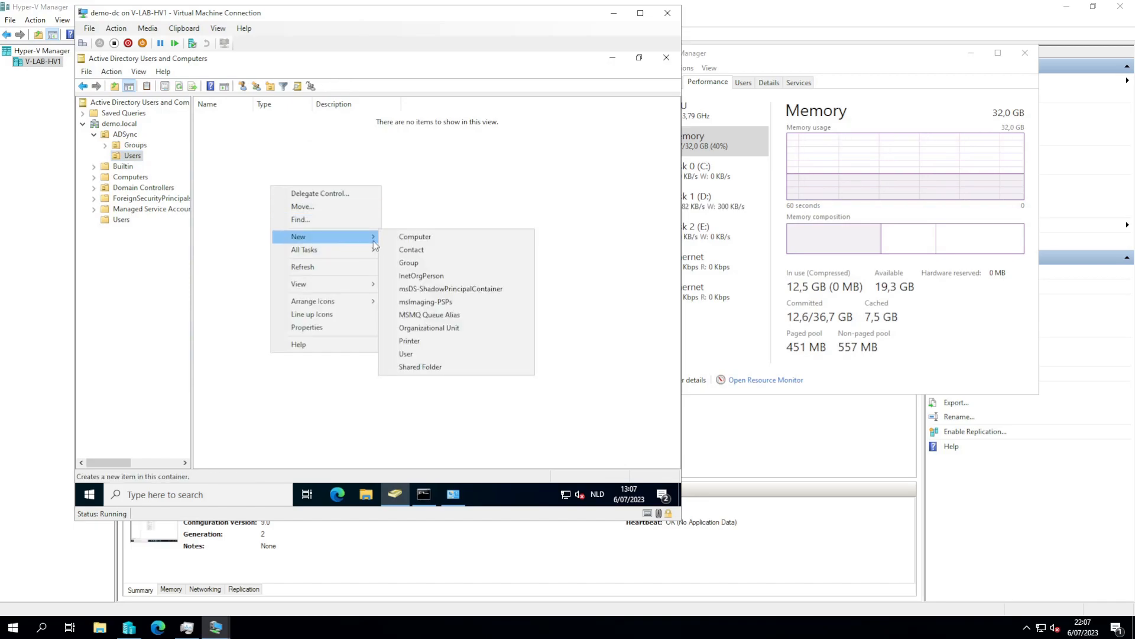
click(416, 354)
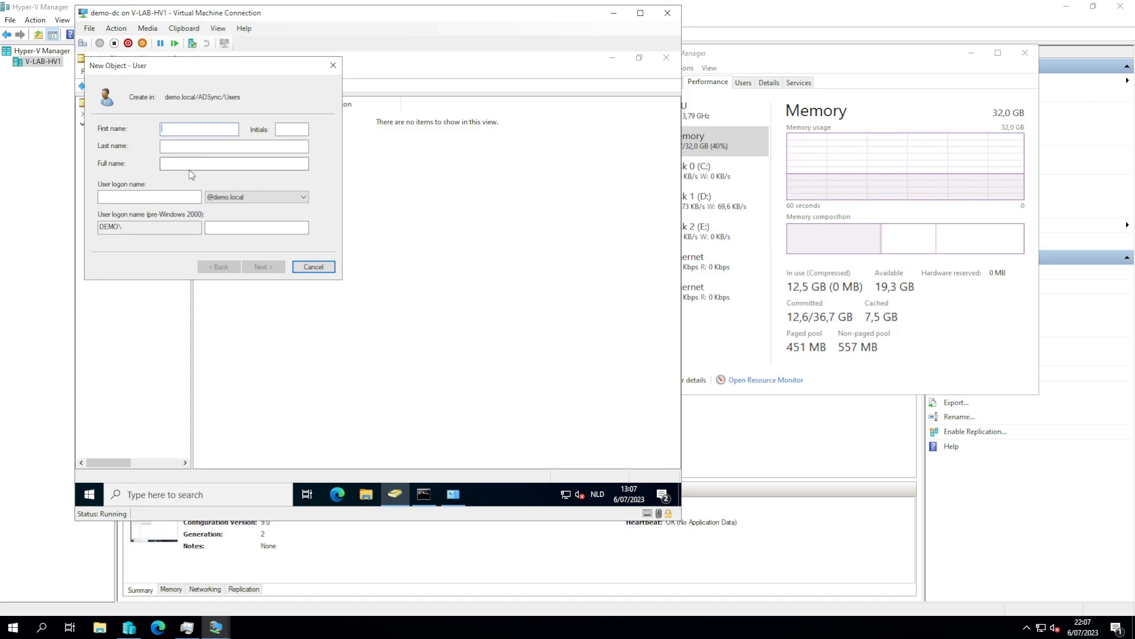
text(test user)
key(Tab)
text(te)
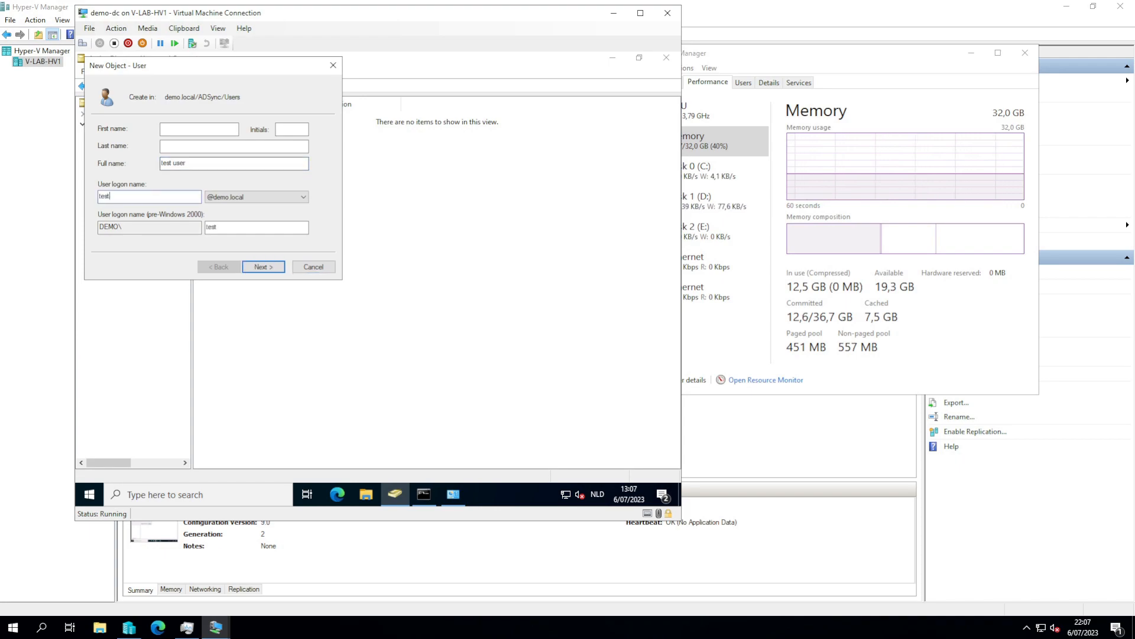
text(st user.)
key(BackSpace)
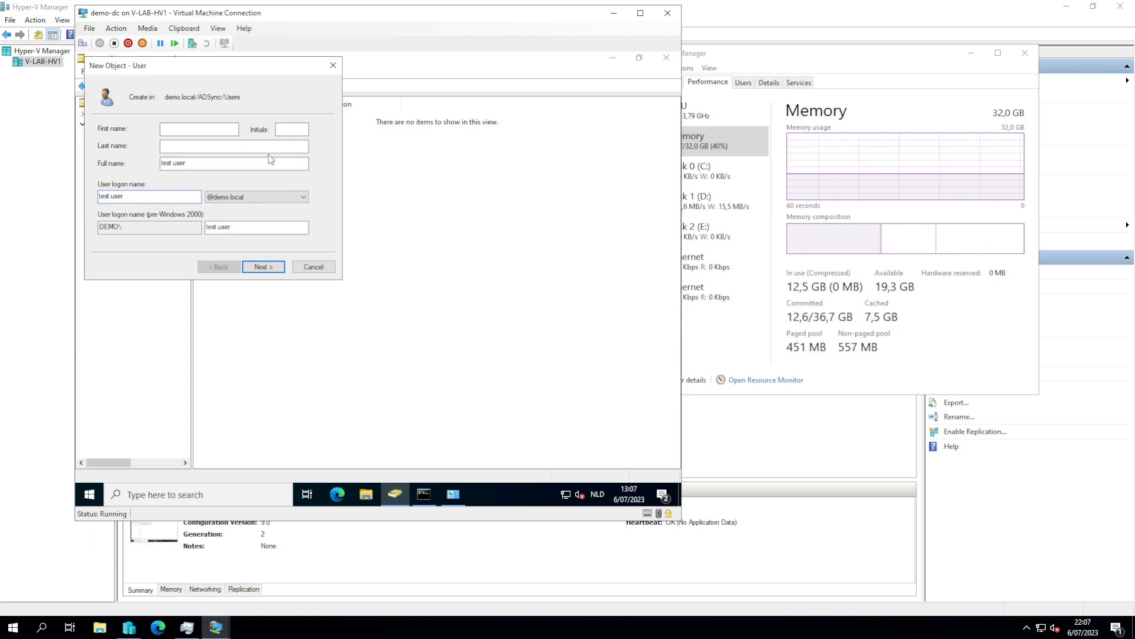
click(249, 197)
click(243, 208)
click(135, 199)
text(.otherdomain)
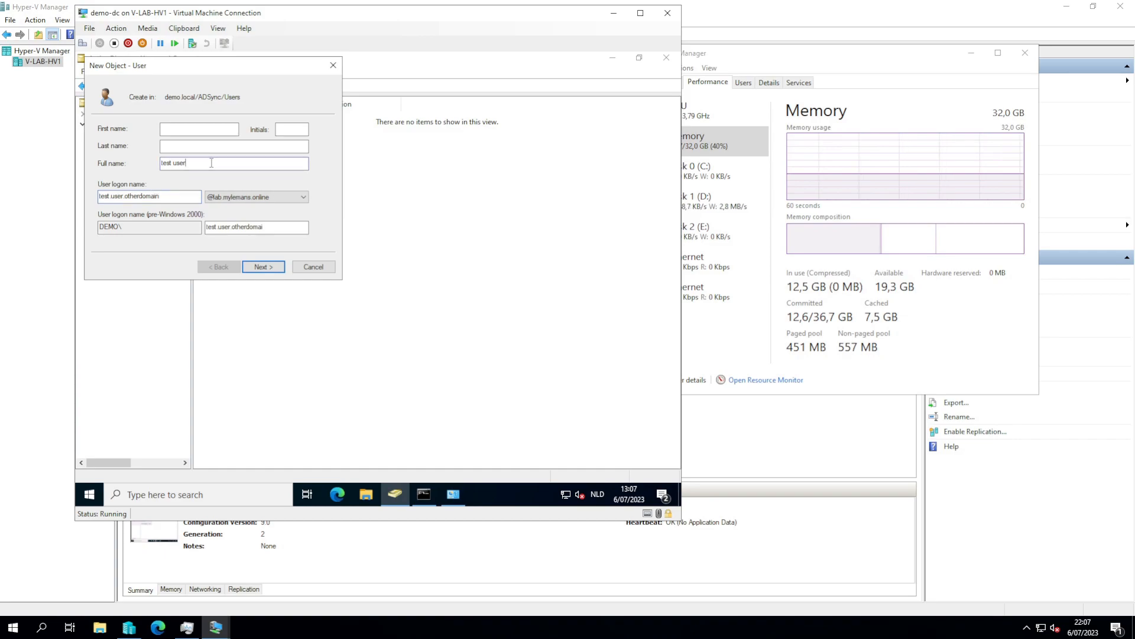
text( other domain)
- Set the user's password to never expire, without forced change at next logon, and finish
click(275, 266)
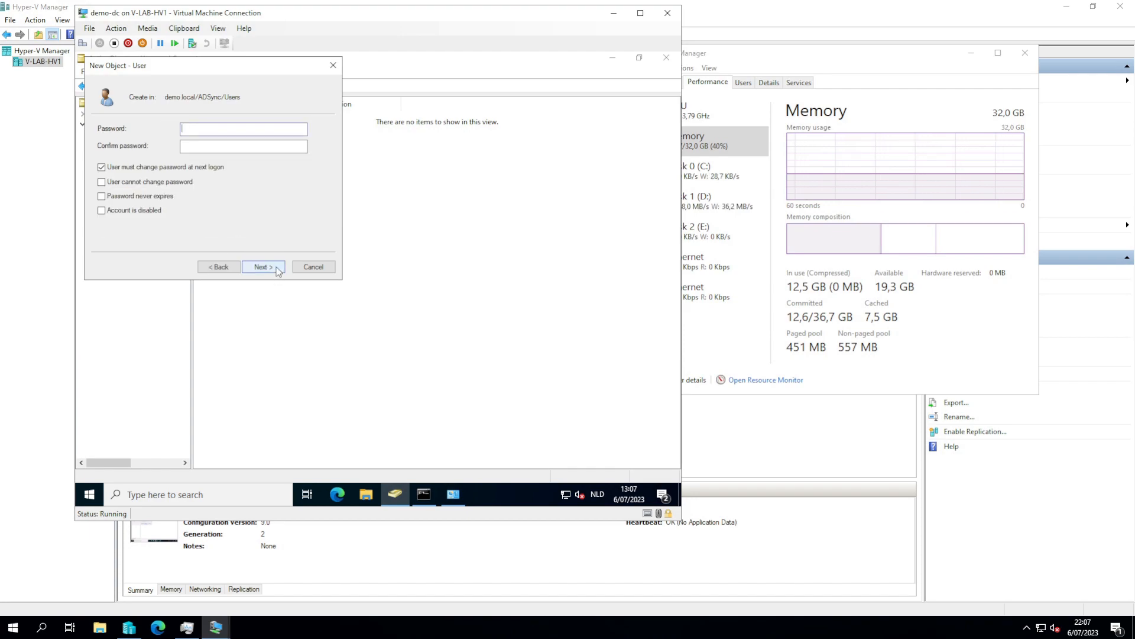
text(••••)
key(Tab)
text(•••••)
key(BackSpace)
key(BackSpace)
key(BackSpace)
key(BackSpace)
text(••••••••)
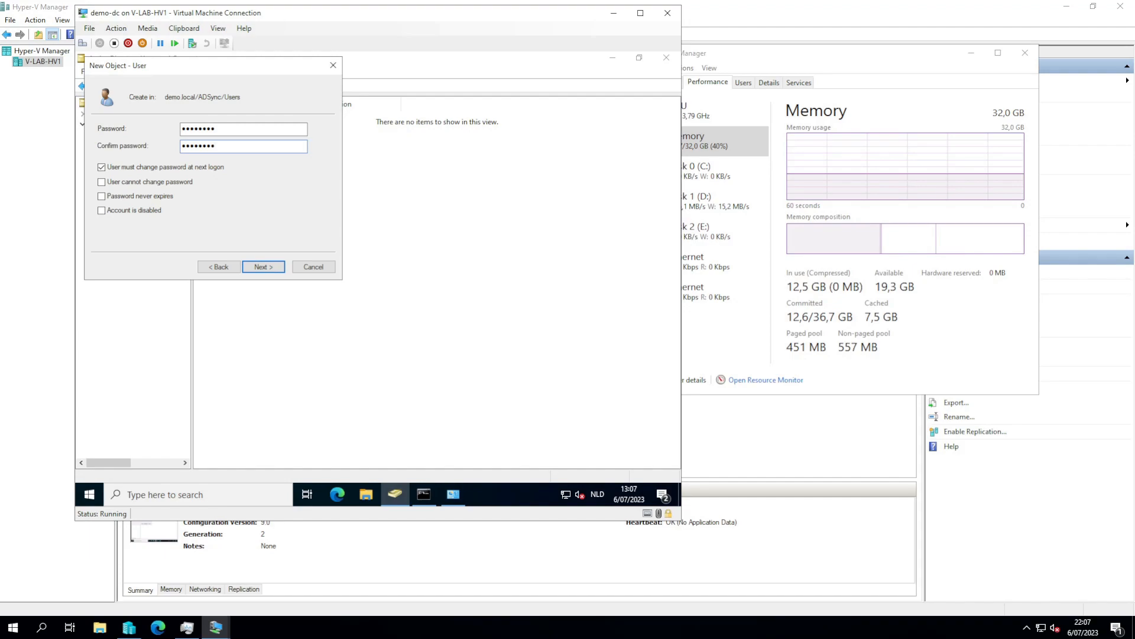
click(168, 167)
click(149, 196)
click(261, 267)
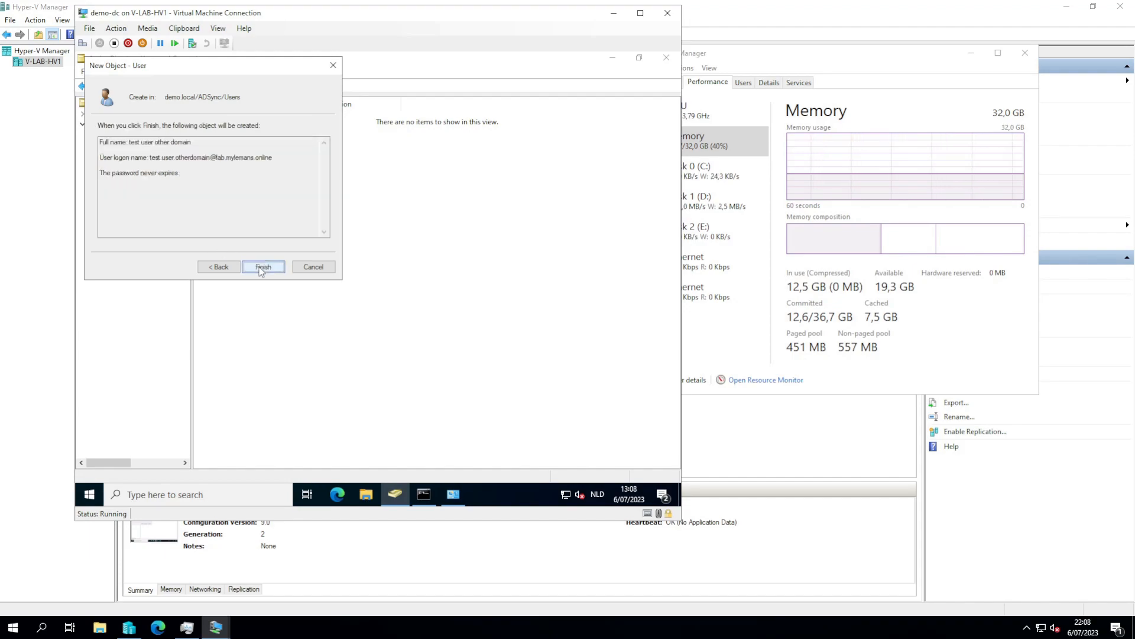
click(262, 267)
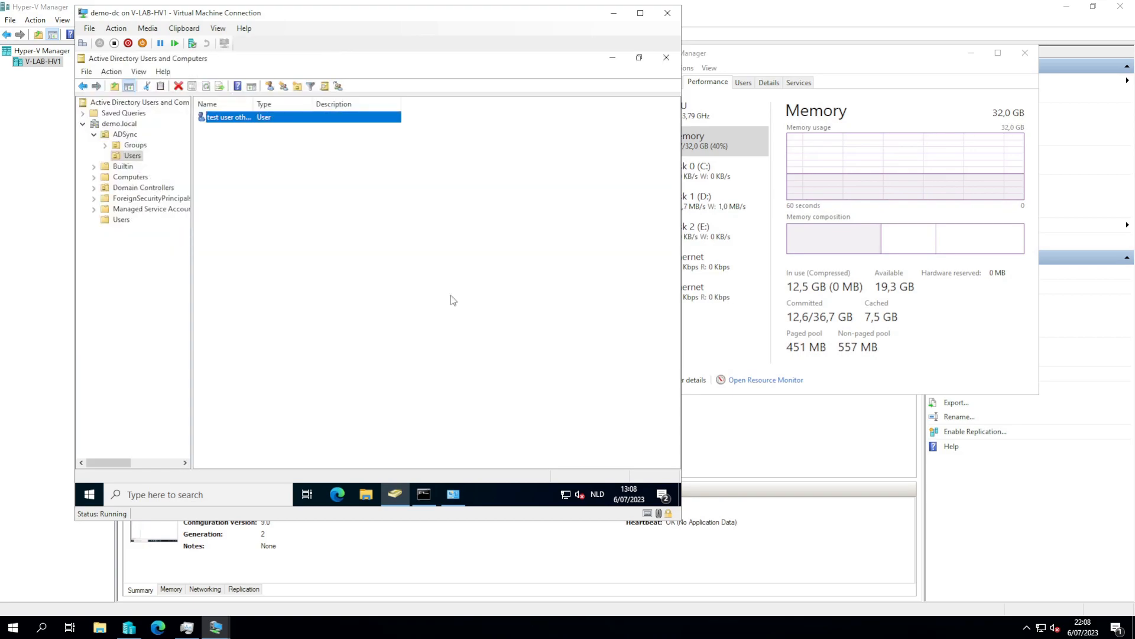
- Look at ADSync's Groups OU, then return to the Users OU
click(367, 268)
click(125, 147)
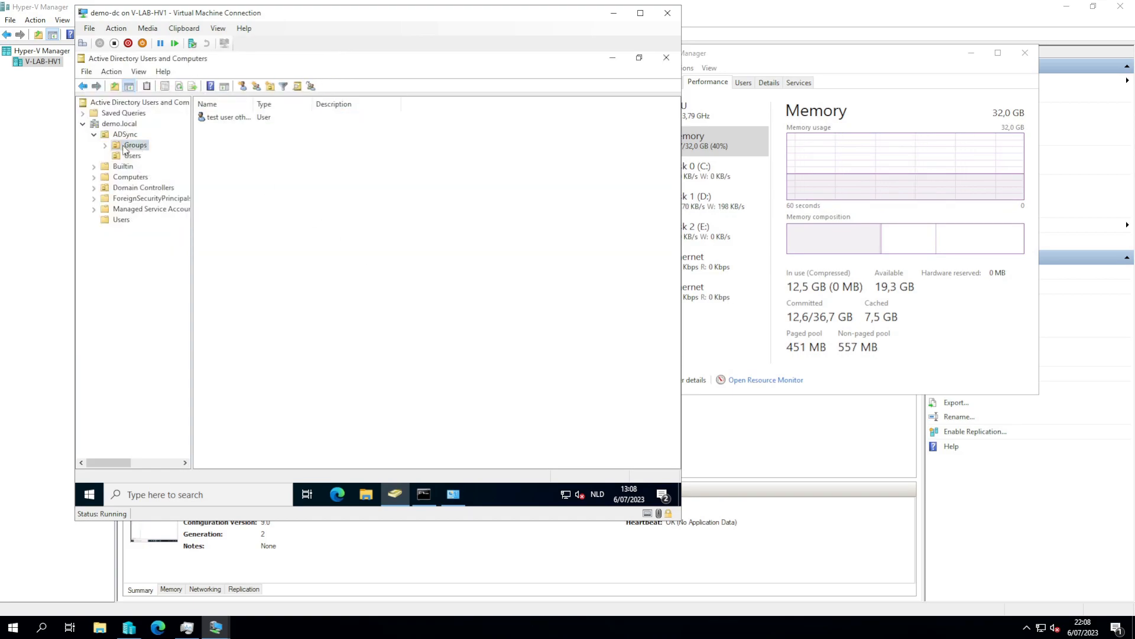
right_click(274, 178)
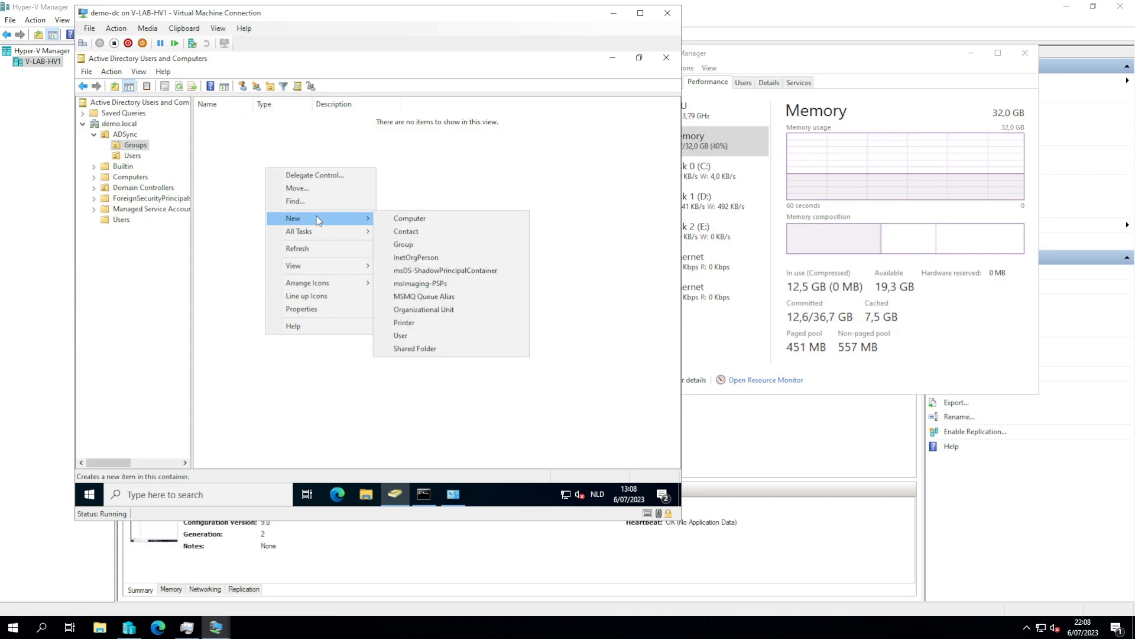
click(526, 182)
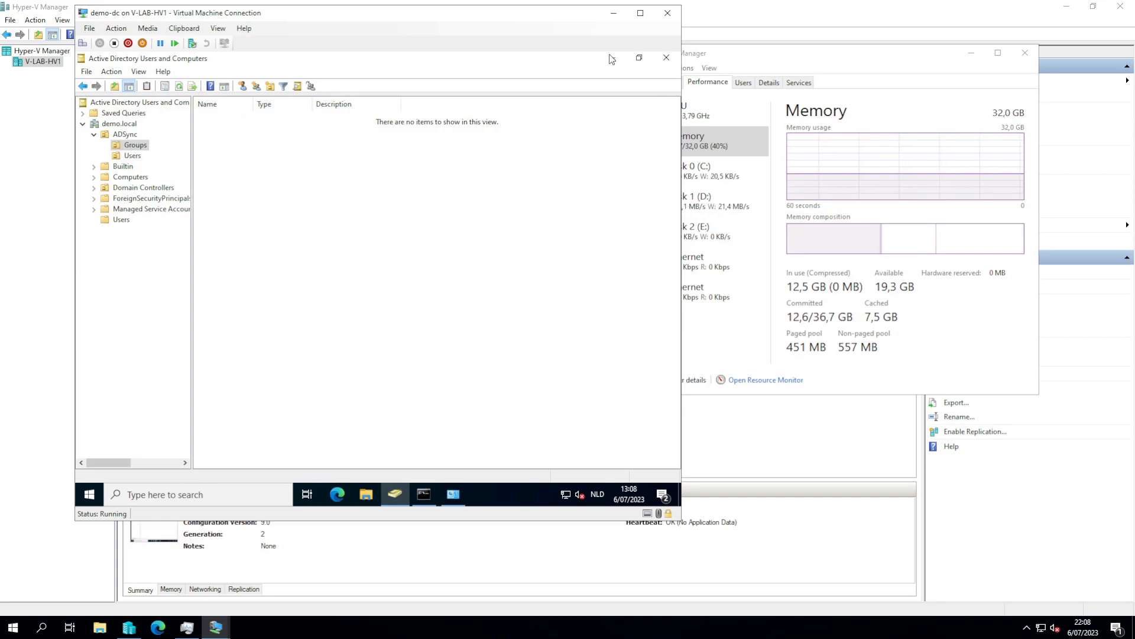
click(132, 155)
- Set the test user's e-mail to its logon name at lab.mylemans.online and close properties
double_click(228, 117)
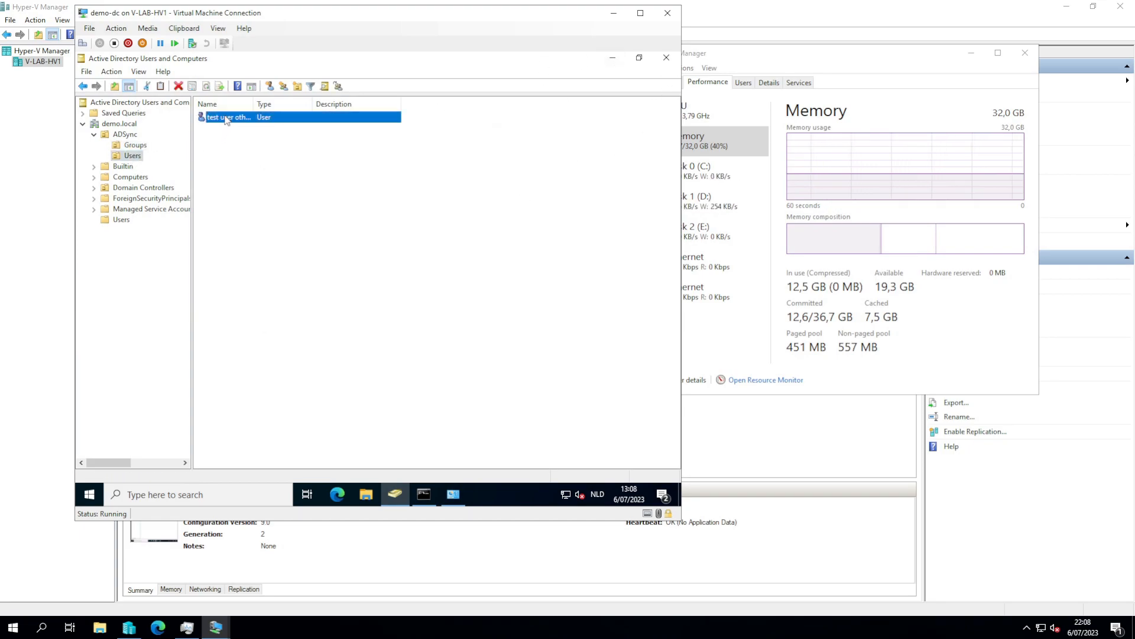
click(342, 327)
click(345, 159)
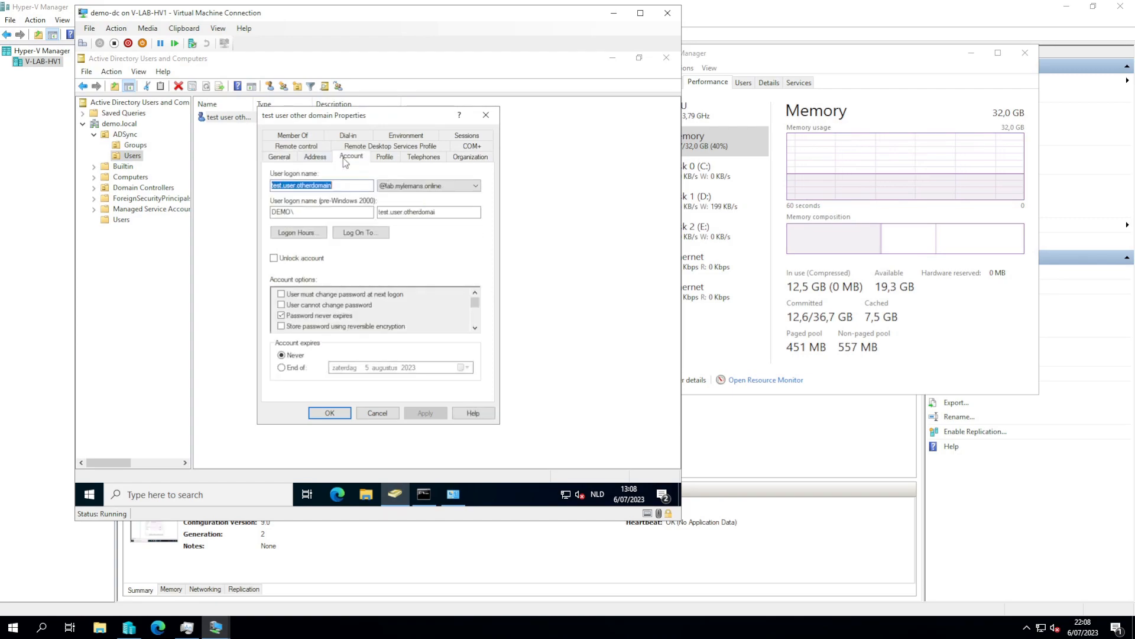
right_click(295, 188)
click(324, 234)
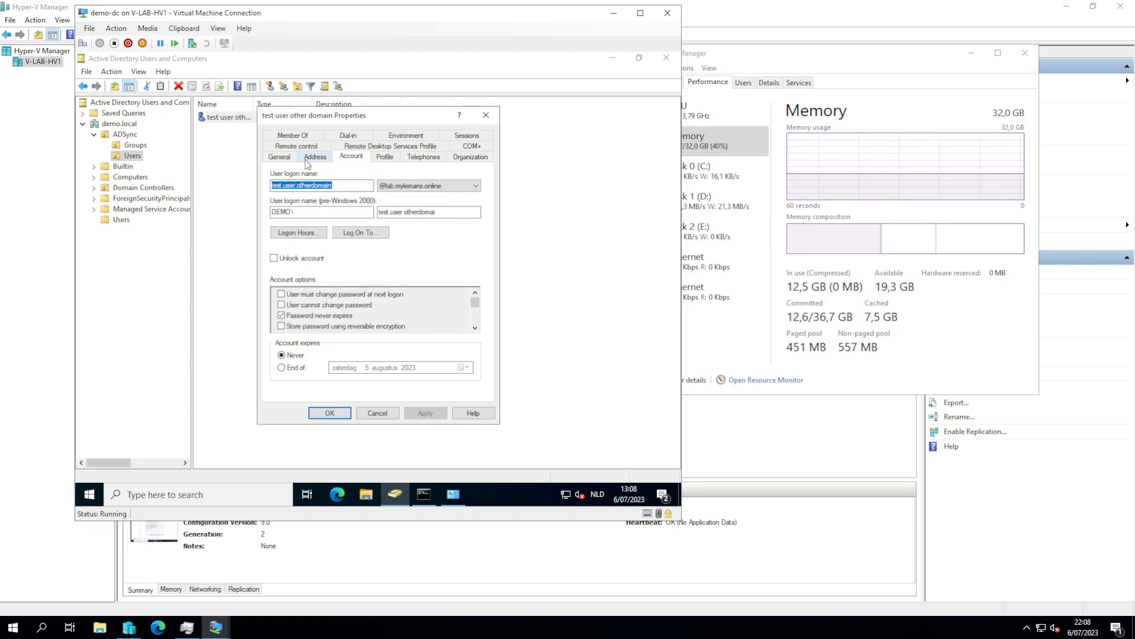
click(284, 159)
click(346, 327)
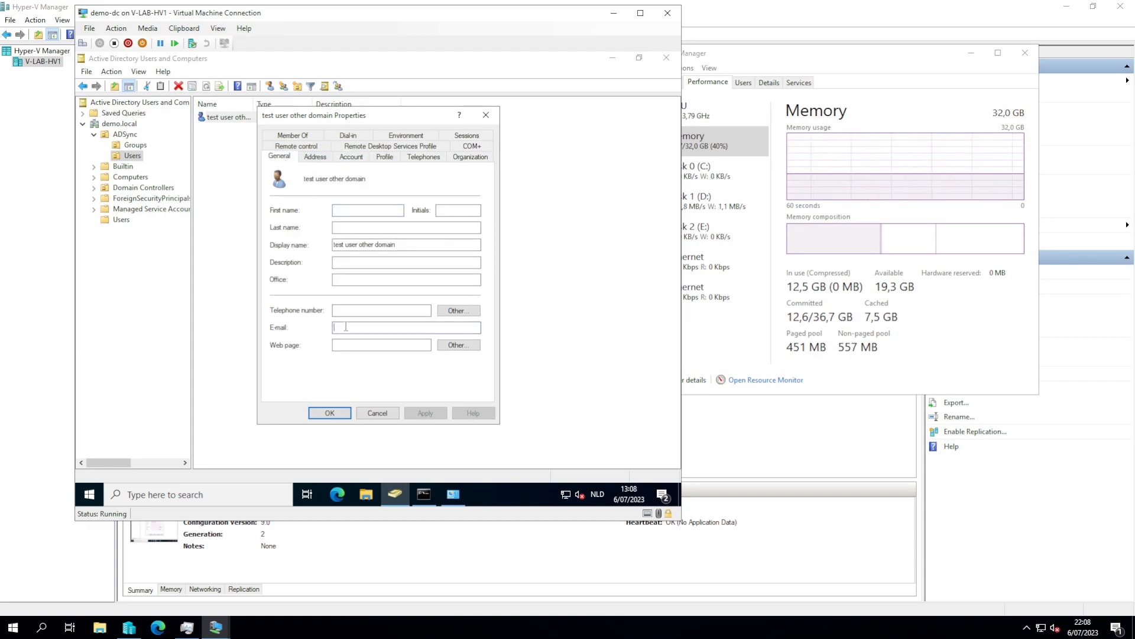
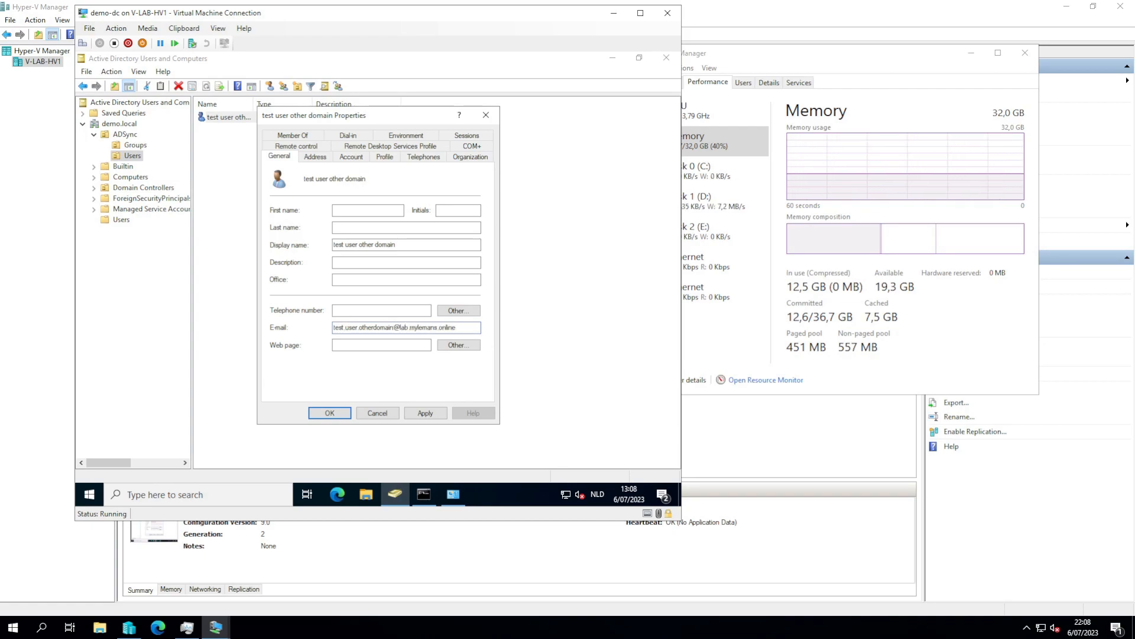
key(ctrl+a)
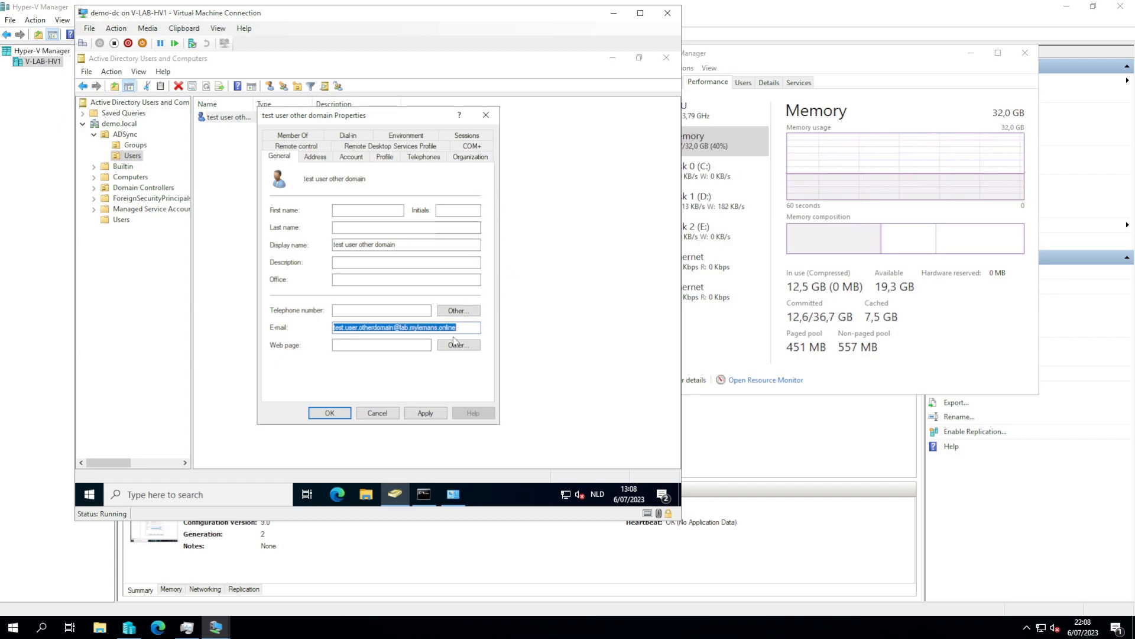
click(425, 413)
click(329, 413)
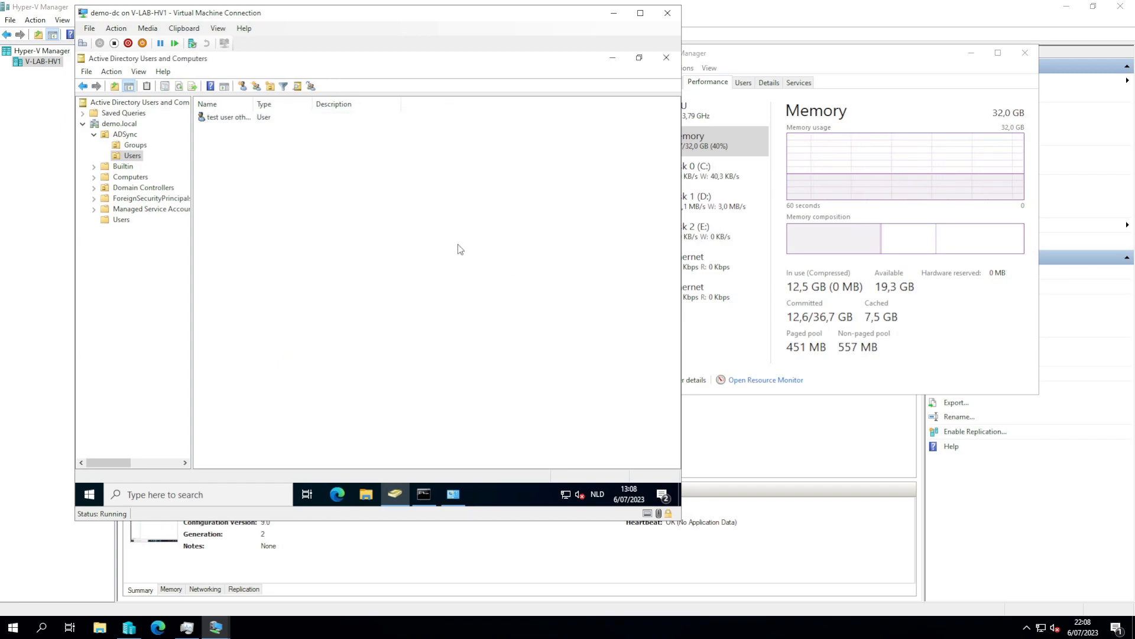
- Close the Users and Computers, Administrative Tools and Command Prompt windows
click(666, 59)
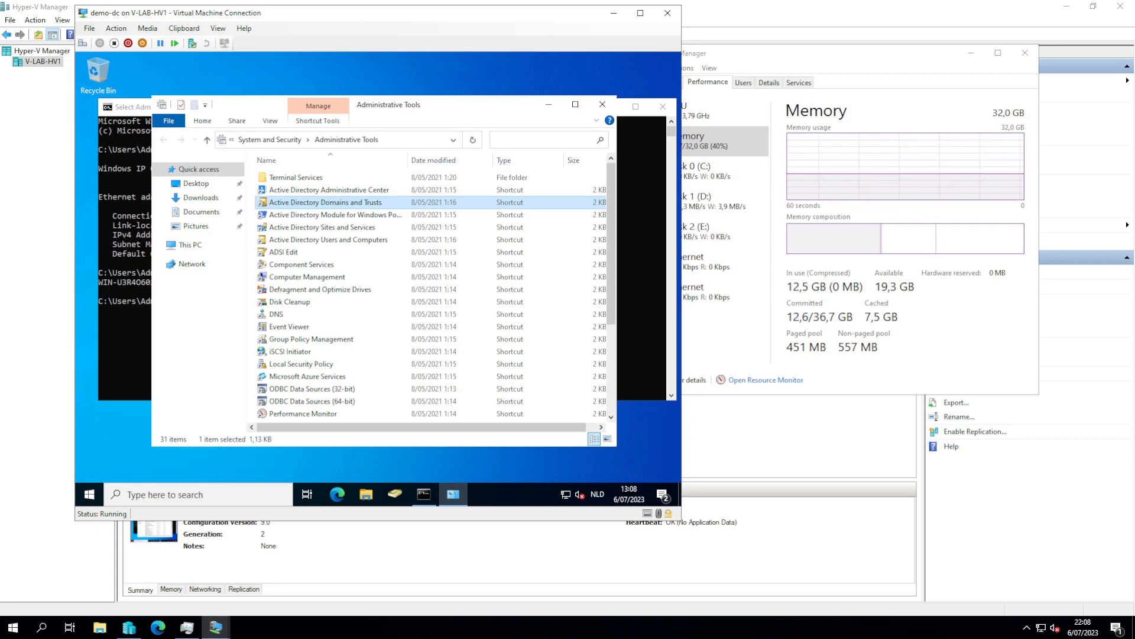
click(603, 106)
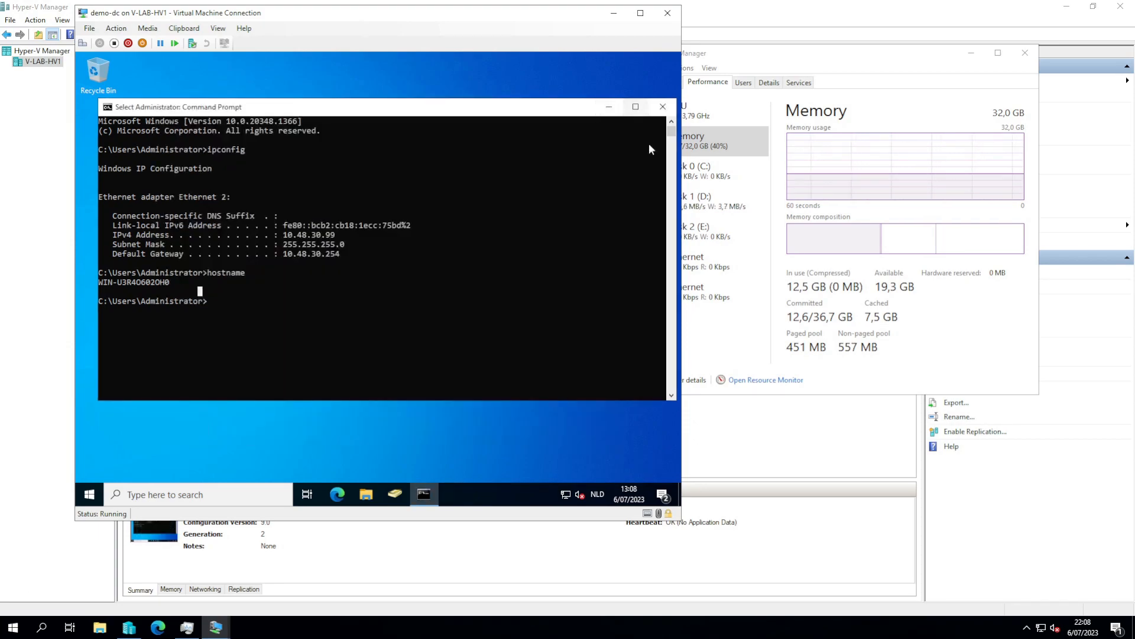
click(662, 107)
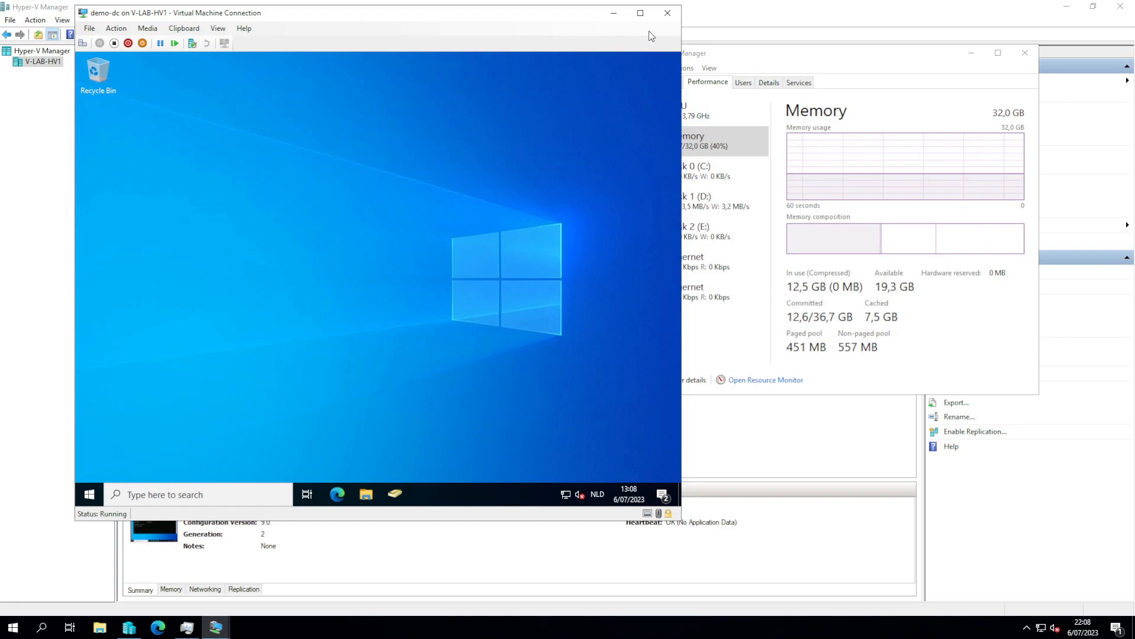
- Disable the temp-admin account in the domain's Users container and minimize the demo-dc console
click(393, 498)
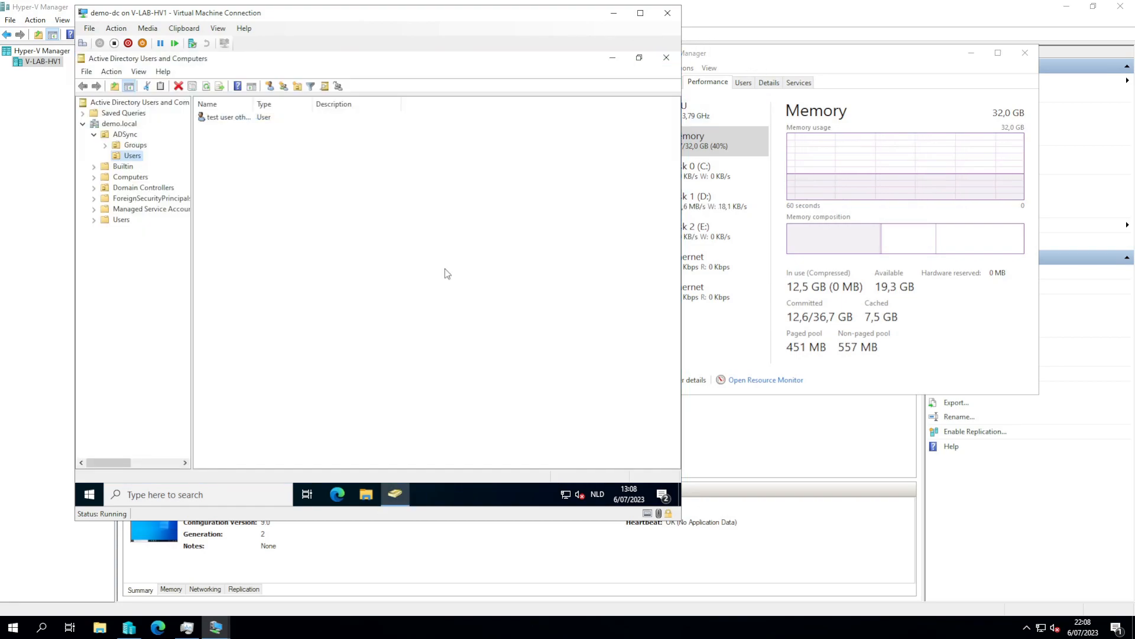
click(102, 221)
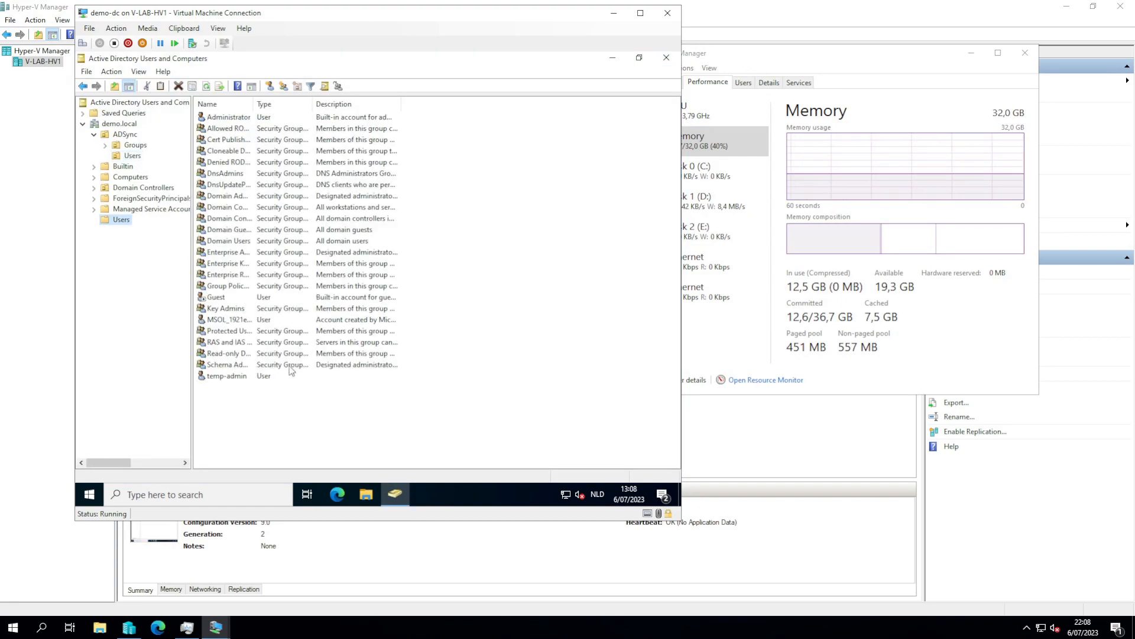
click(212, 377)
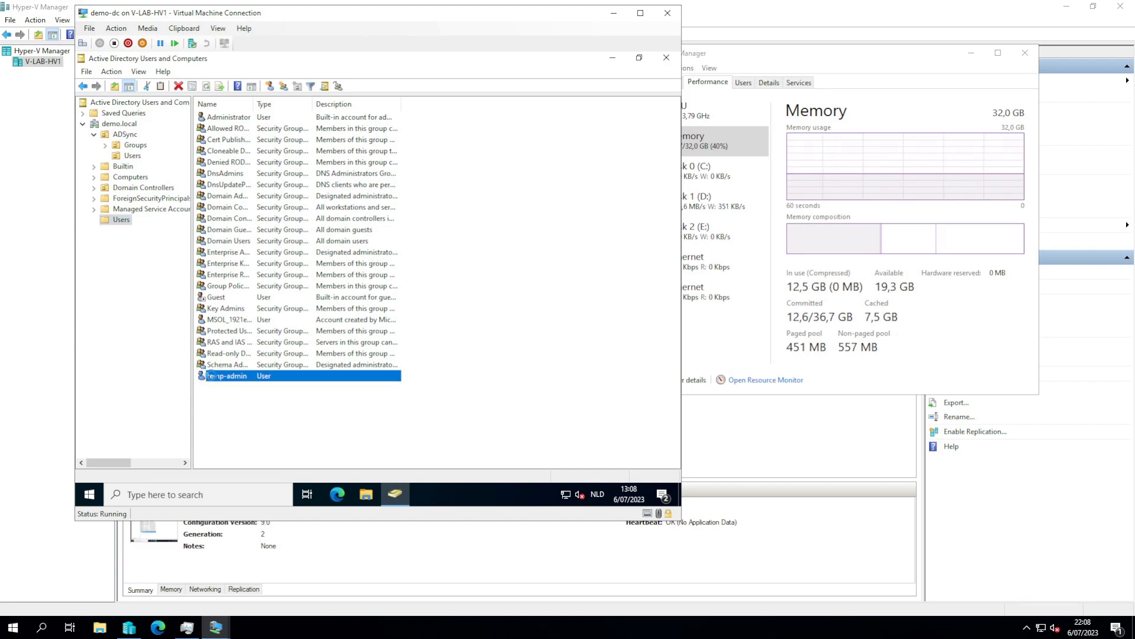
right_click(212, 378)
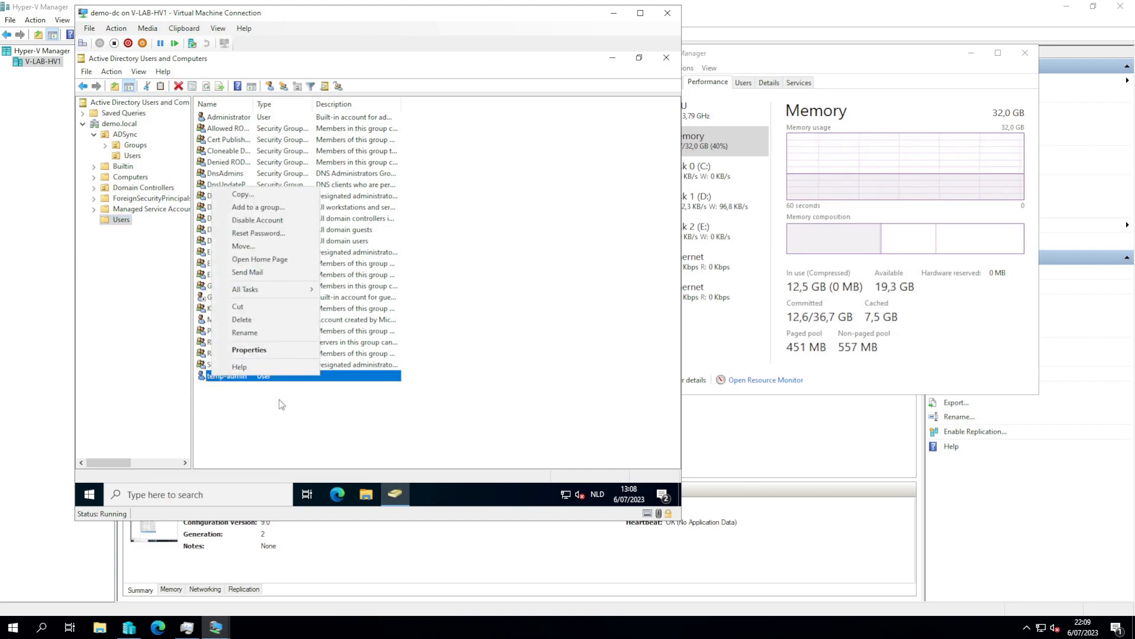
click(259, 220)
click(435, 316)
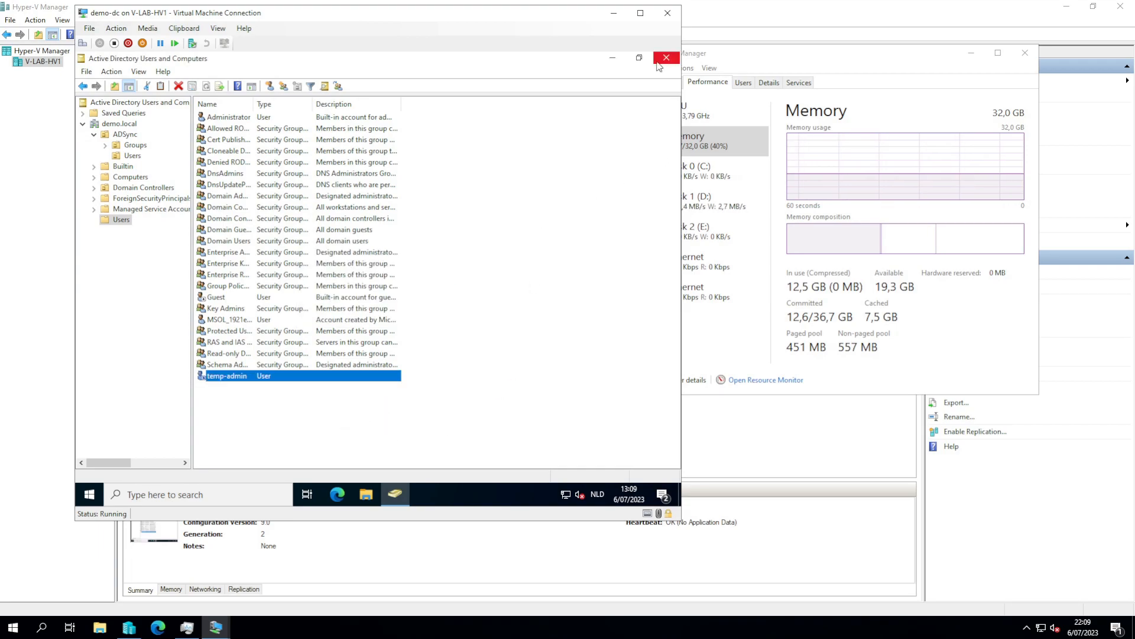
click(614, 14)
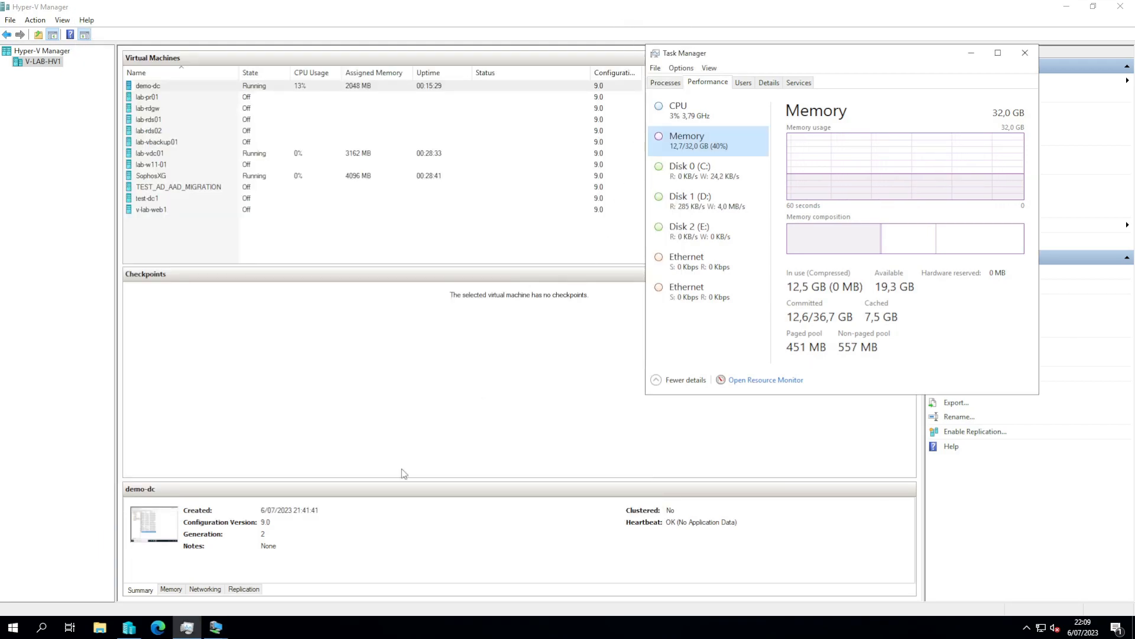
- Switch to the lab-vdc01 VM console, leaving full screen and nudging the window left
mouse_move(216, 627)
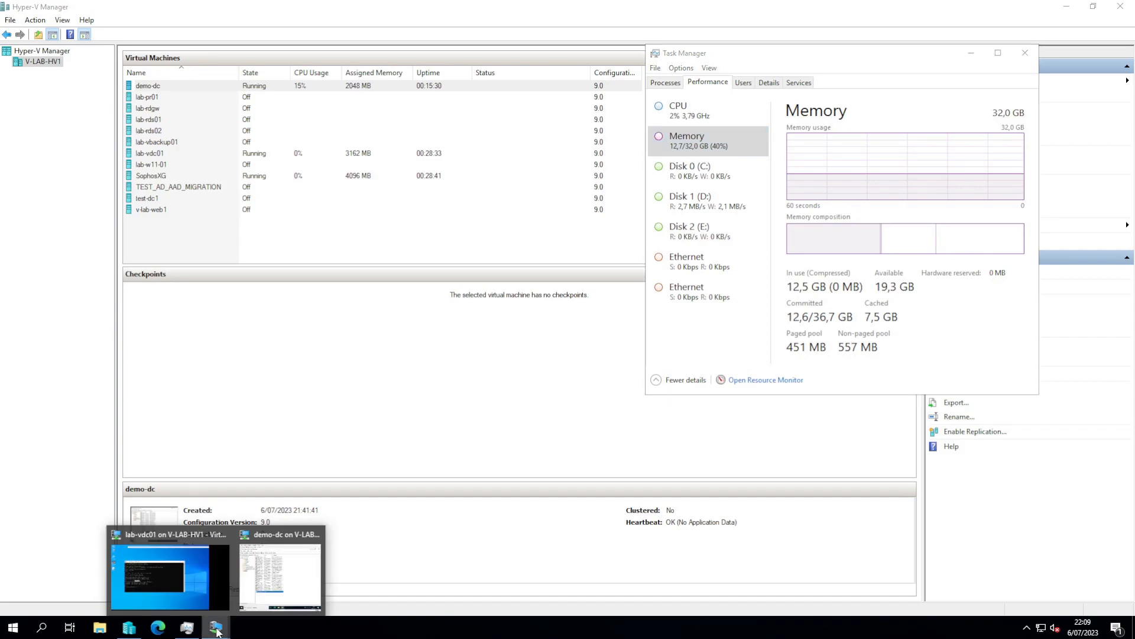
click(171, 583)
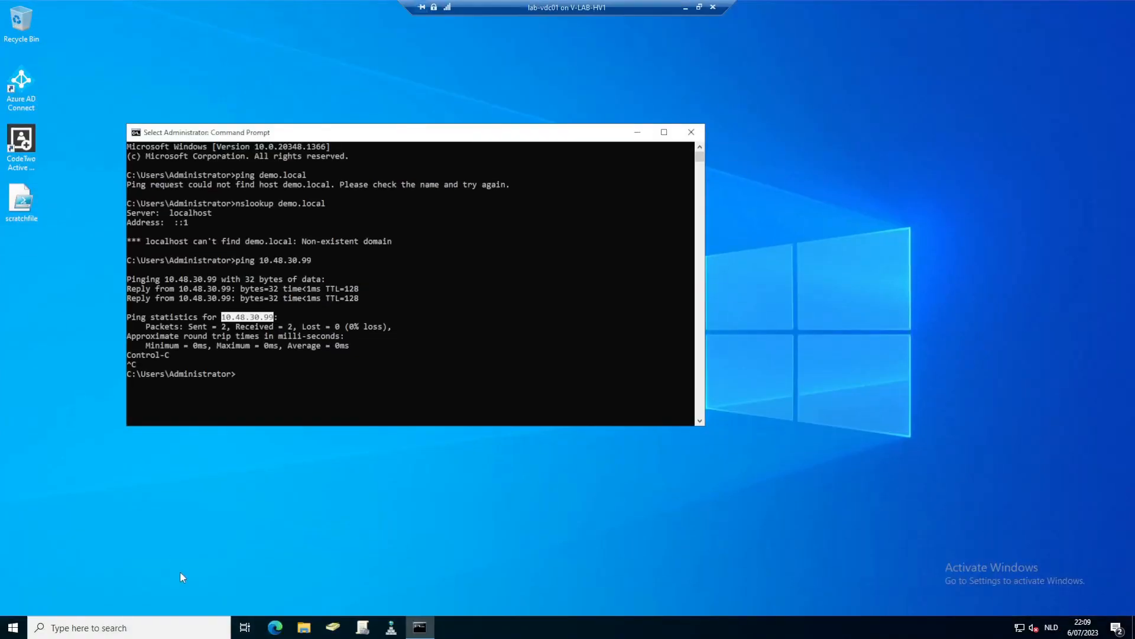
click(699, 7)
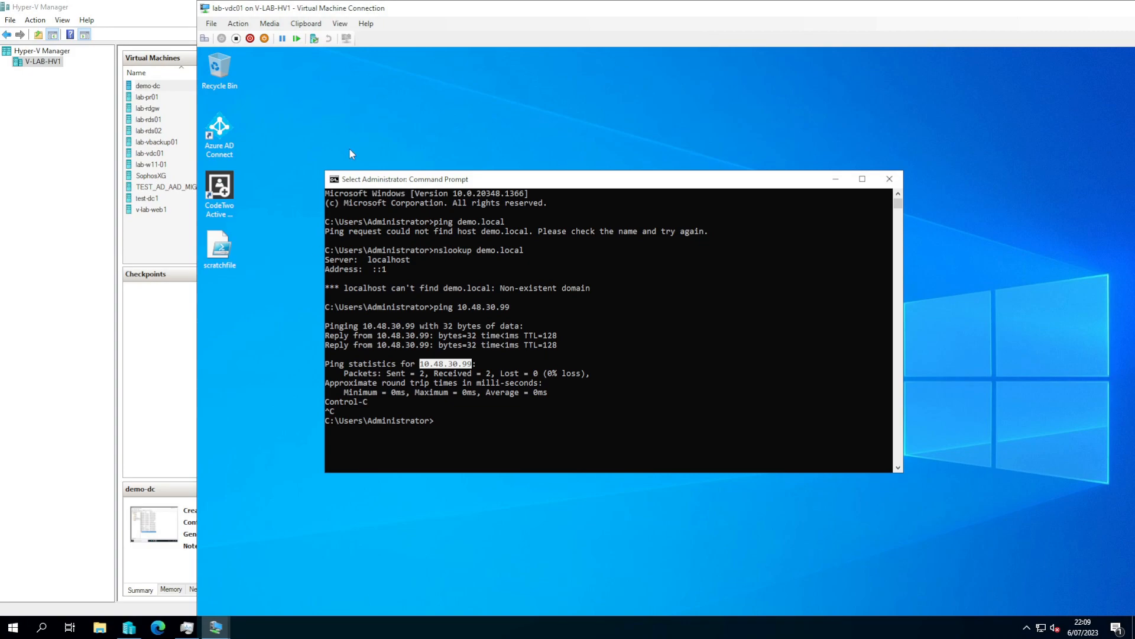
drag(338, 13, 319, 10)
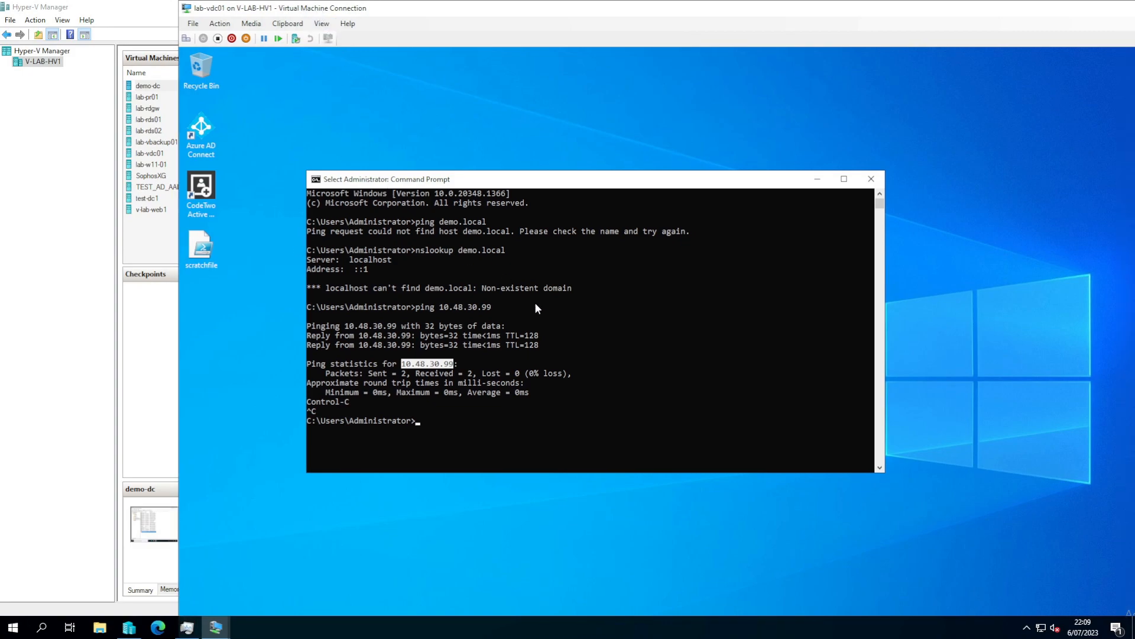
- Run powershell Start-ADSyncSyncCycle -PolicyType Delta in Command Prompt and maximize the console
right_click(484, 416)
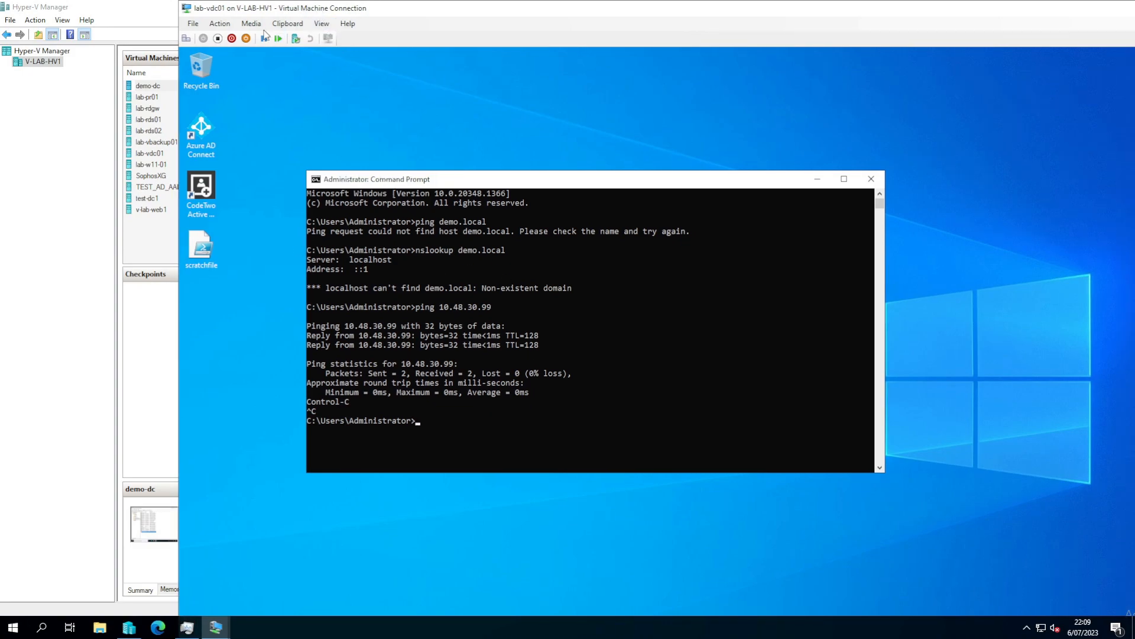
text(Start-ADSyncSyncCycle -PolicyType Delta)
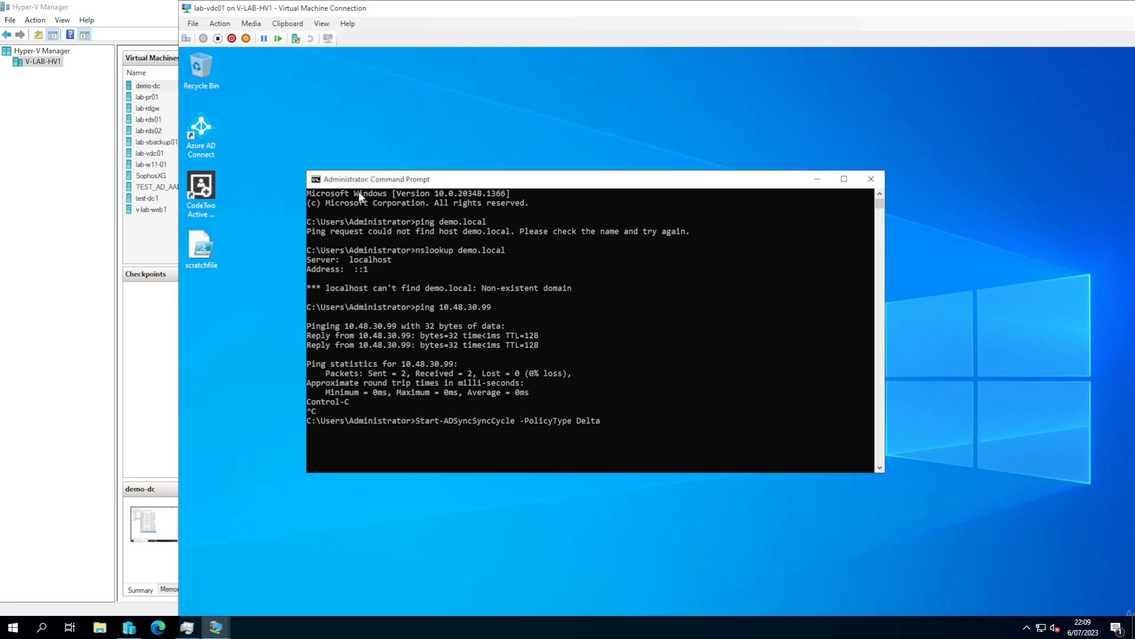
text(powershell)
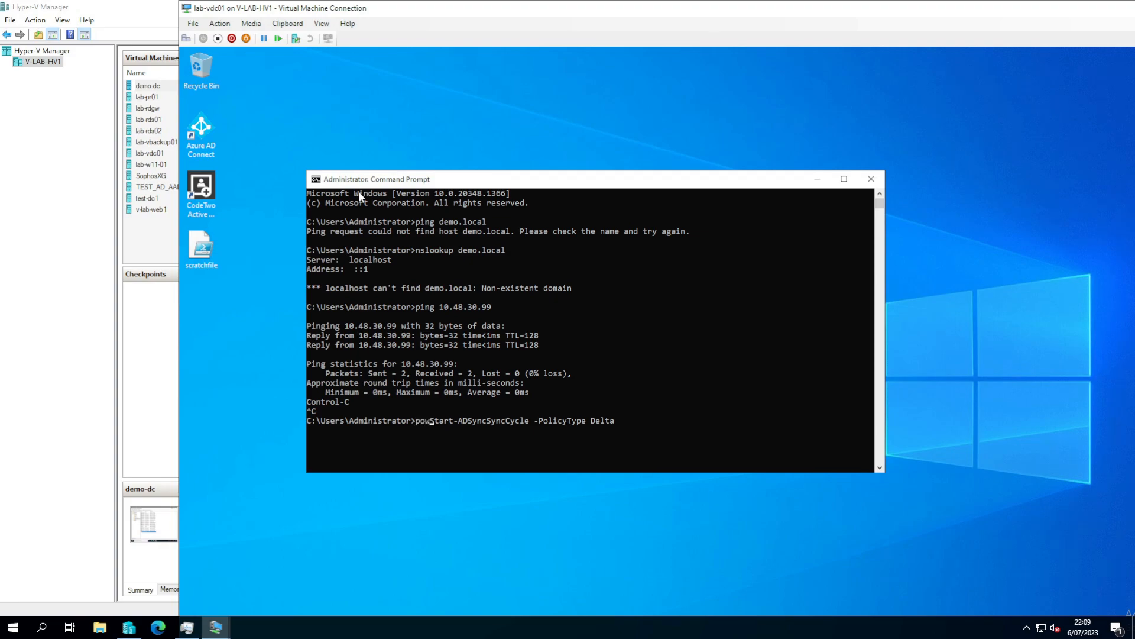
key(Return)
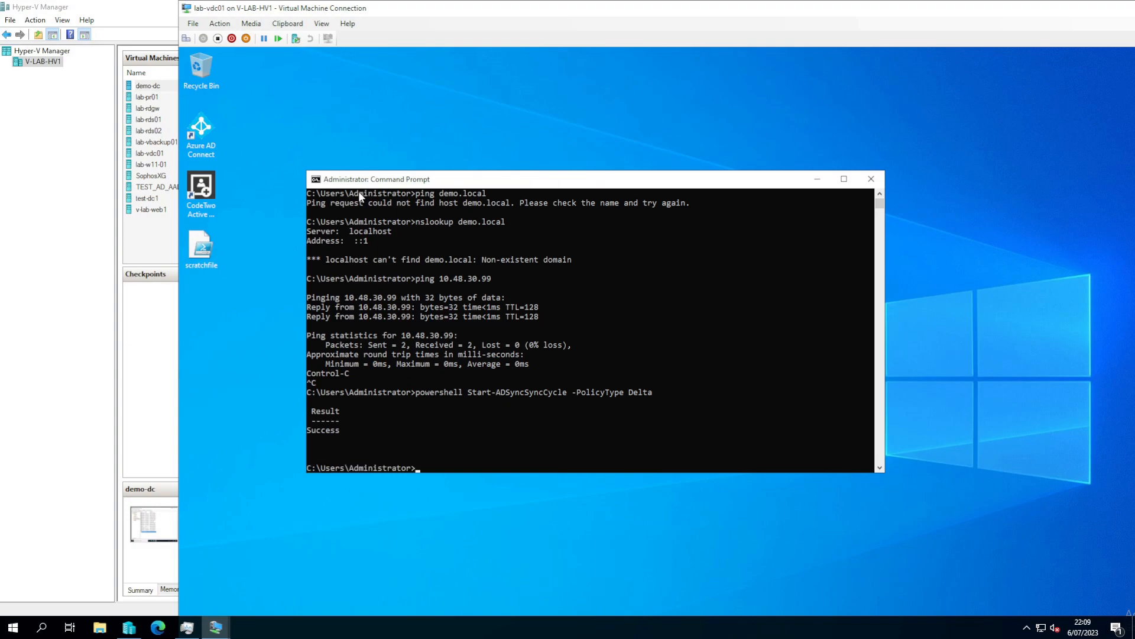
double_click(301, 10)
- Launch Edge and go to portal.office.com
click(277, 628)
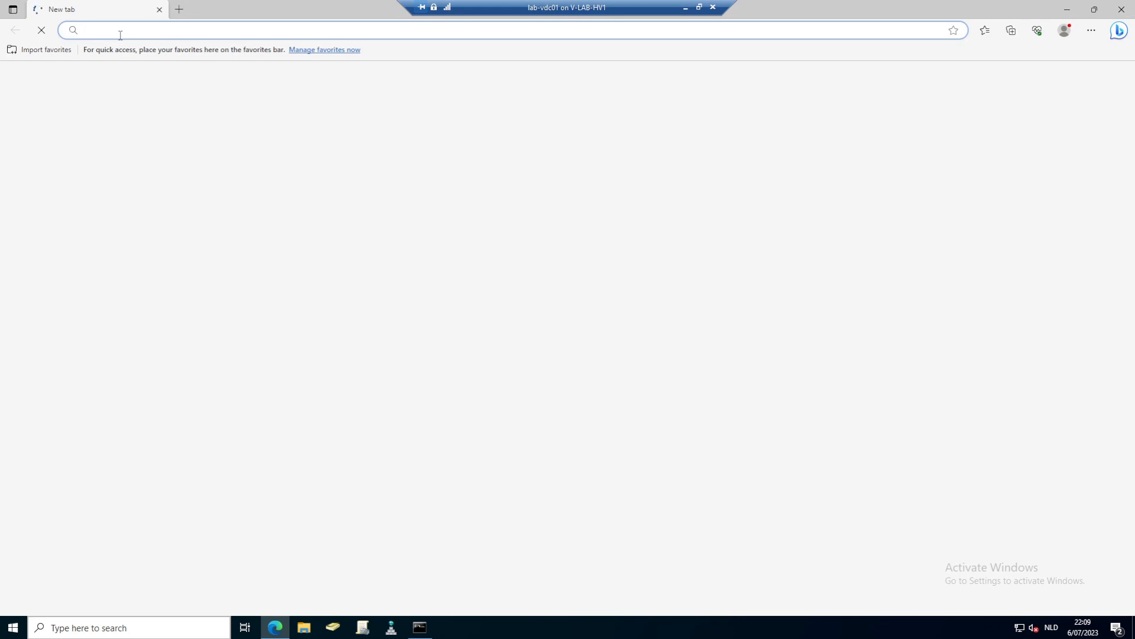
click(120, 35)
text(por)
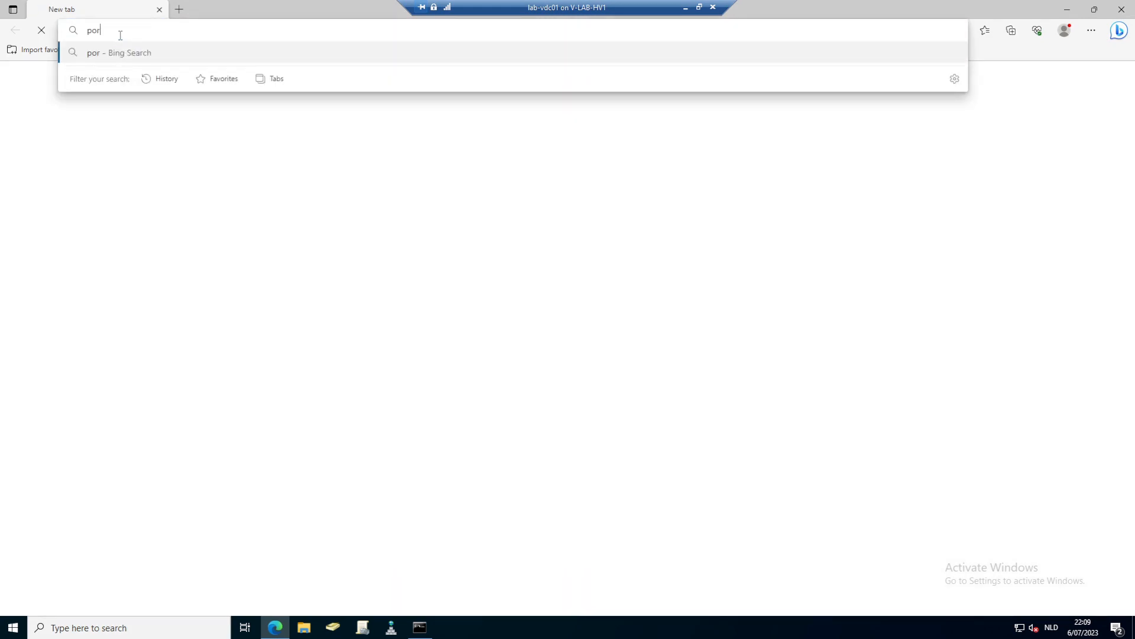
text(tal.)
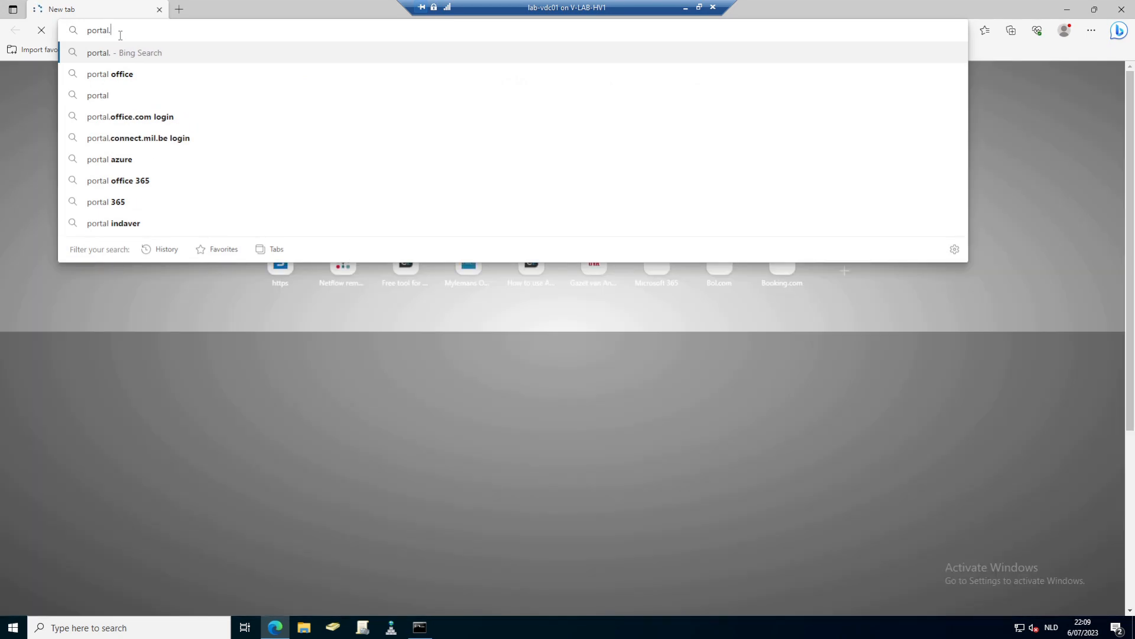
text(office.com)
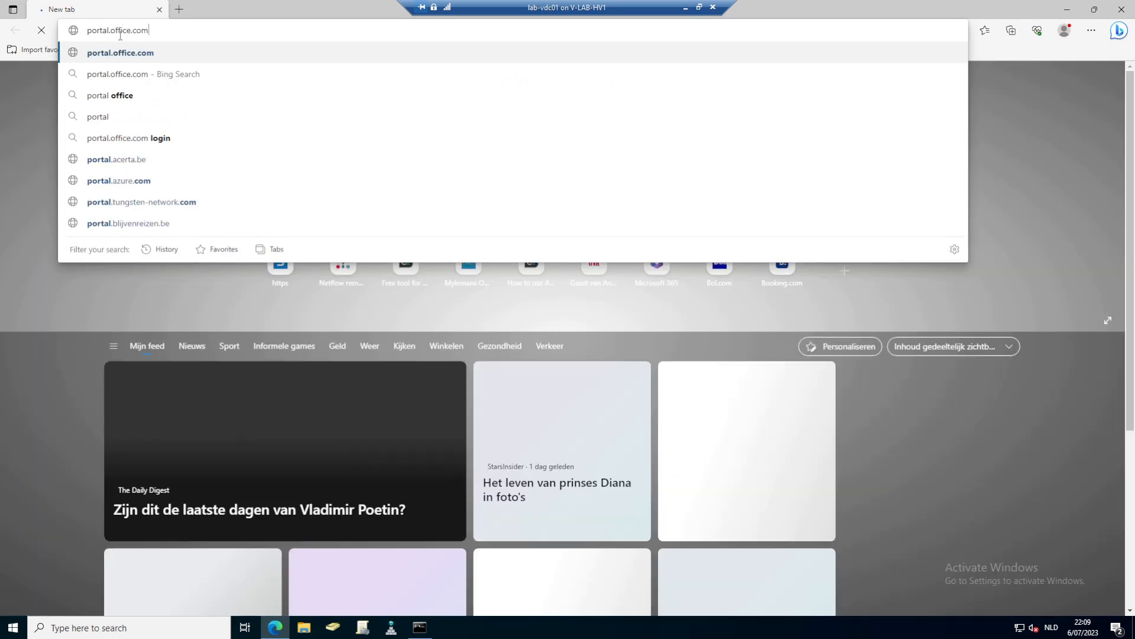
key(Return)
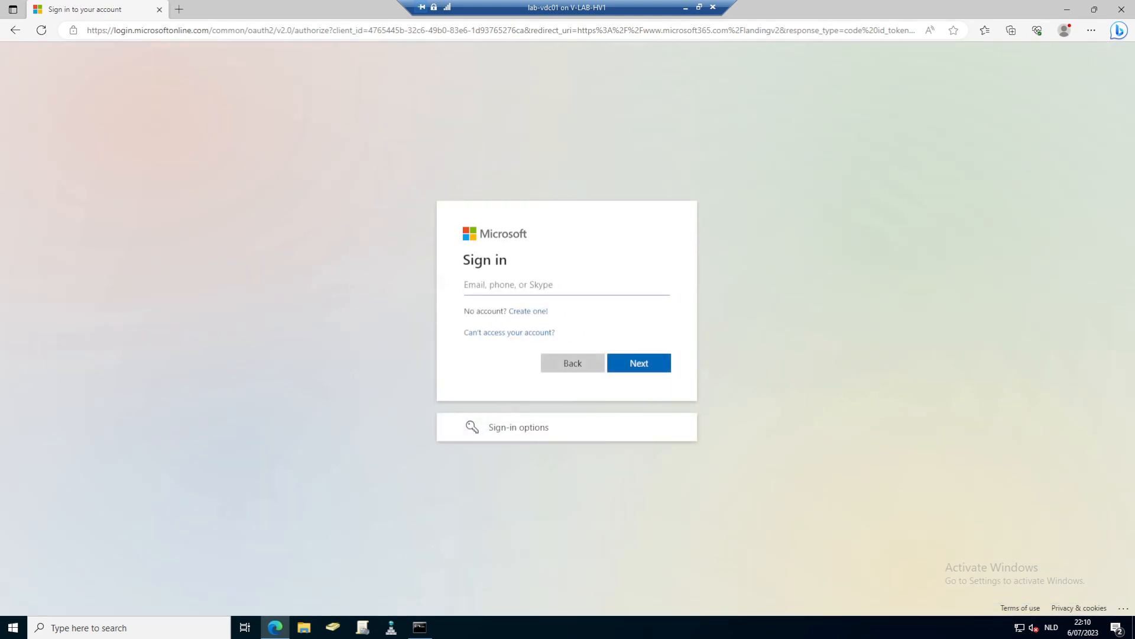
- Sign in with the tenant admin's e-mail and password, stay signed in, and open Admin
click(628, 375)
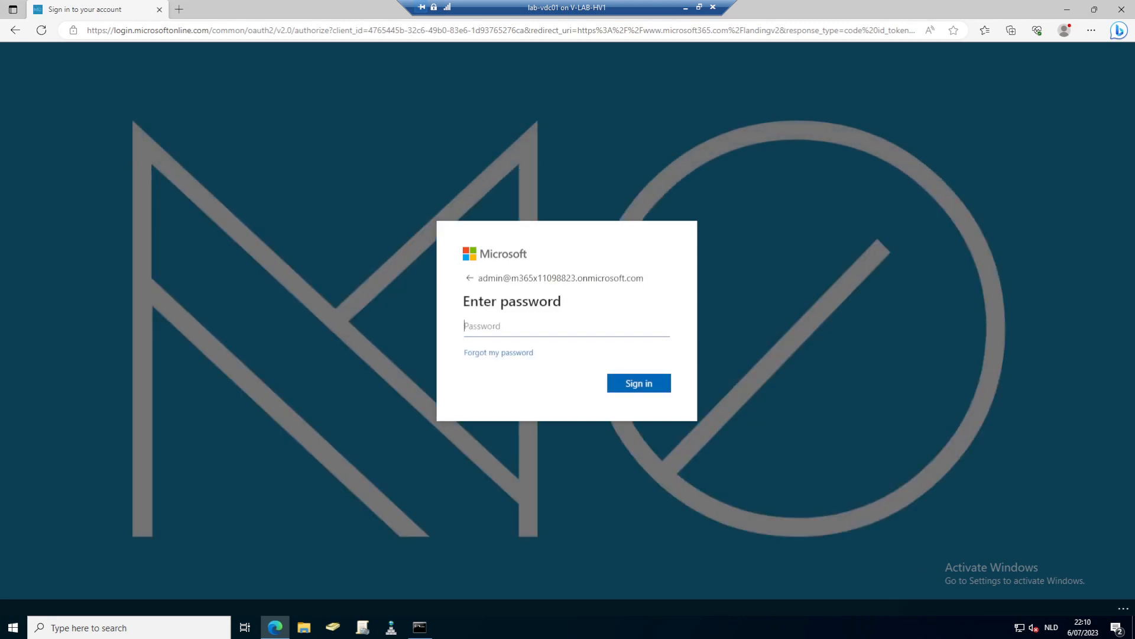
key(ctrl+v)
click(638, 386)
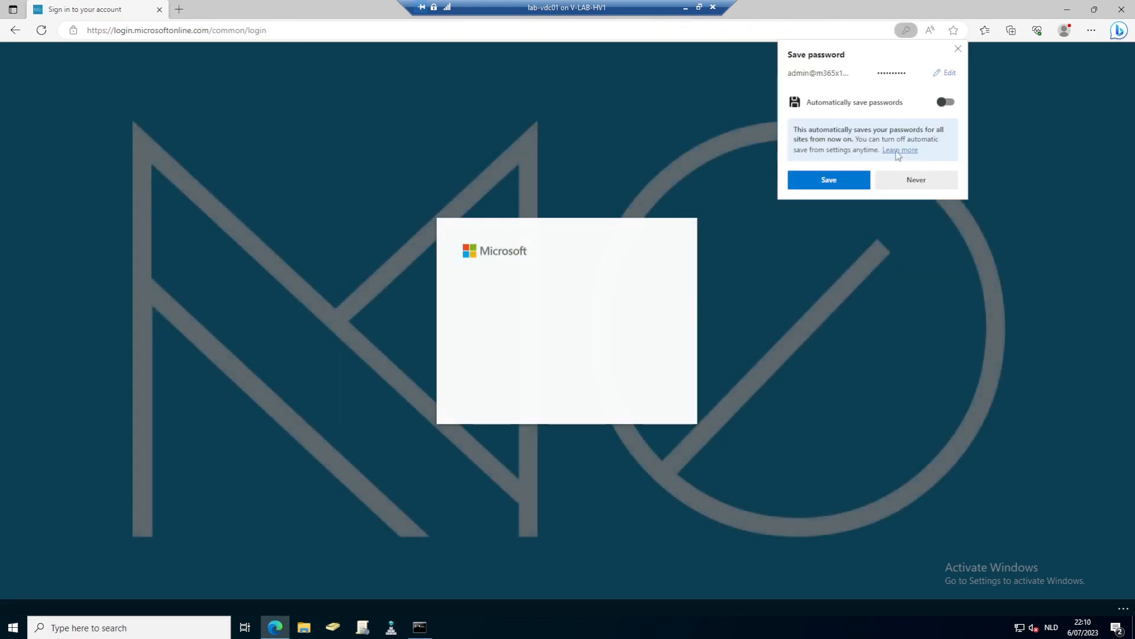
click(957, 48)
click(643, 388)
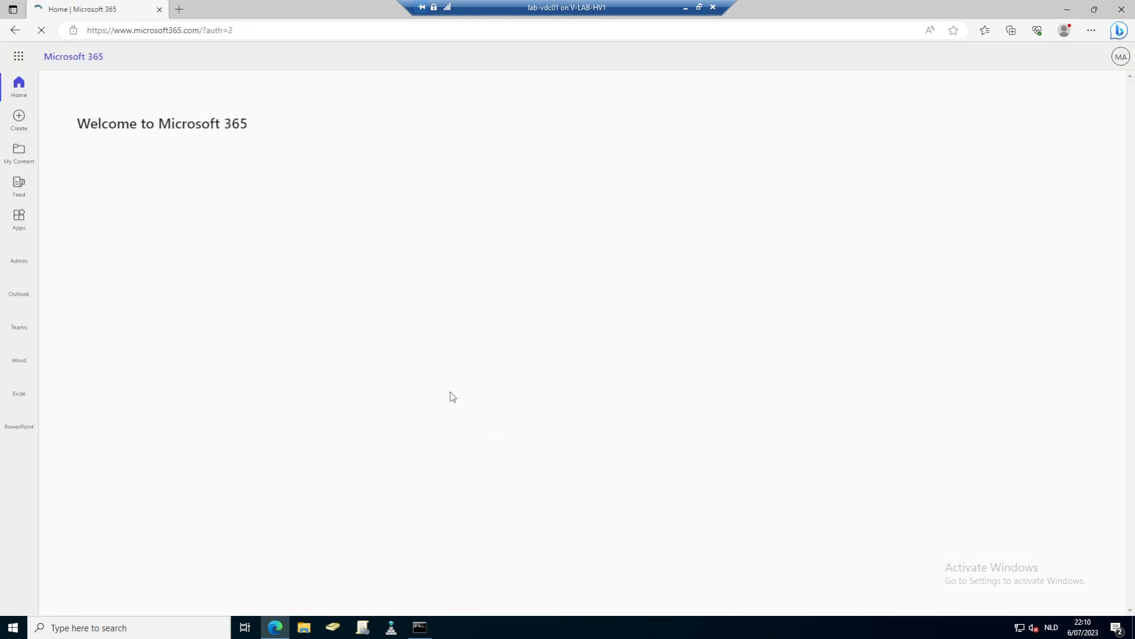
click(14, 253)
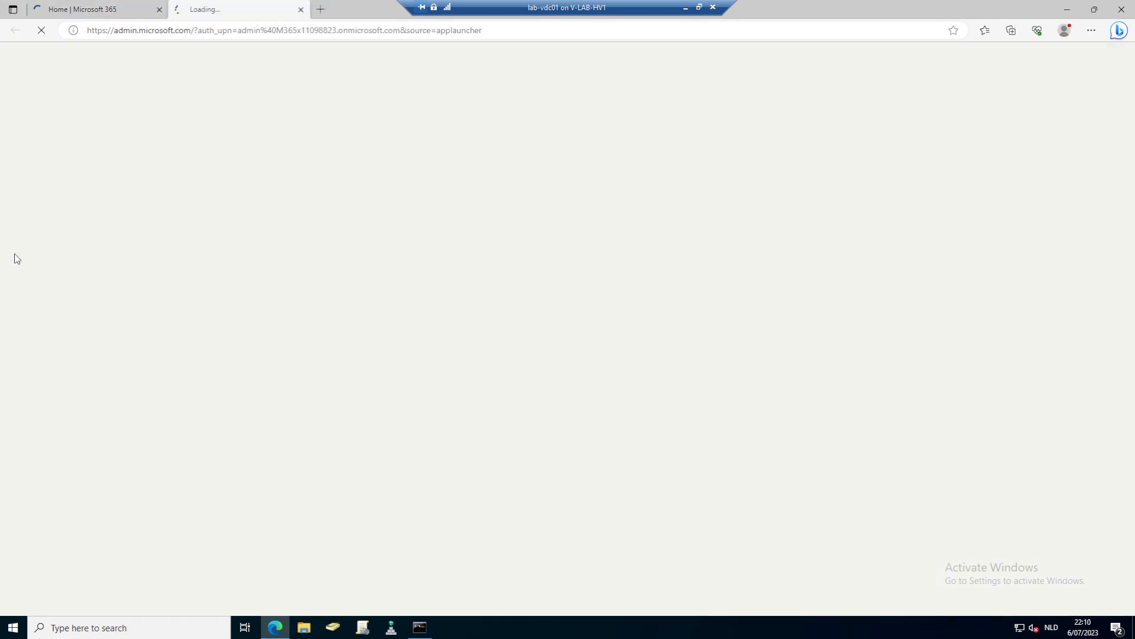